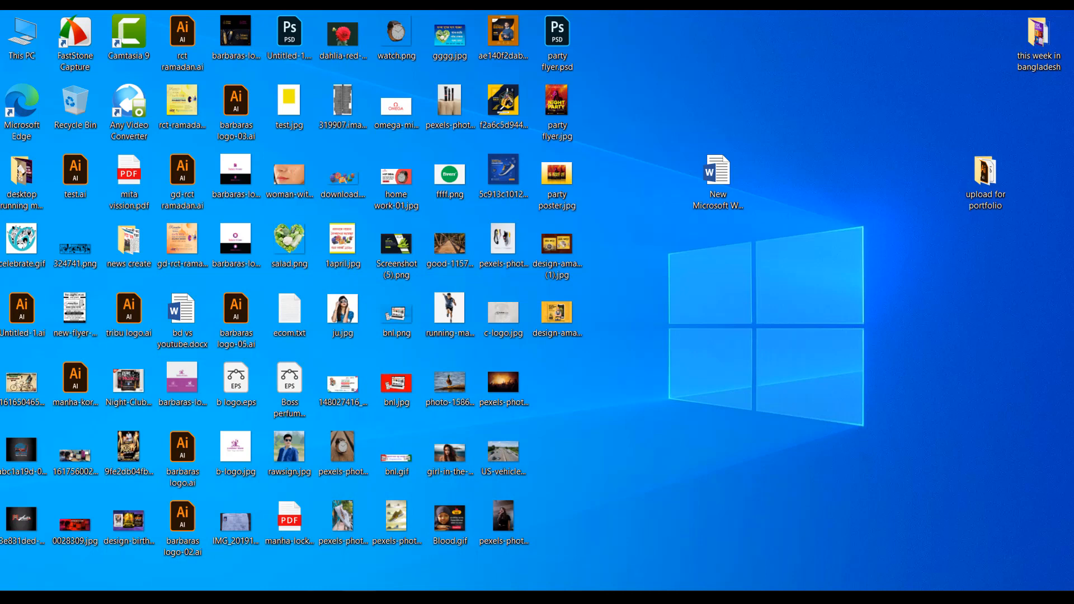
Step: Switch to Photoshop, preview and hide the "Today We'll create" text layer, then show the "Social Media" text layer
mouse_move(254, 598)
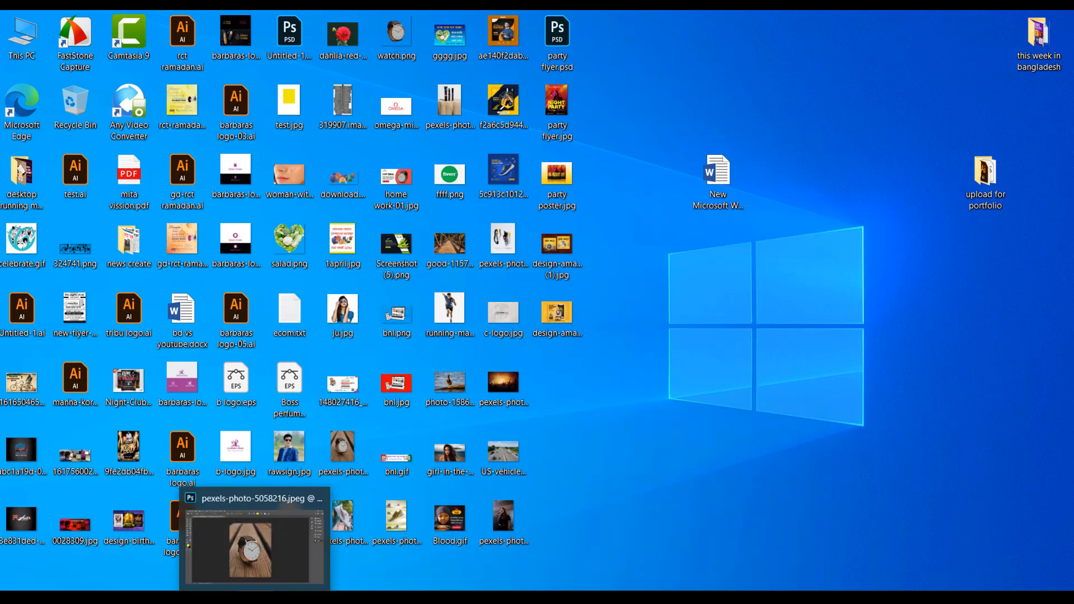
left_click(254, 545)
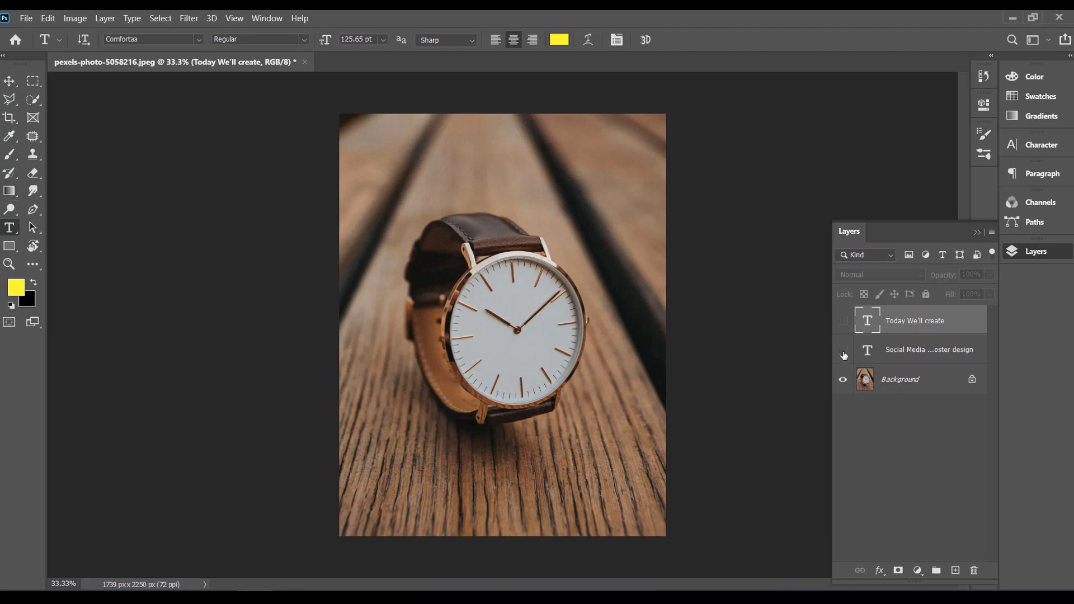
left_click(843, 321)
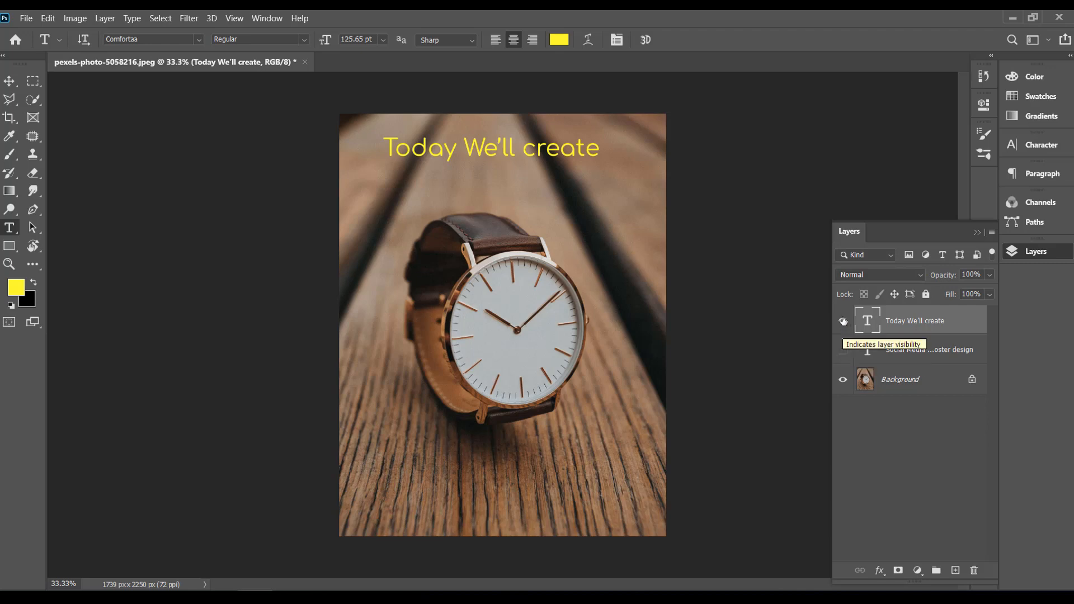
left_click(843, 321)
left_click(843, 350)
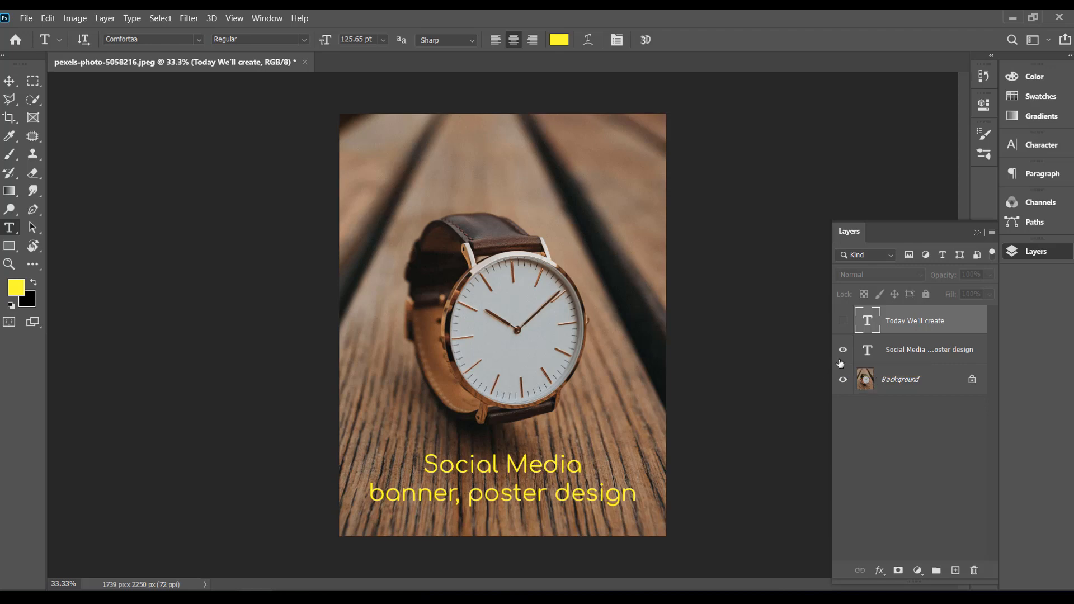
Step: Replace the "Social Media banner, poster design" text below the watch with "Lets Start"
left_click(538, 471)
key("ctrl+a")
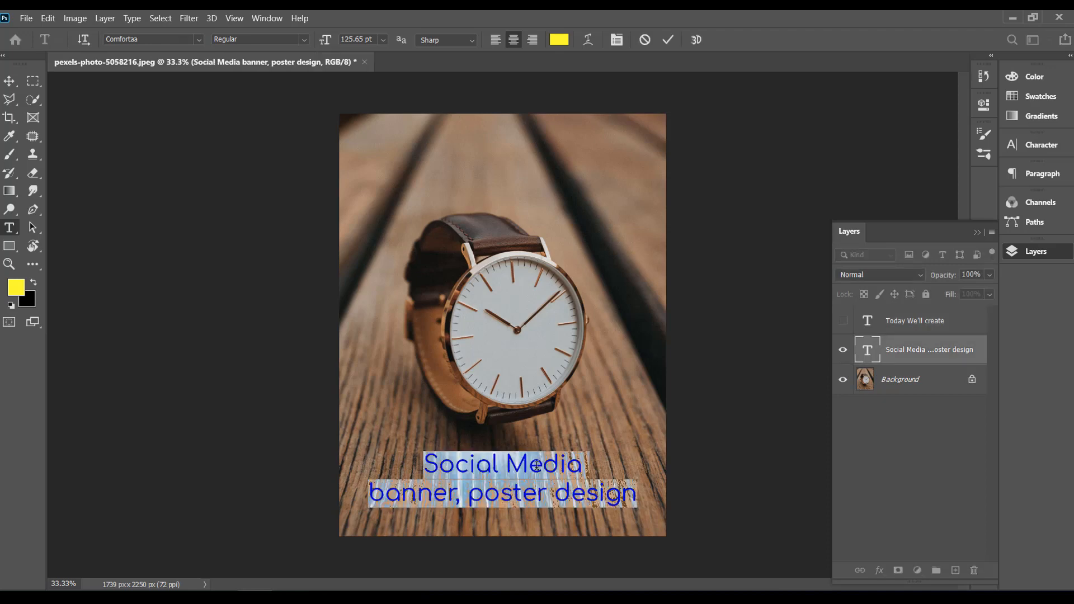
type("Lets So")
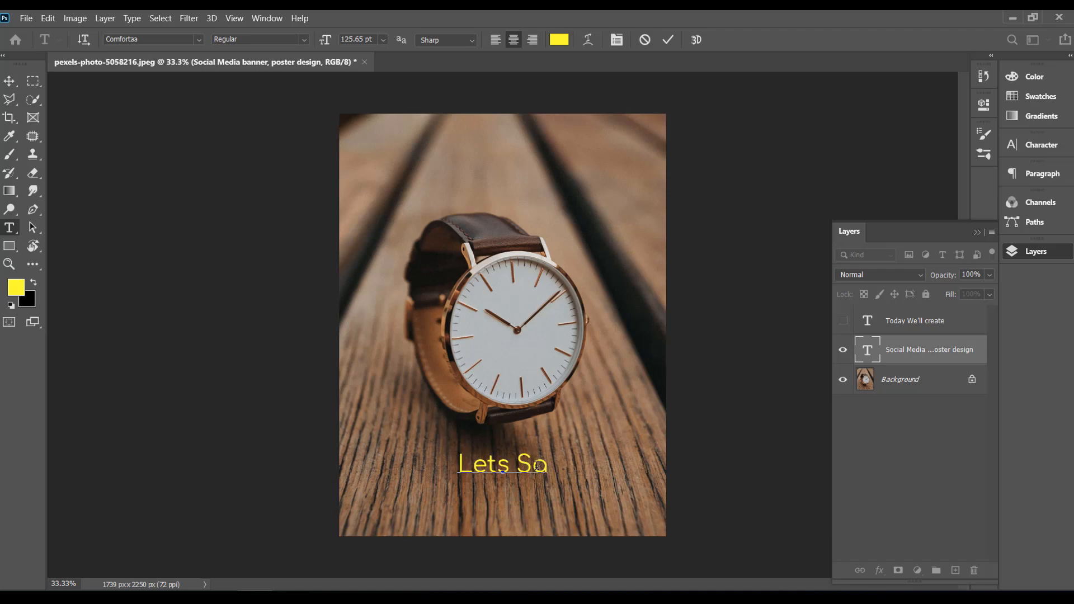
key("BackSpace")
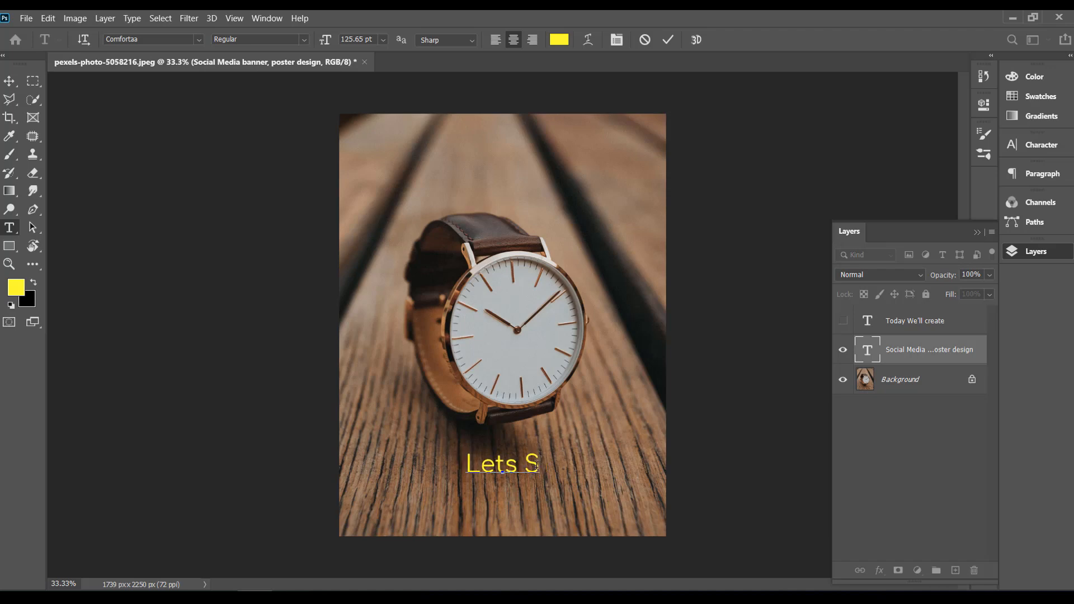
type("tart")
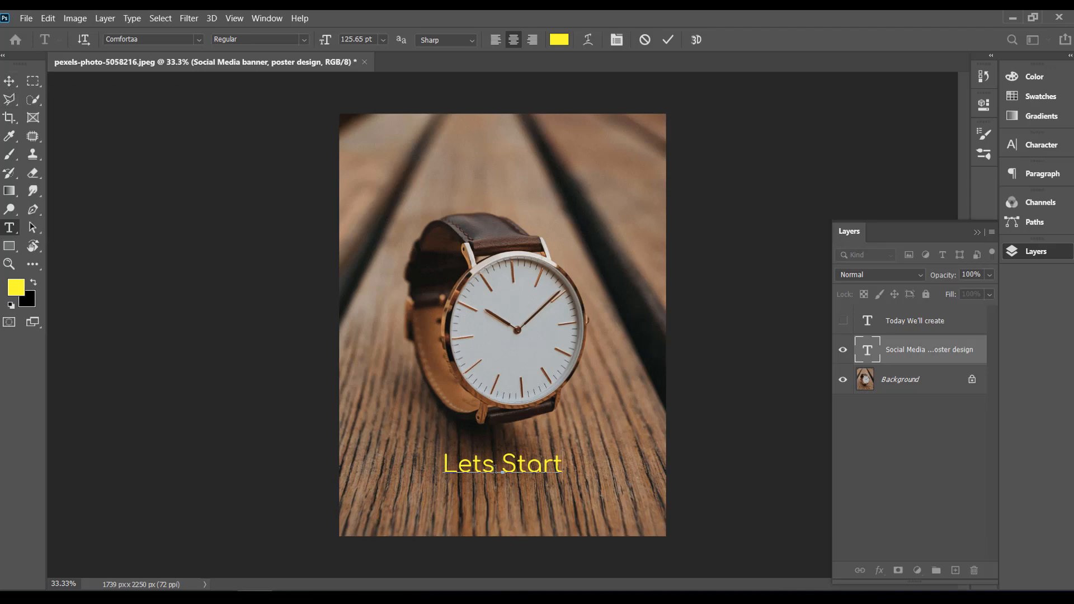
Step: Finish editing the text below the watch and delete its "Lets Start" layer
left_click(10, 79)
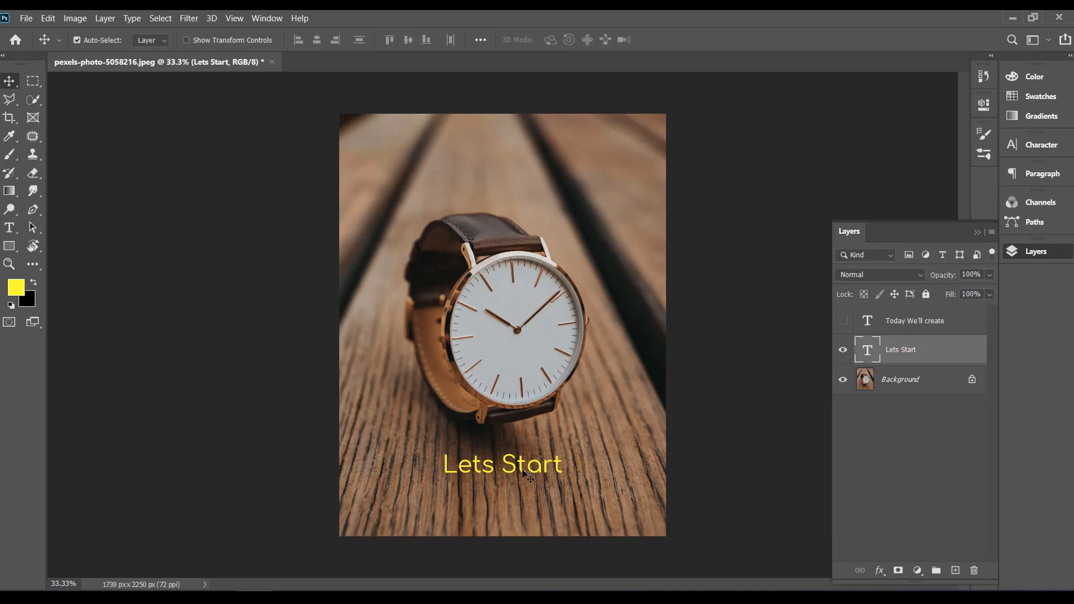
key("Delete")
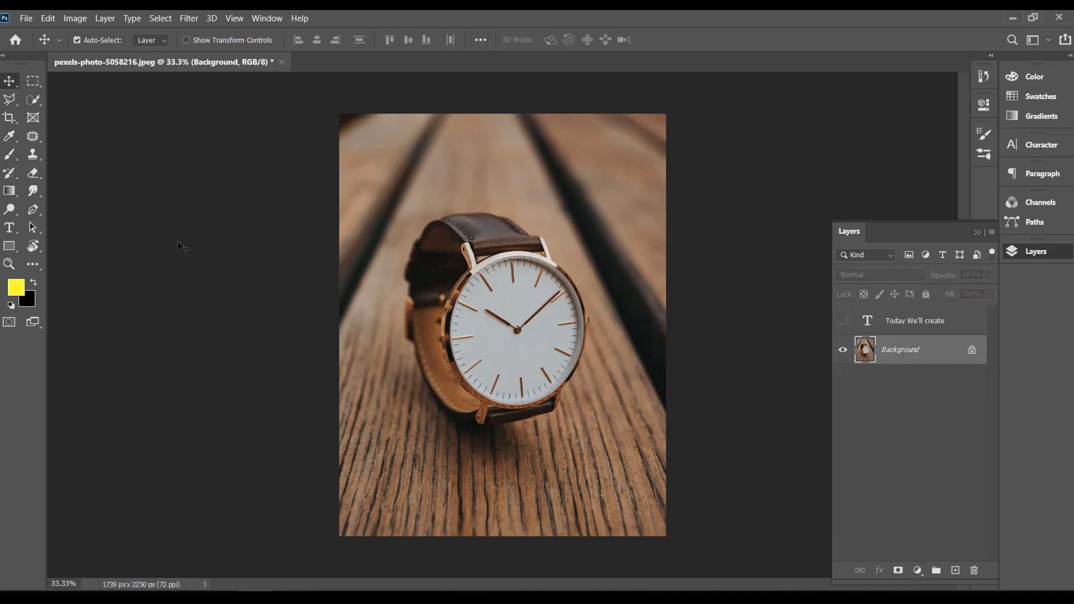
Step: Select the whole watch, including both strap parts, on the Background layer with the Quick Selection tool
left_click(33, 100)
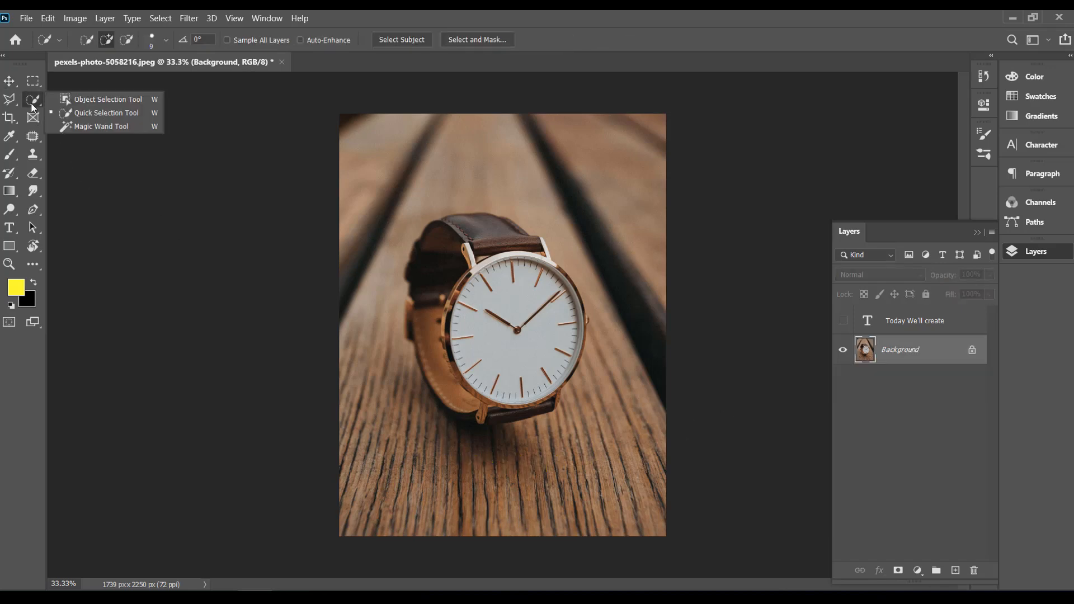
left_click(88, 114)
mouse_move(512, 374)
left_mouse_down()
mouse_move(493, 305)
mouse_move(501, 283)
mouse_move(468, 252)
mouse_move(472, 213)
mouse_move(430, 237)
mouse_move(416, 273)
mouse_move(441, 363)
mouse_move(471, 395)
left_mouse_up()
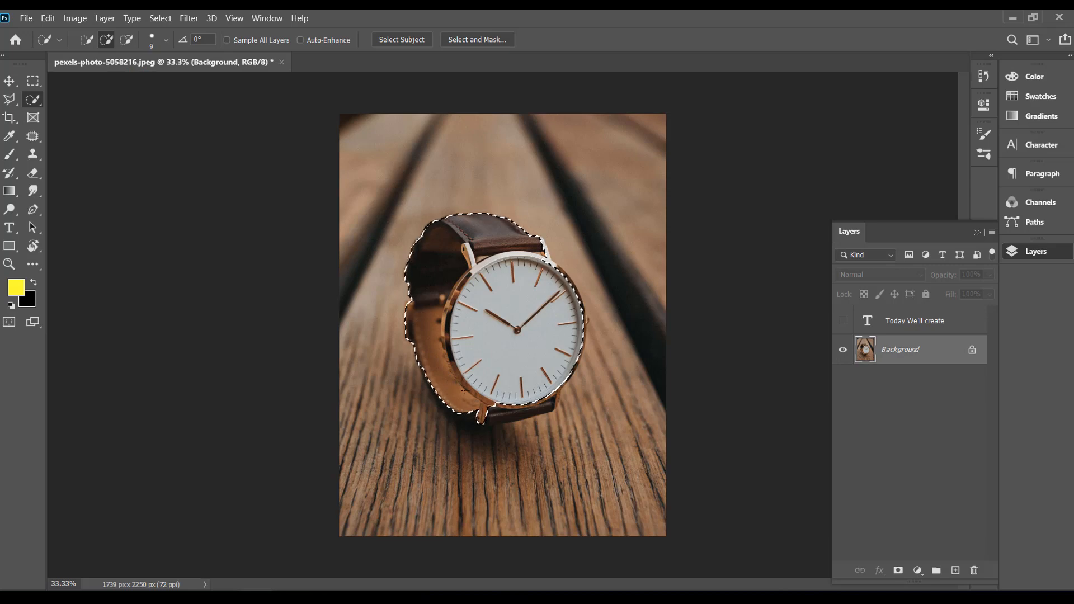
mouse_move(524, 403)
left_mouse_down()
mouse_move(510, 411)
mouse_move(544, 409)
mouse_move(484, 419)
left_mouse_up()
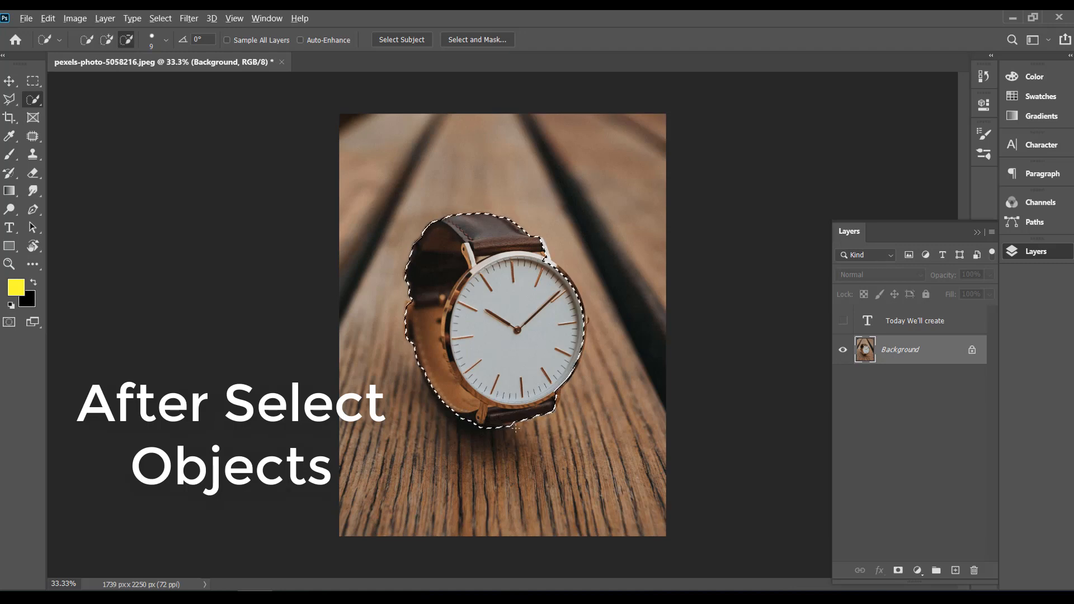
key("alt")
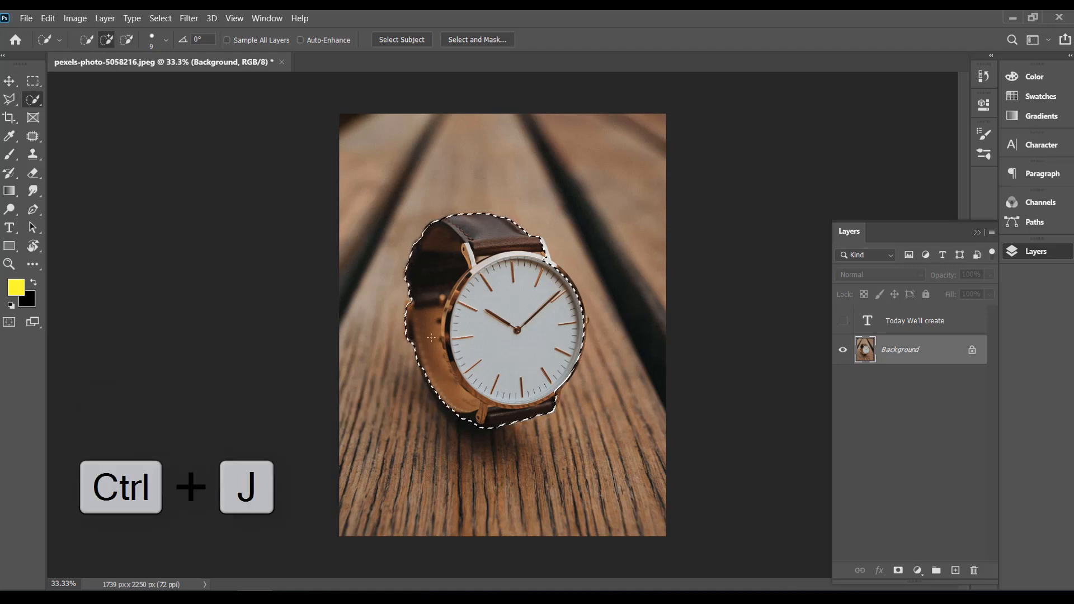
Step: Copy the selected watch to a new layer and check the cutout by toggling its visibility and the Background's
key("ctrl+j")
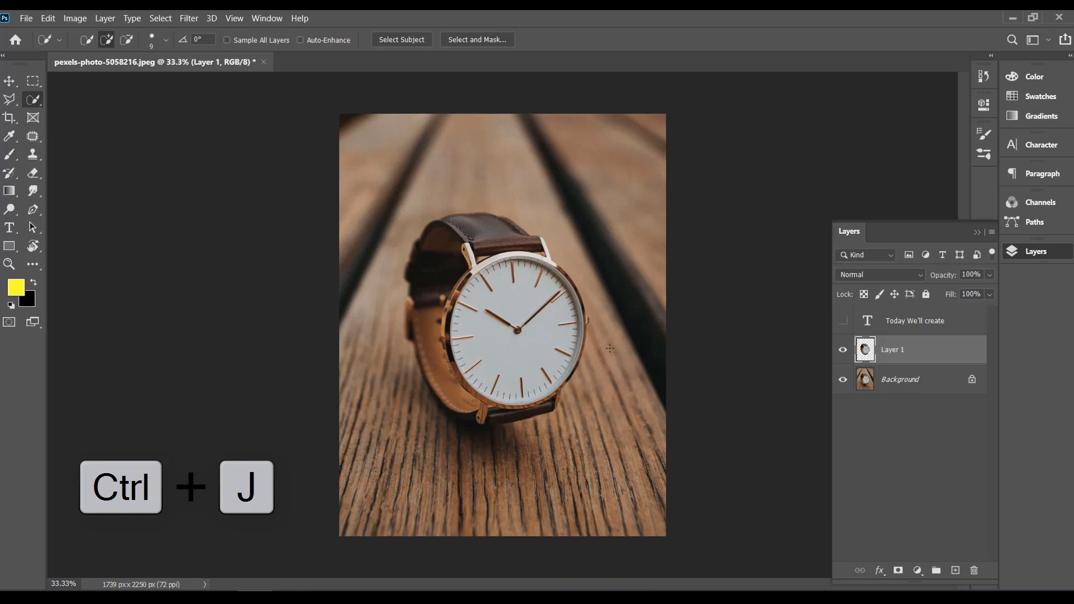
left_click(842, 350)
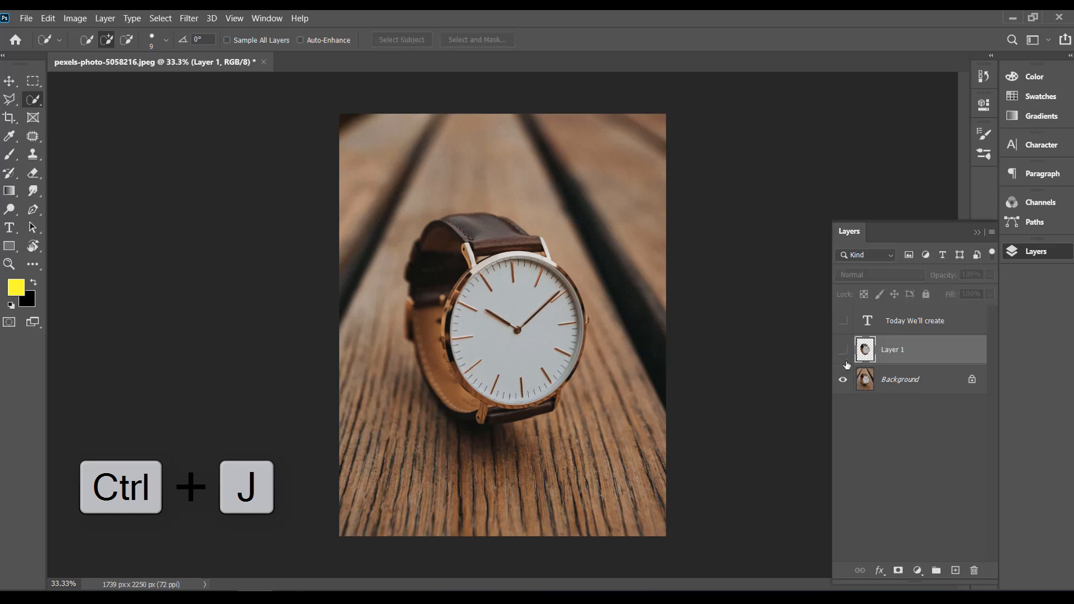
left_click(842, 350)
left_click(843, 379)
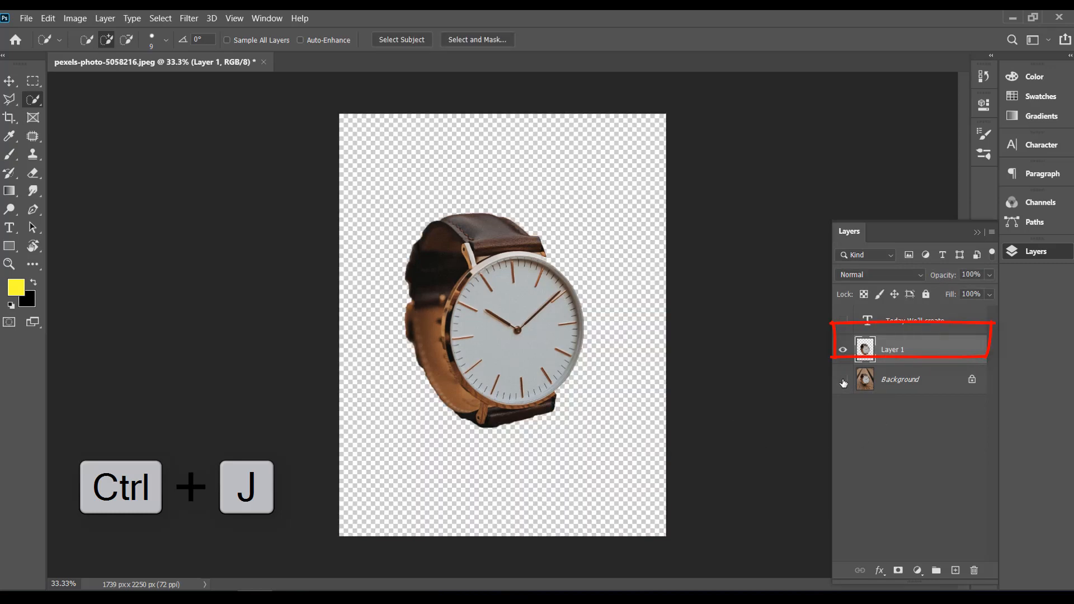
left_click(843, 380)
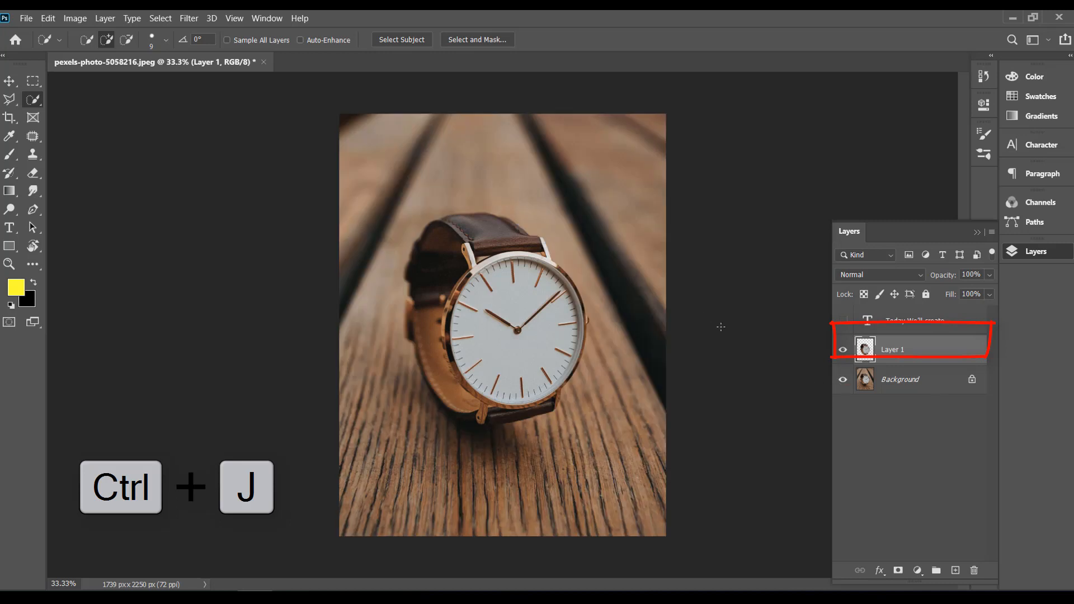
Step: Add a new layer above Background and draw a rectangle of about 2135 x 1356 px over the photo's upper half
left_click(899, 382)
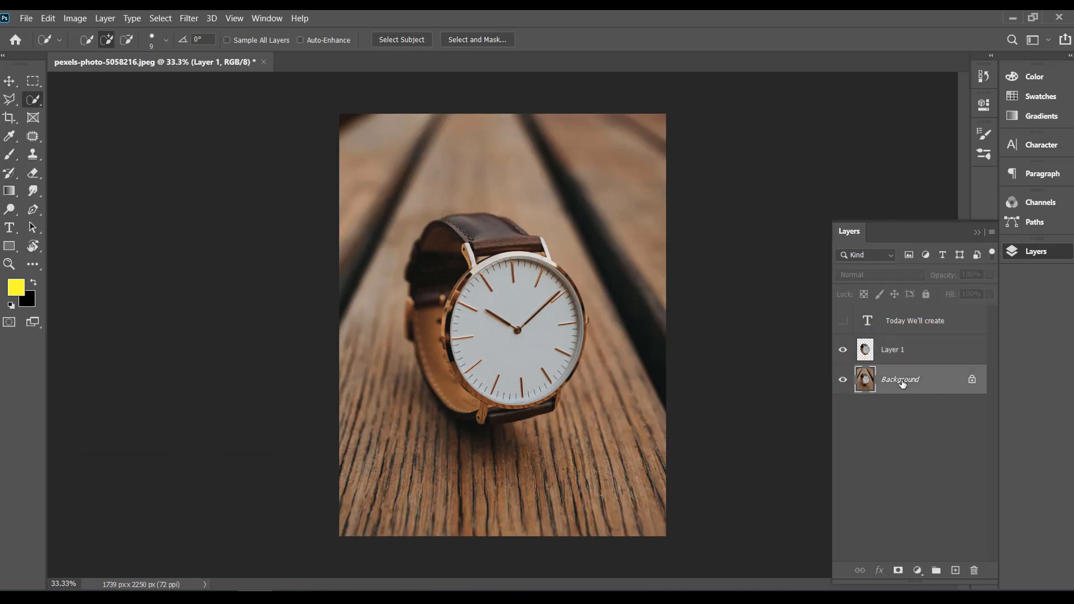
left_click(9, 246)
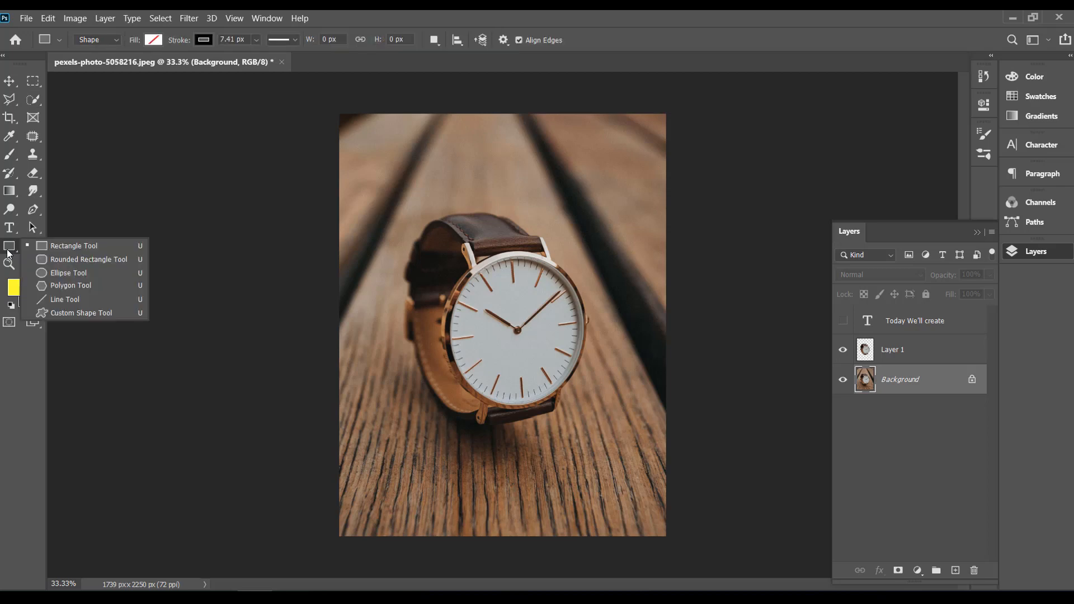
left_click(64, 246)
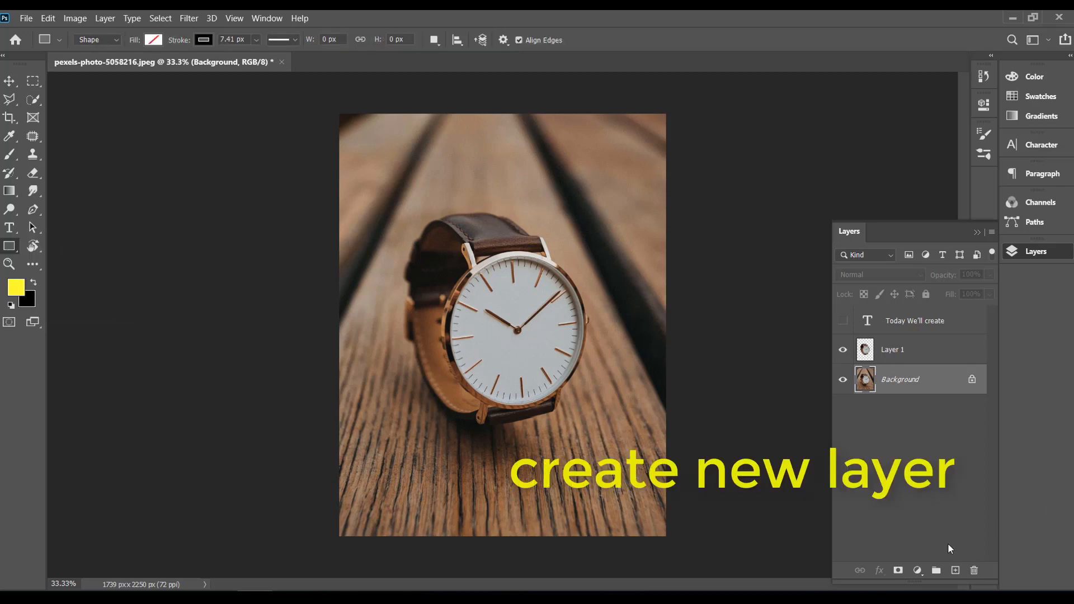
left_click(955, 570)
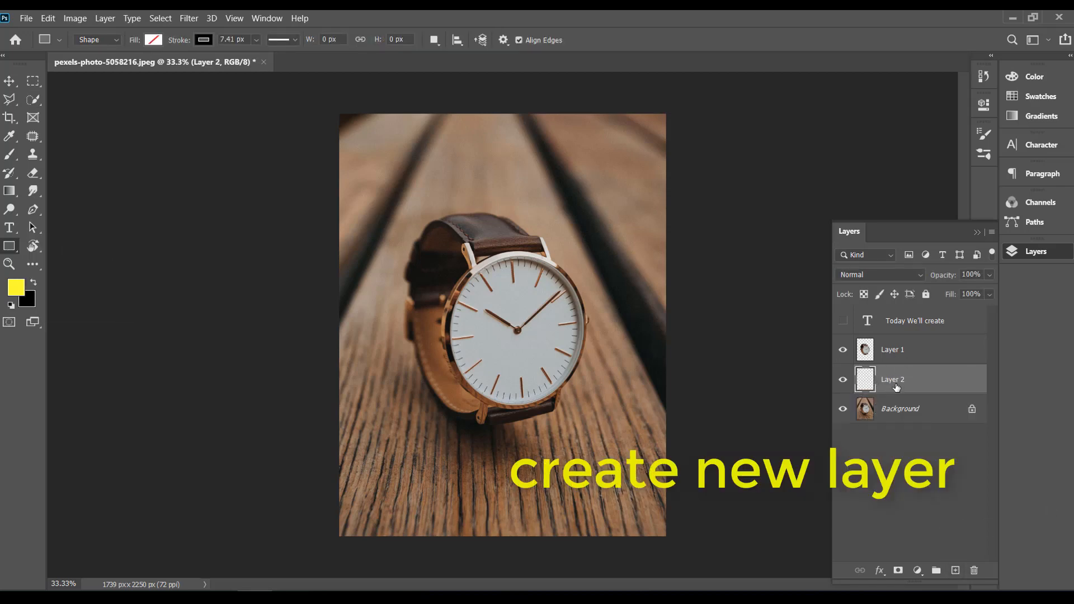
left_click_drag(309, 87, 710, 342)
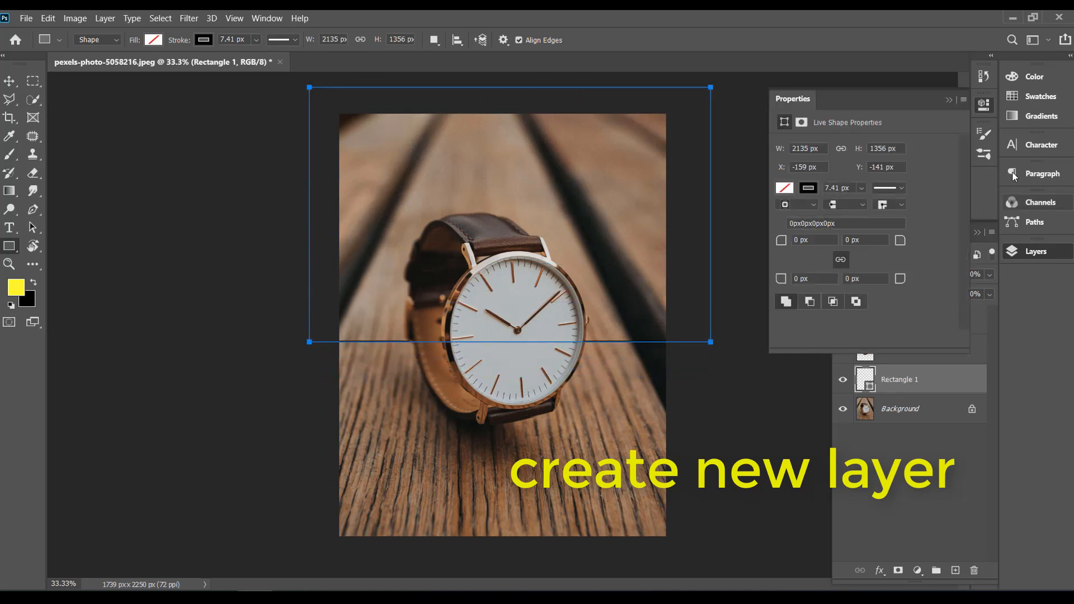
Step: Remove the upper rectangle's stroke and fill it with the recently used orange-yellow colour
left_click(808, 188)
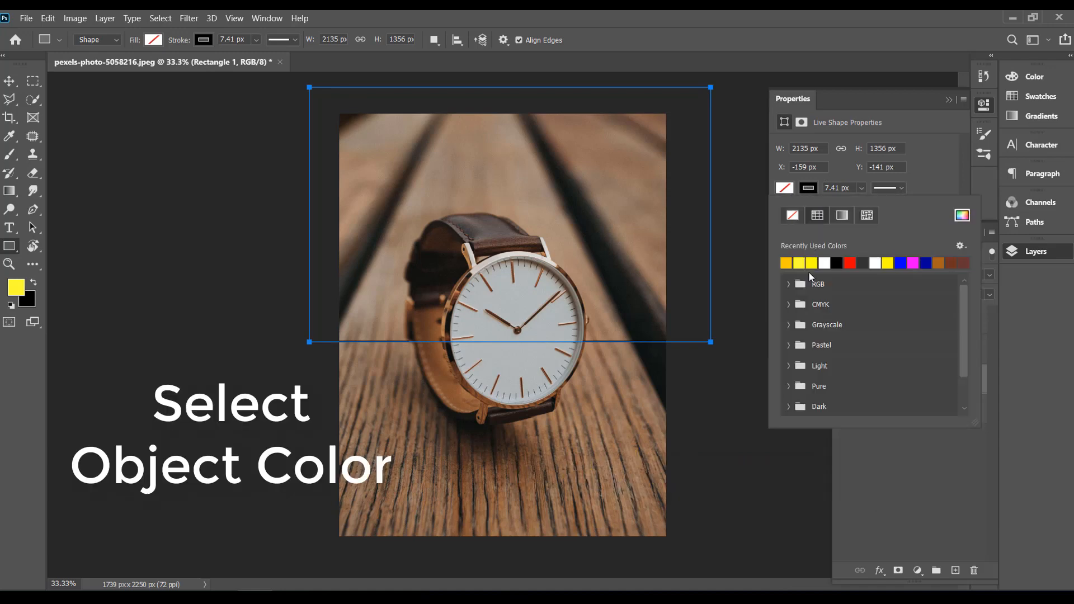
left_click(799, 219)
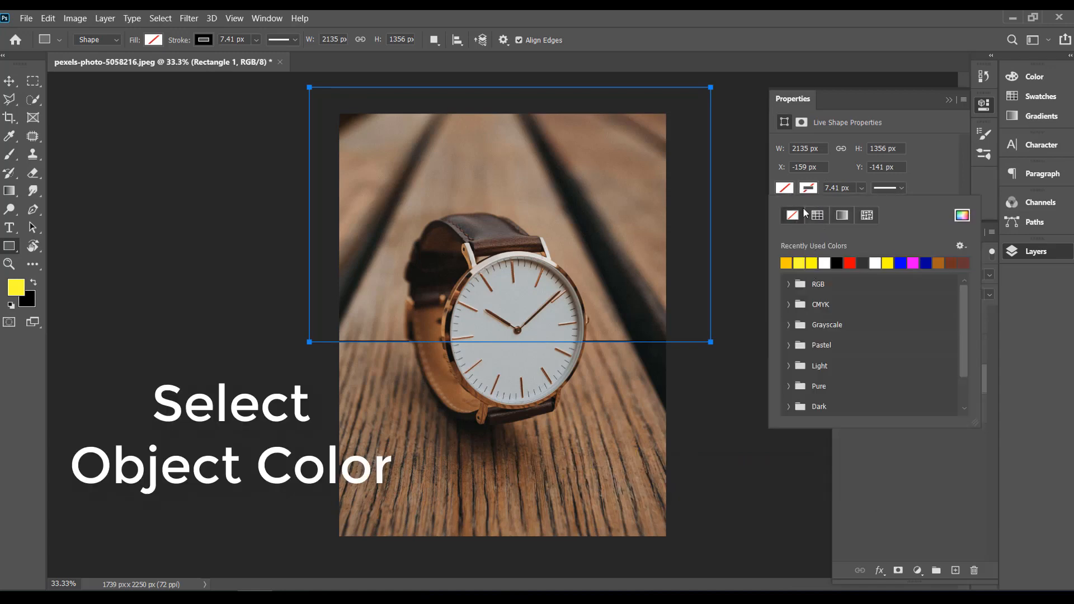
left_click(801, 263)
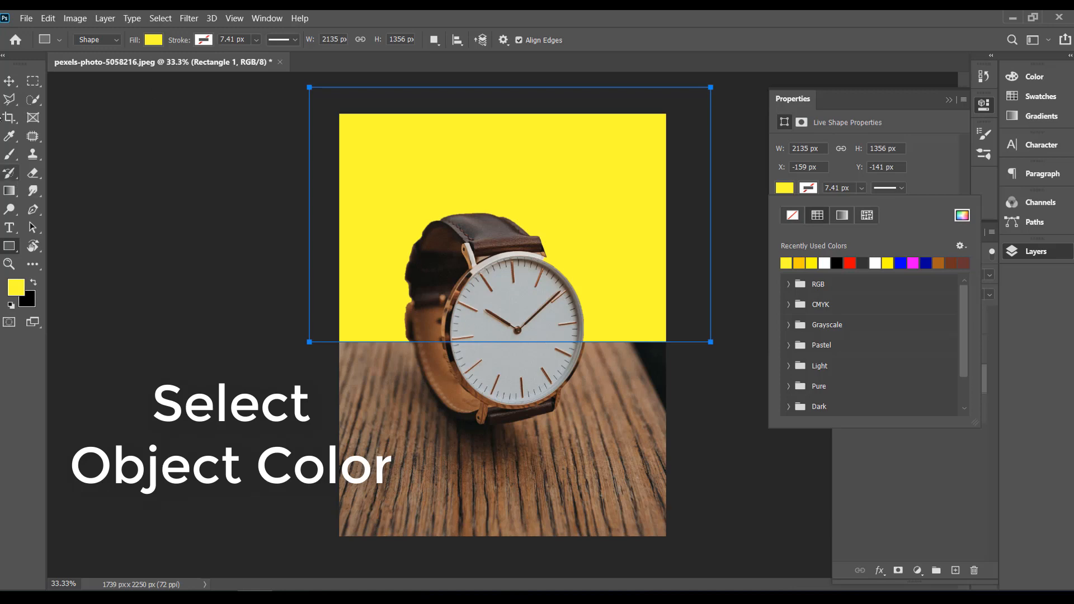
left_click(801, 263)
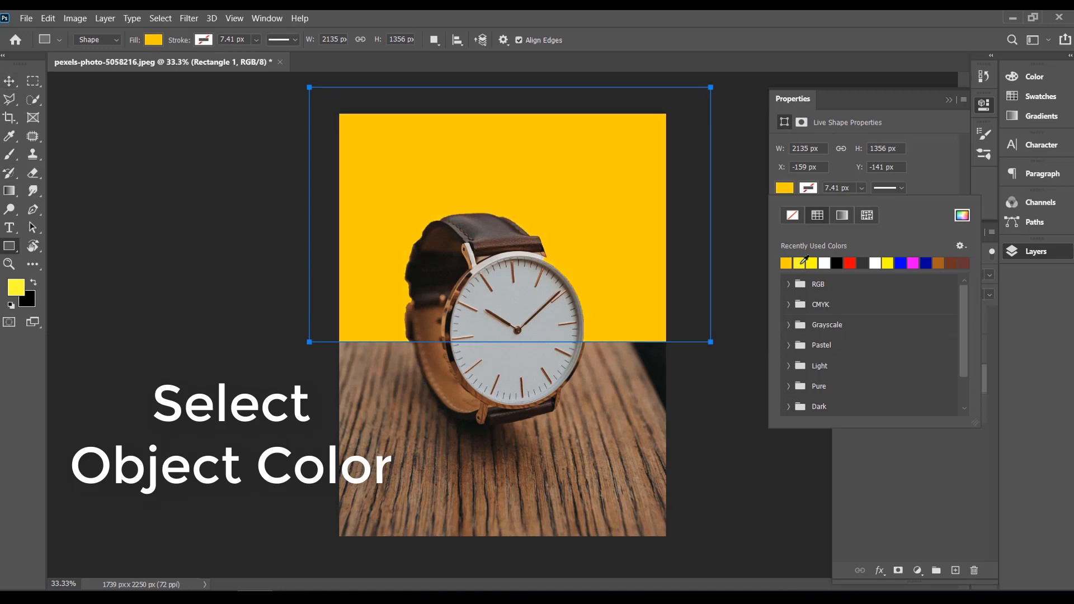
Step: Move the orange-yellow rectangle straight down until its top edge meets the canvas's top edge, at Y 0 px
left_click(10, 81)
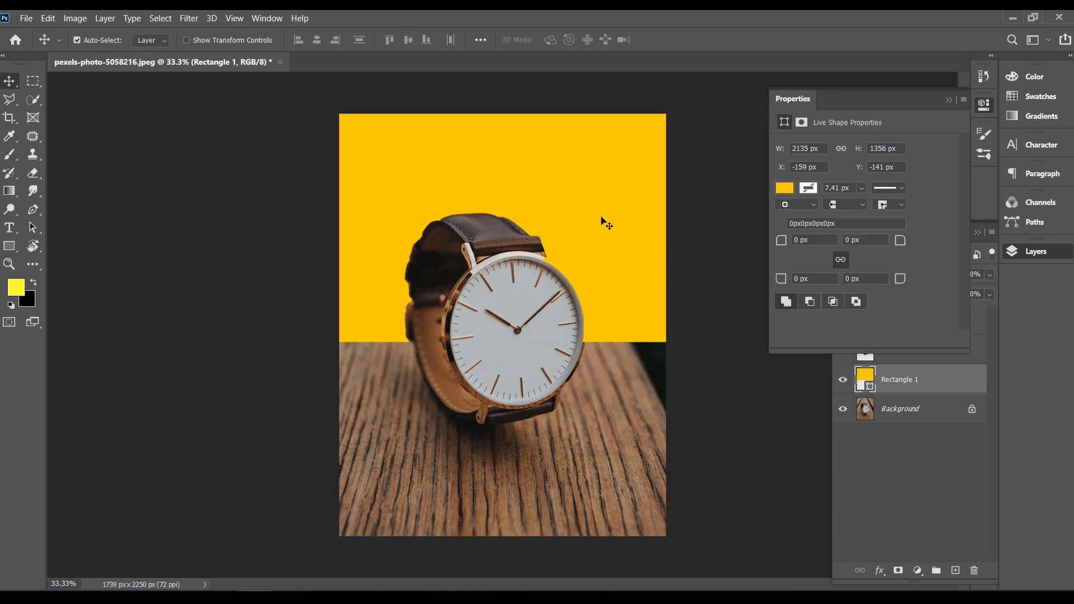
left_click_drag(601, 249, 602, 272)
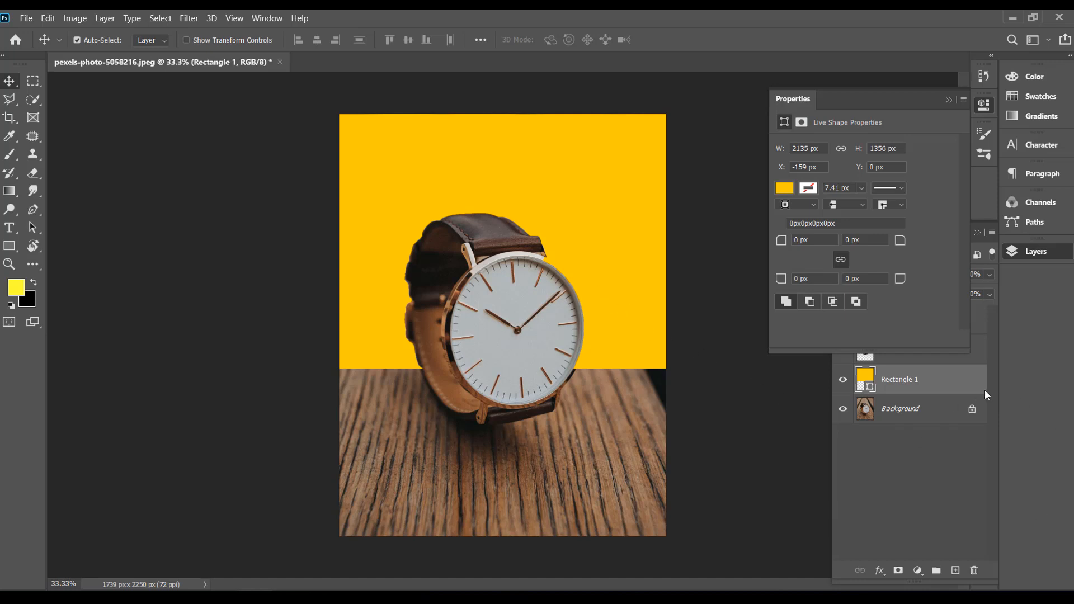
Step: Add a new layer beneath Rectangle 1 and draw a rectangle of about 1913 x 1040 px over the photo's lower part
left_click(956, 570)
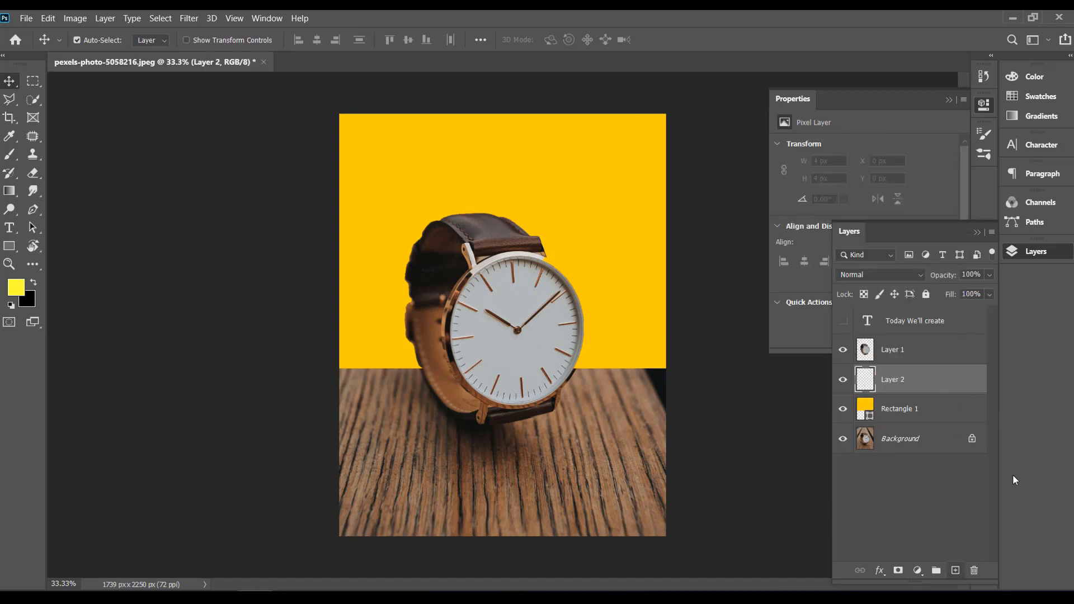
left_click_drag(898, 382, 907, 418)
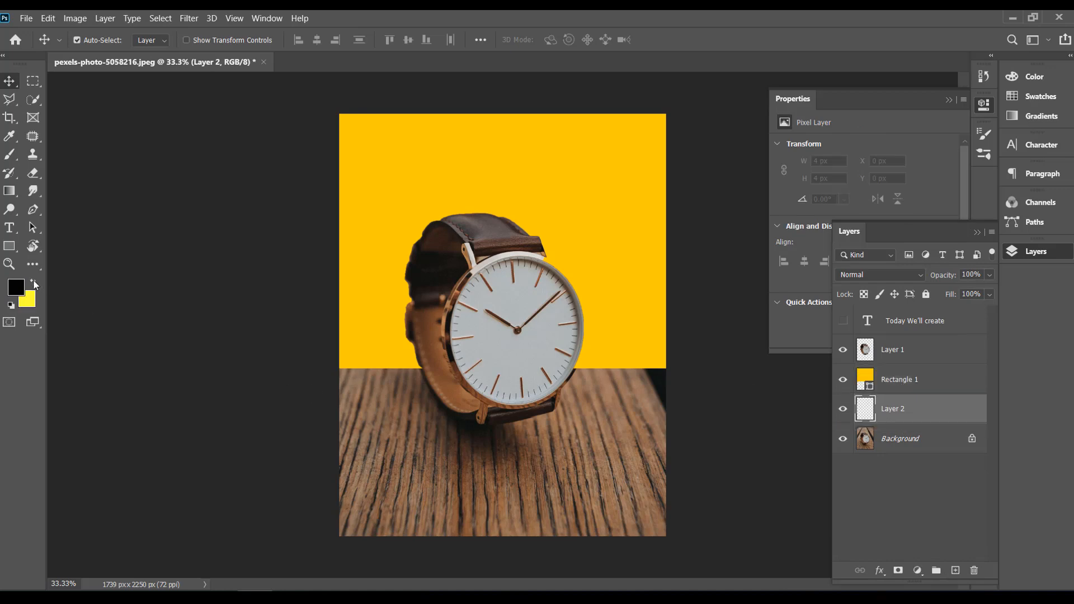
key("u")
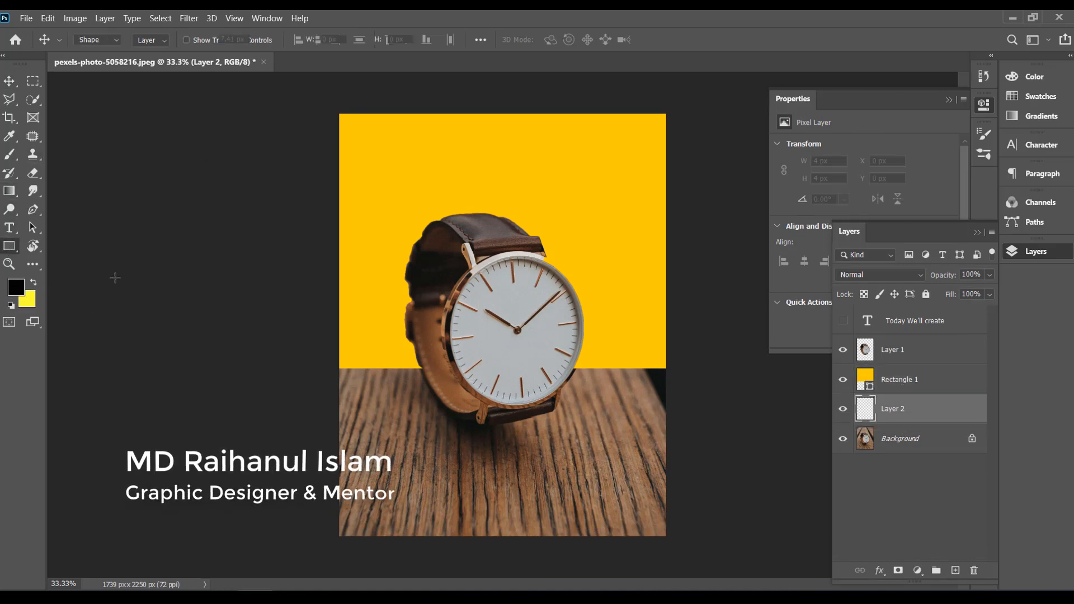
left_click_drag(329, 359, 689, 554)
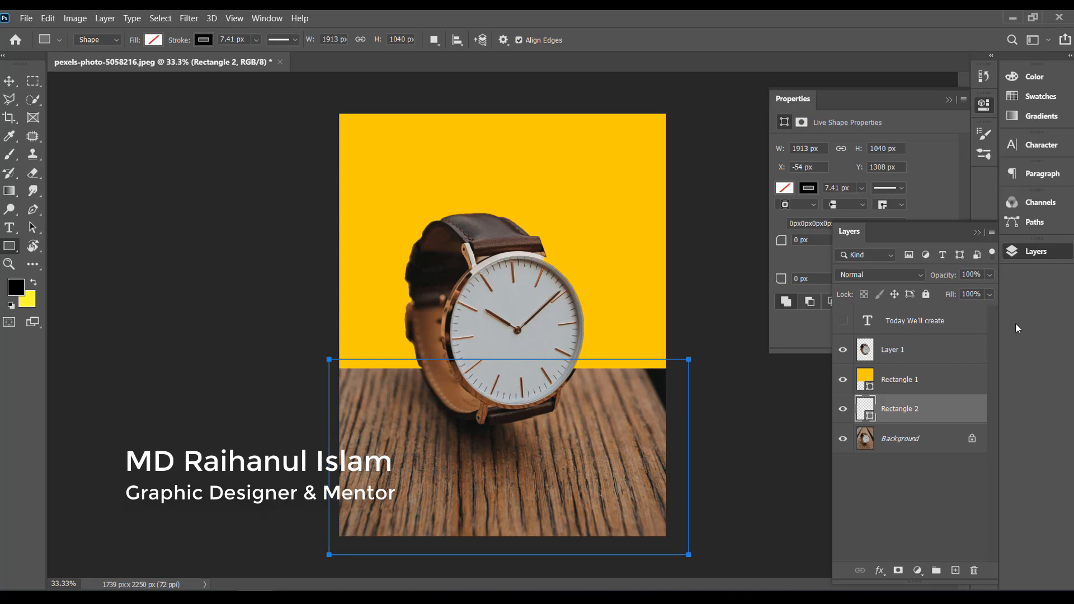
Step: Remove Rectangle 2's stroke and fill it with black
left_click(811, 189)
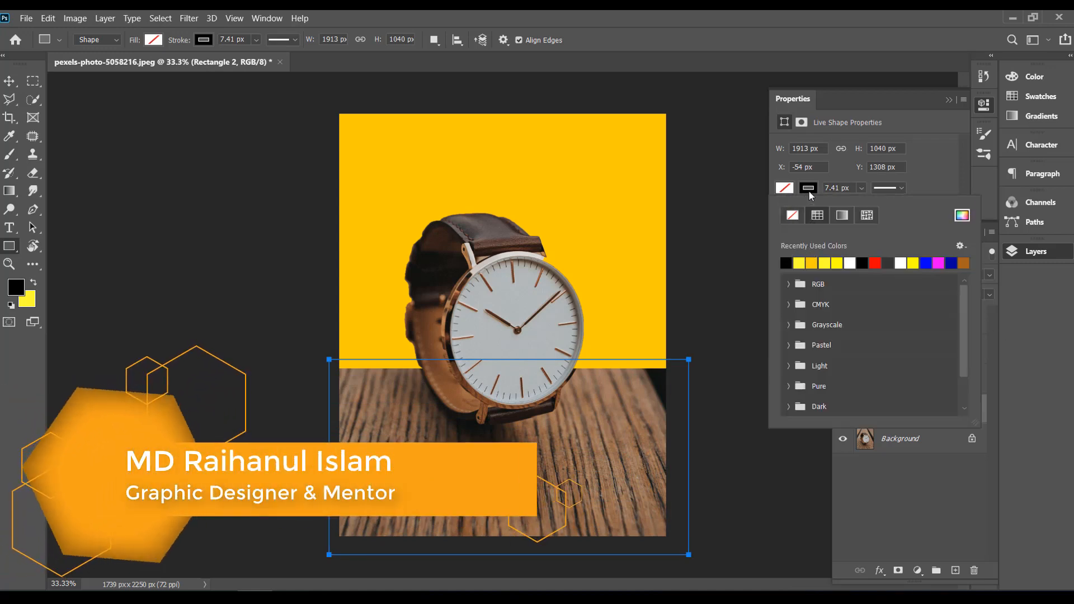
left_click(793, 215)
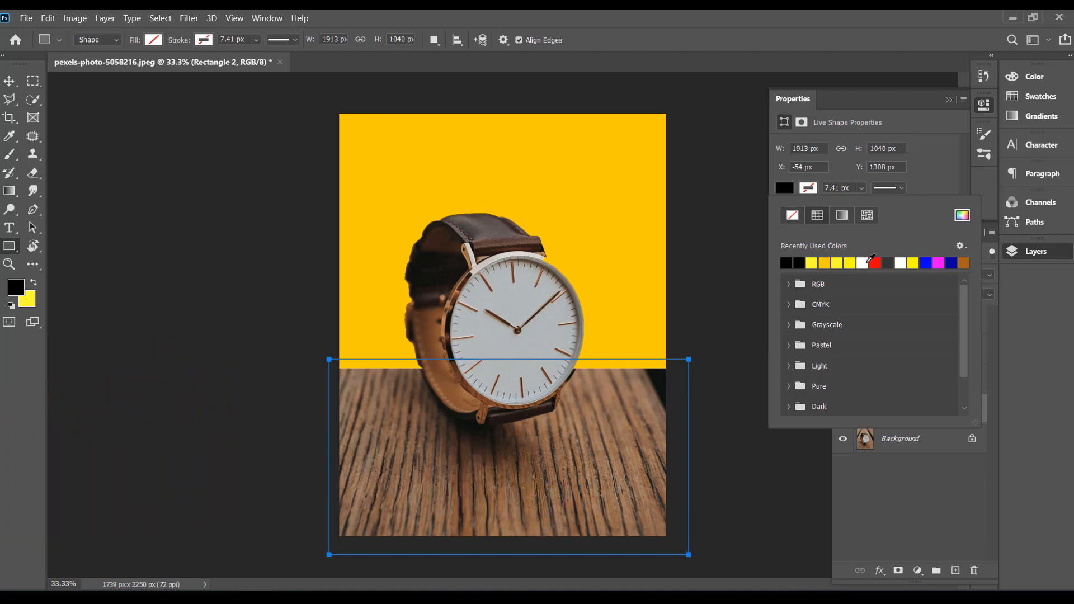
left_click(862, 262)
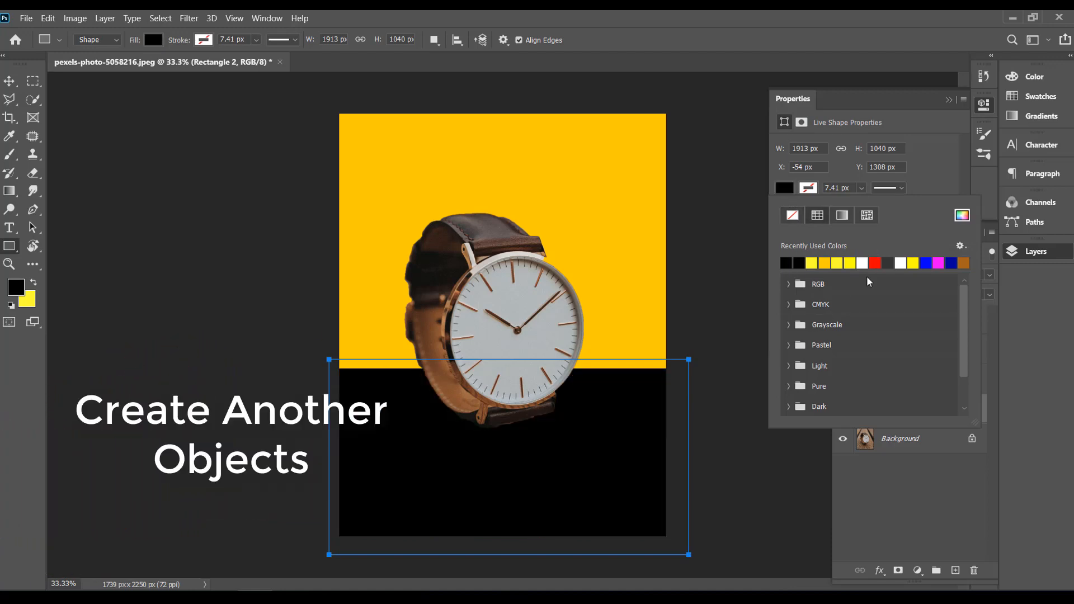
left_click(949, 100)
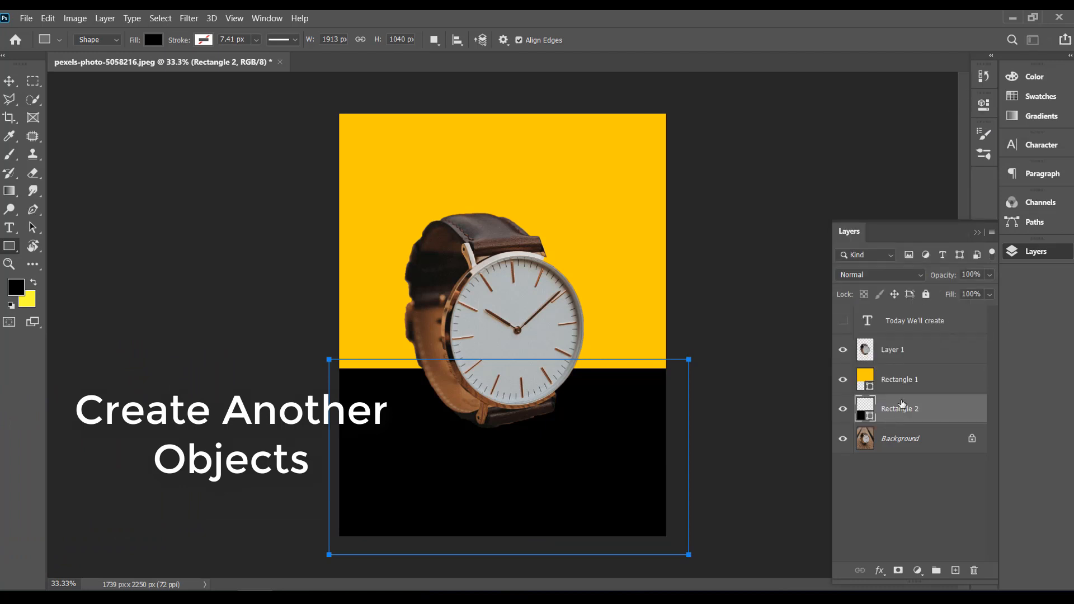
Step: Set Rectangle 2's blend mode to Overlay and its opacity to 73%
left_click(923, 276)
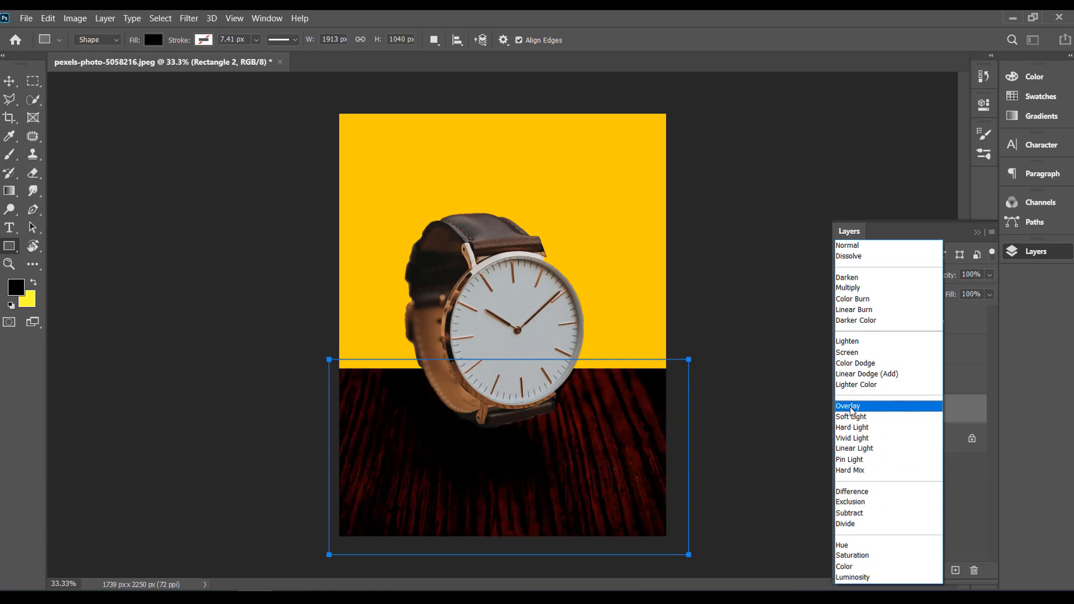
left_click(852, 410)
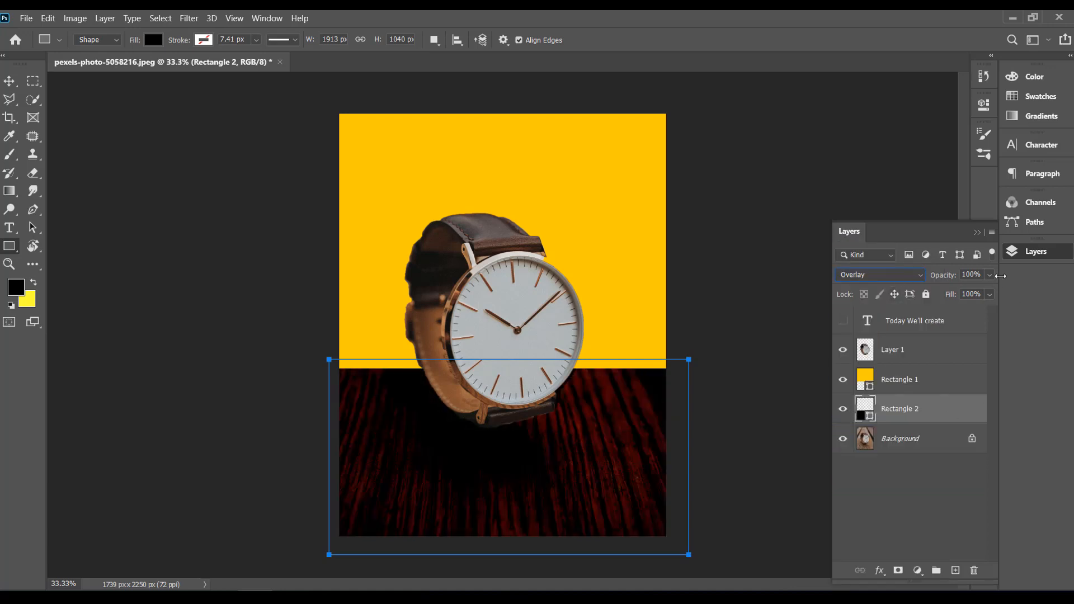
left_click(990, 276)
left_click_drag(989, 296, 972, 296)
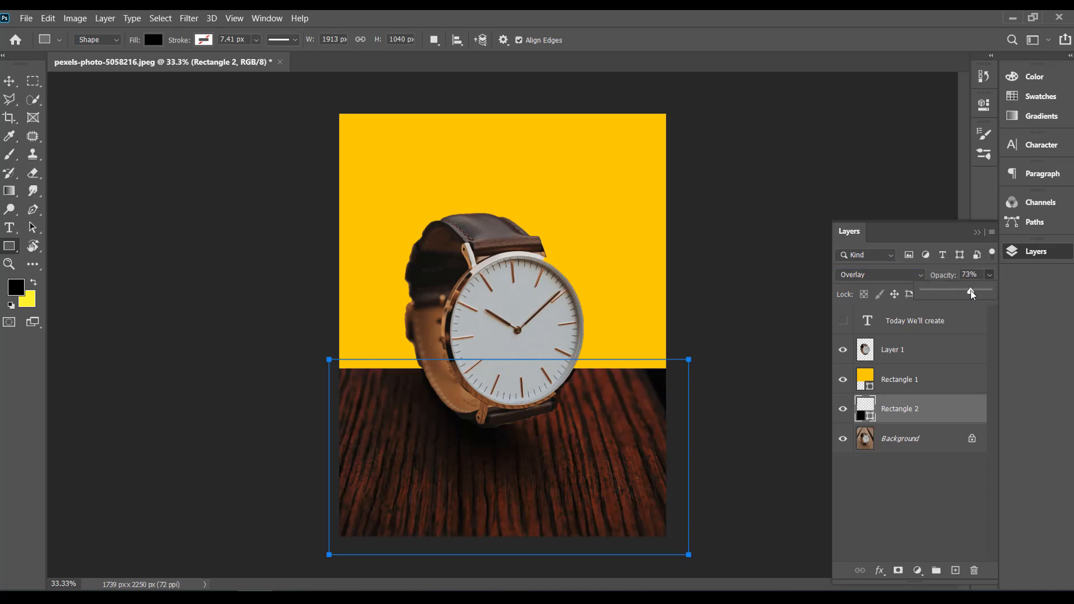
left_click(977, 232)
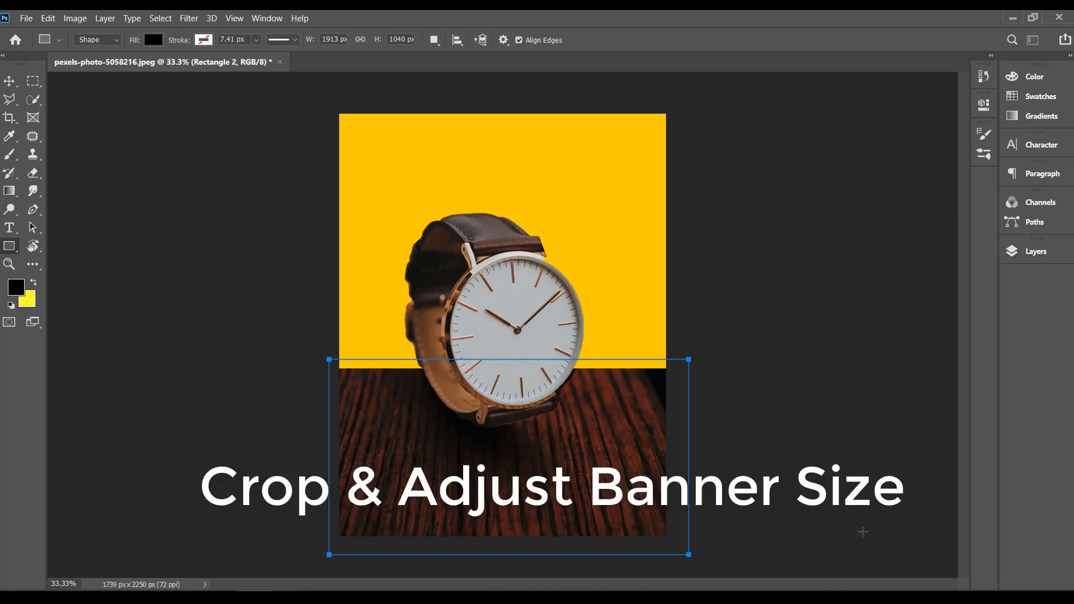
Step: Crop away the lower part of the canvas, leaving an area of about 1739 x 1878 px
left_click(9, 84)
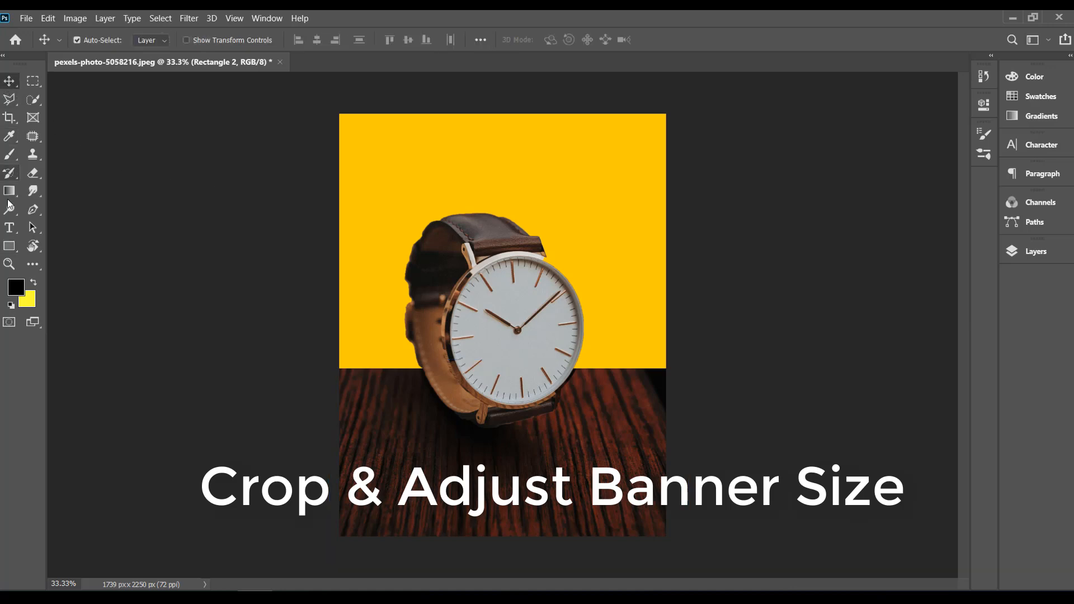
left_click(9, 118)
left_click_drag(502, 536, 502, 503)
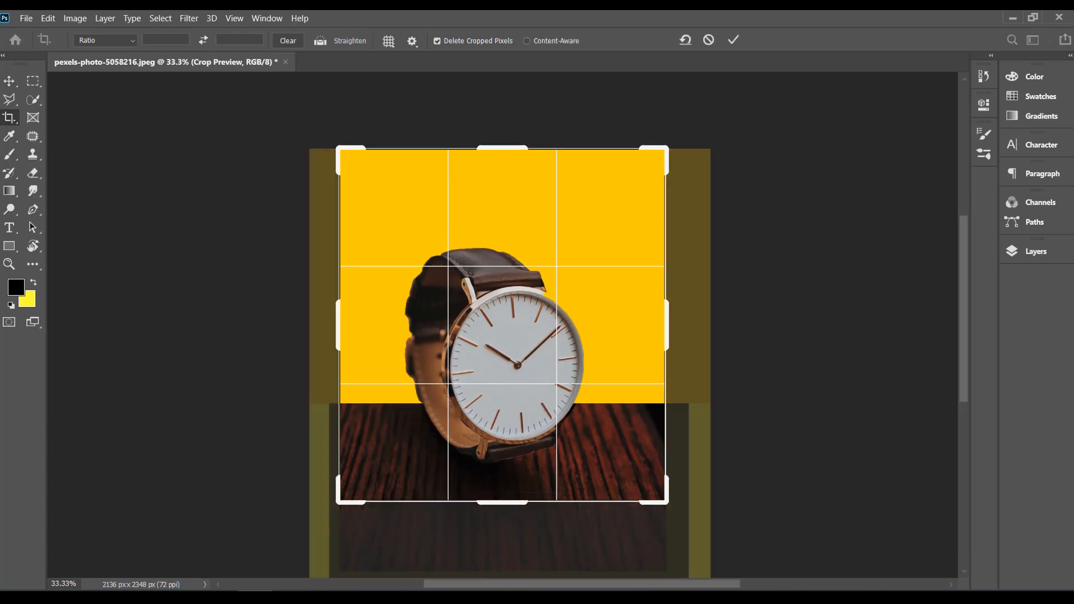
key("Return")
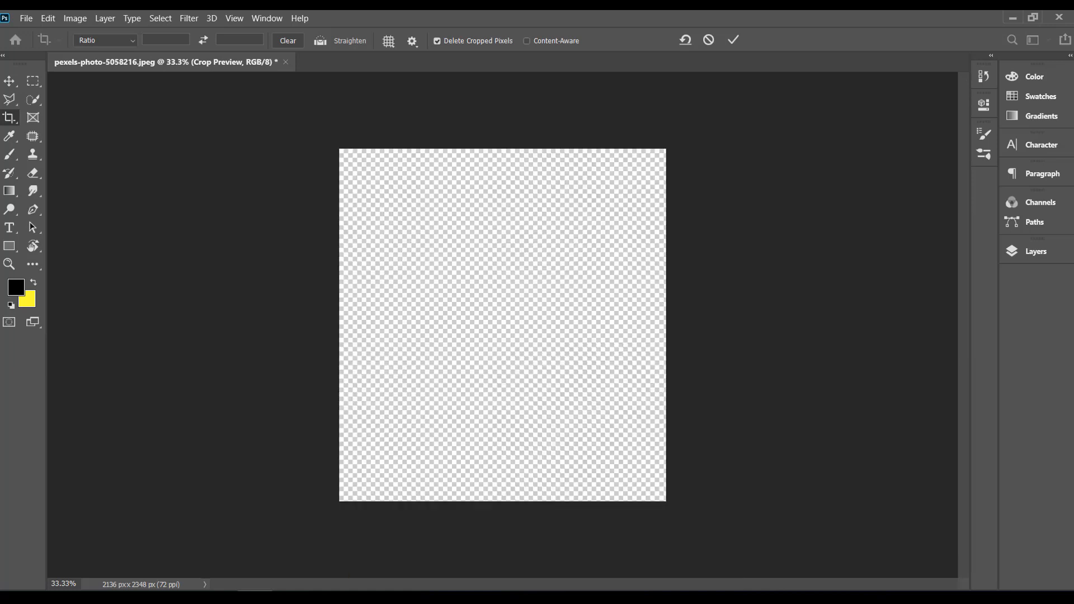
Step: Add a new layer above Rectangle 2 and enter the text Watch in black 18 pt Comfortaa over the canvas's upper part
left_click(1014, 252)
left_click(909, 378)
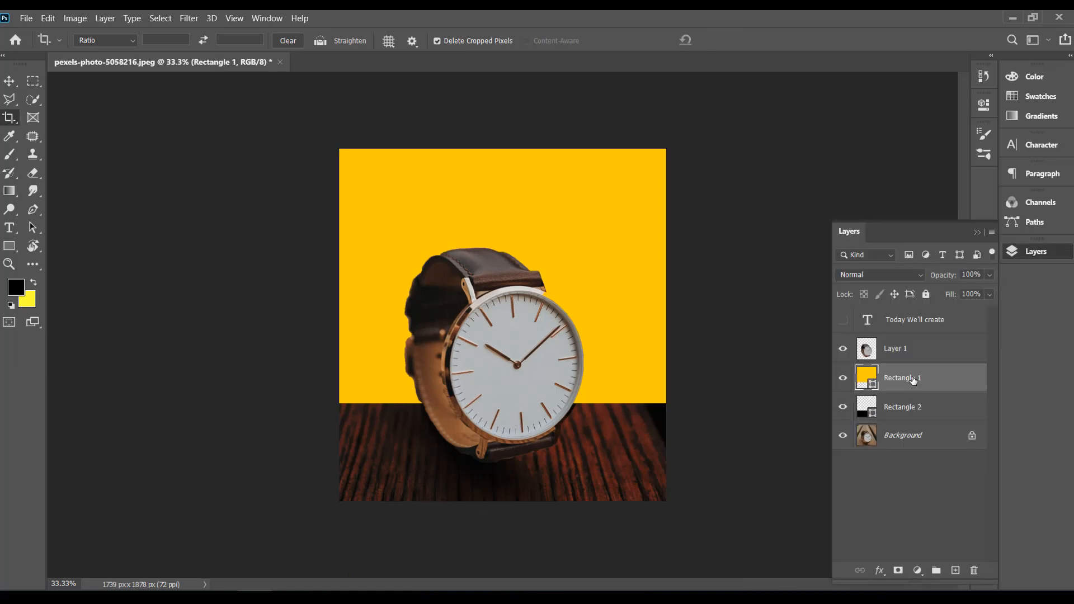
left_click(9, 81)
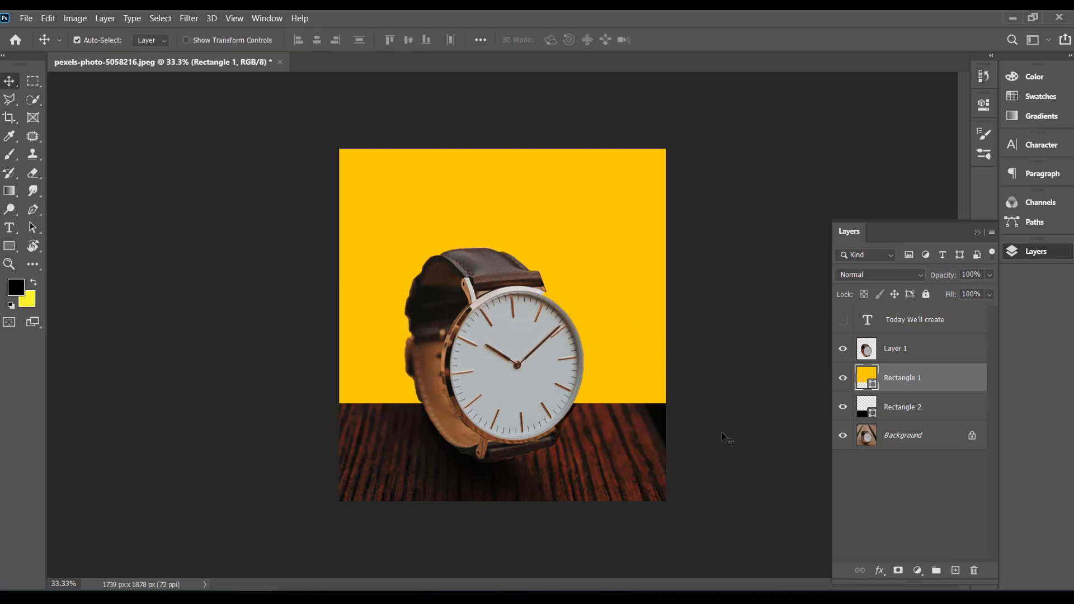
left_click(895, 407)
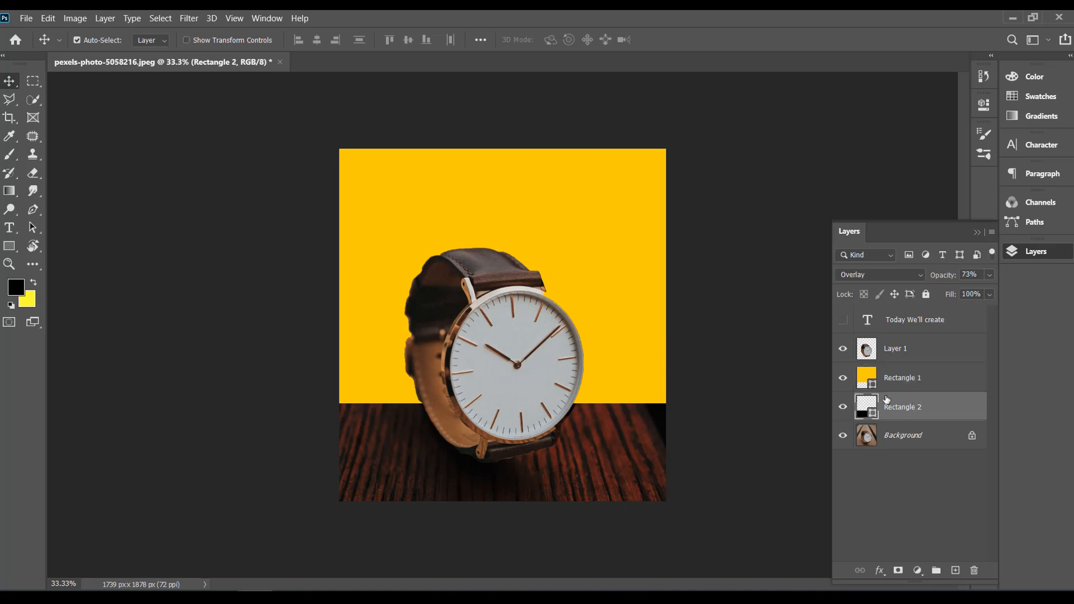
left_click(955, 570)
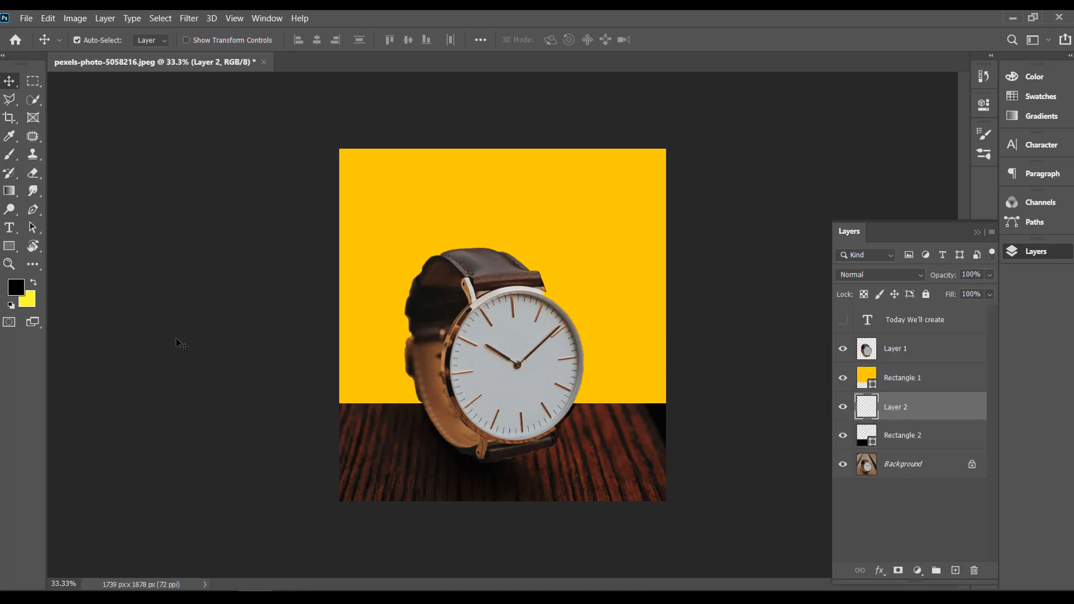
left_click(9, 227)
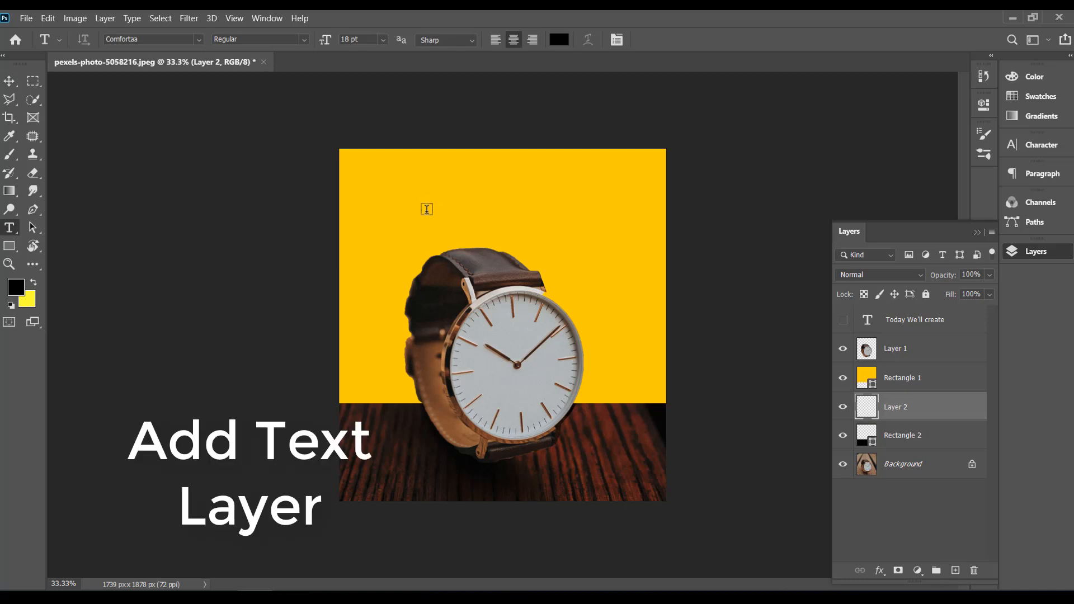
left_click(426, 209)
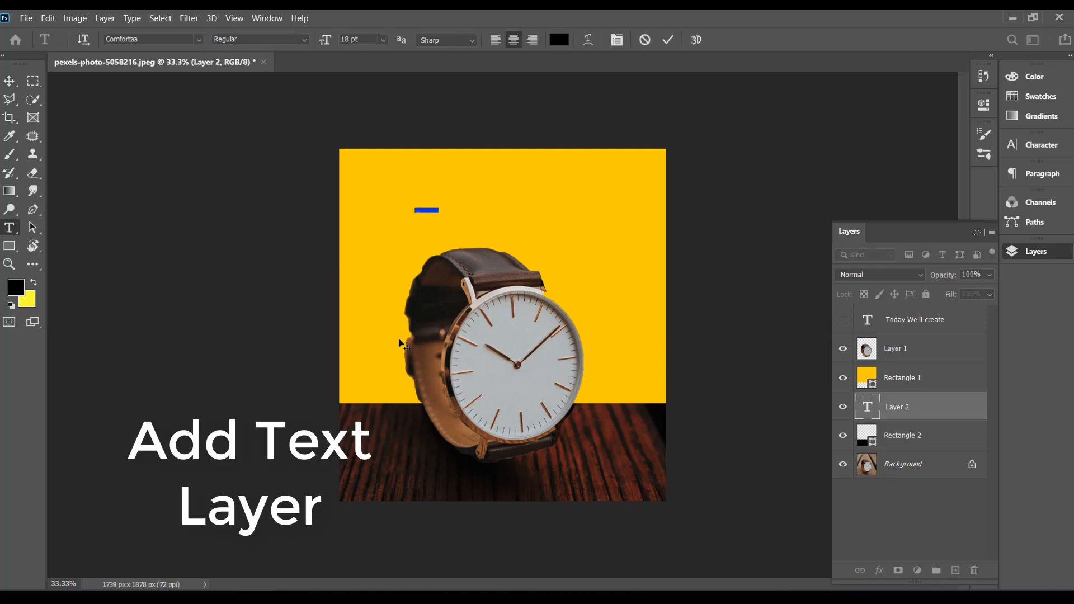
type("W")
key("ctrl")
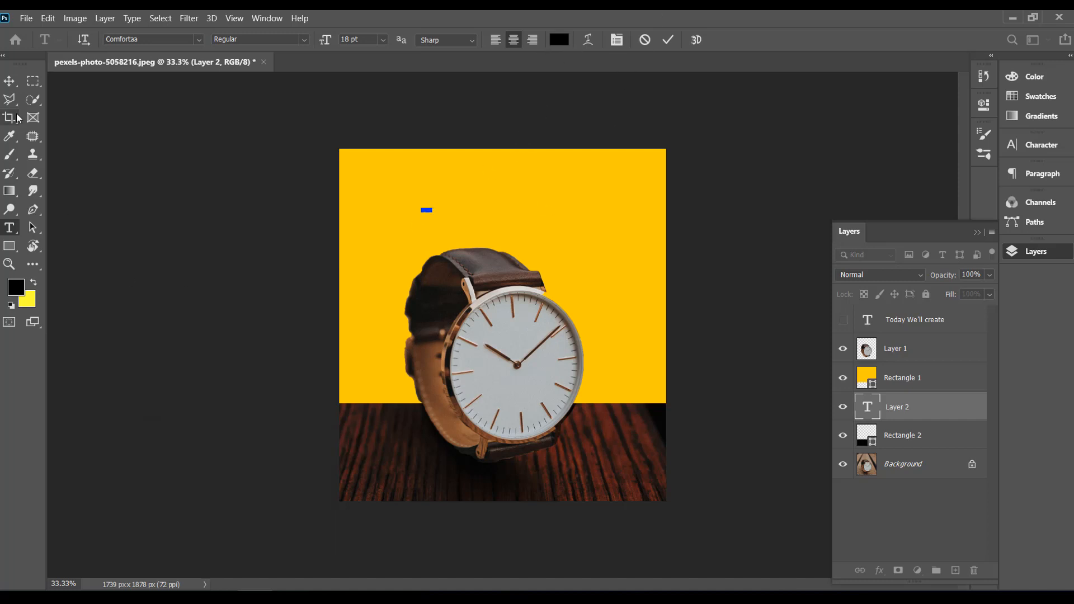
left_click(10, 83)
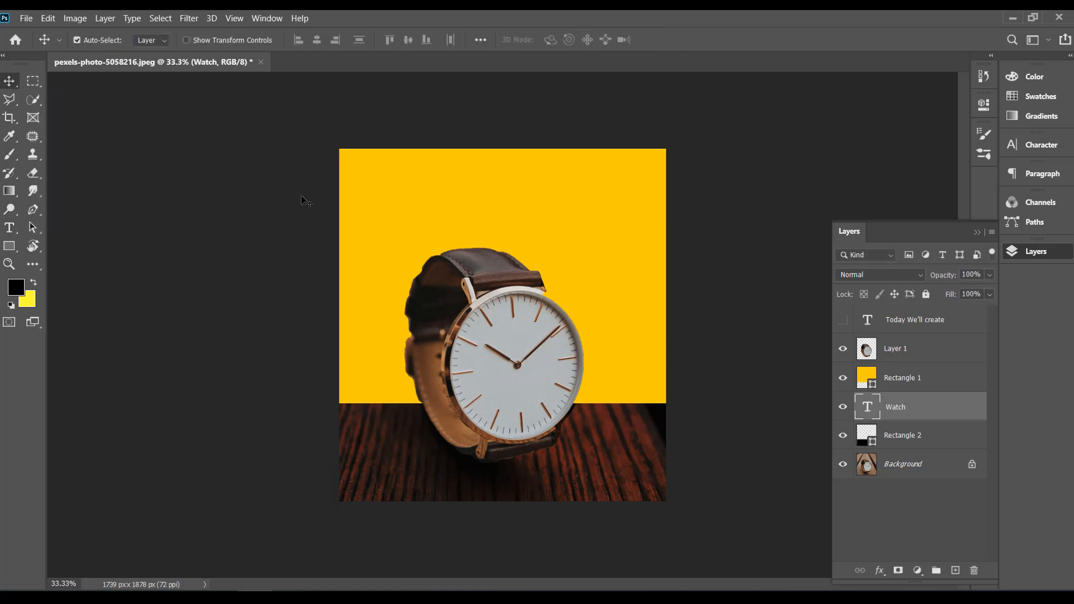
Step: Hide Rectangle 1 and scale the Watch text proportionally to about 3032% so it spans the full canvas width
left_click(843, 378)
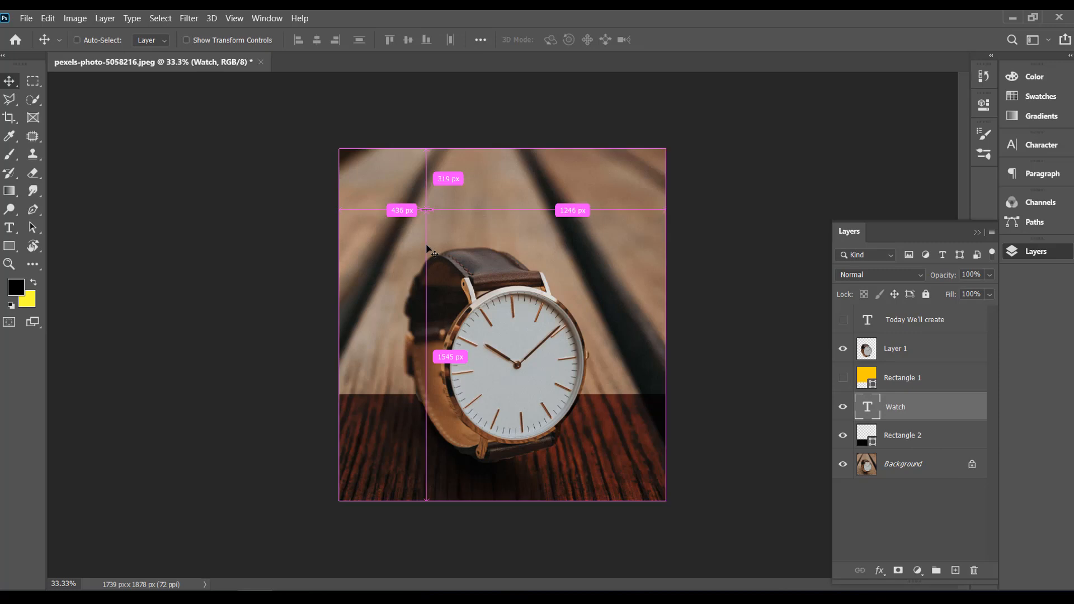
key("ctrl+t")
left_click_drag(433, 212, 647, 290)
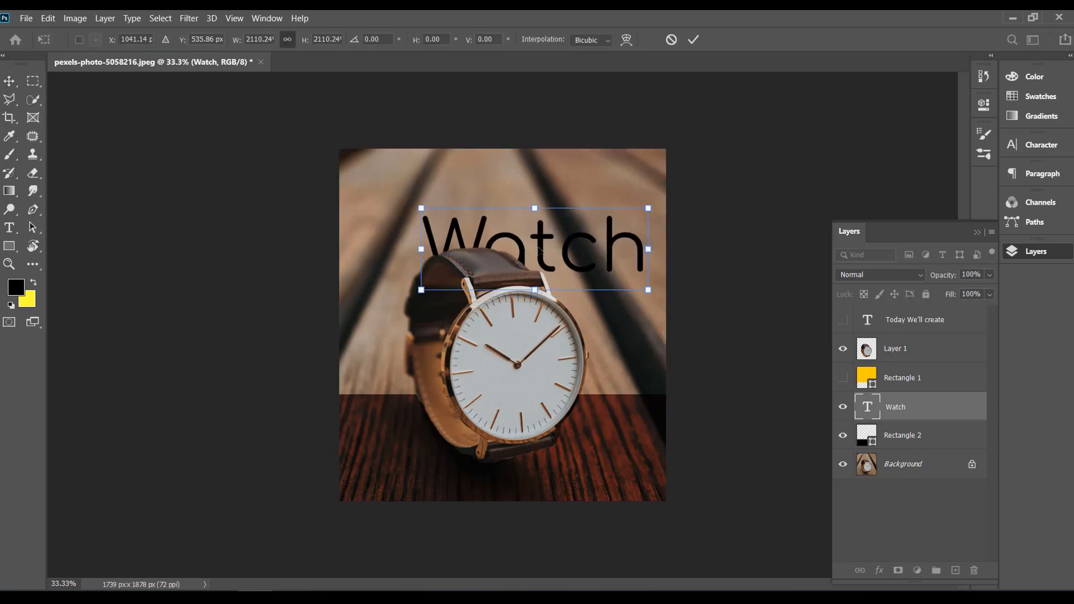
left_click_drag(541, 250, 476, 275)
left_click_drag(589, 277, 666, 280)
left_click_drag(362, 276, 339, 276)
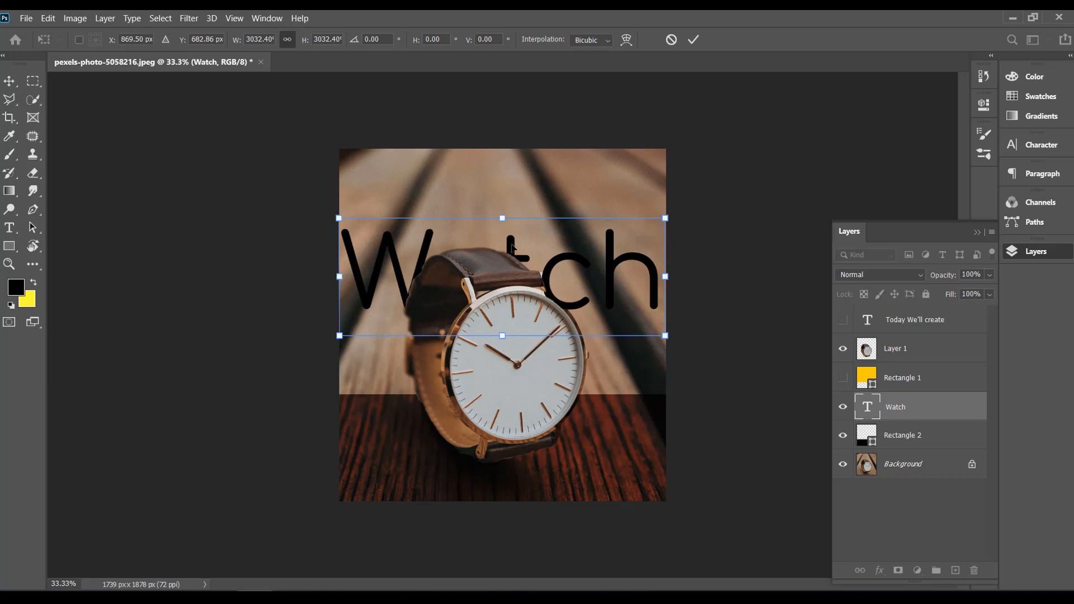
Step: Move the Watch text straight up to about Y 479 px so the watch strap overlaps its lower edge
left_click_drag(511, 244, 512, 206)
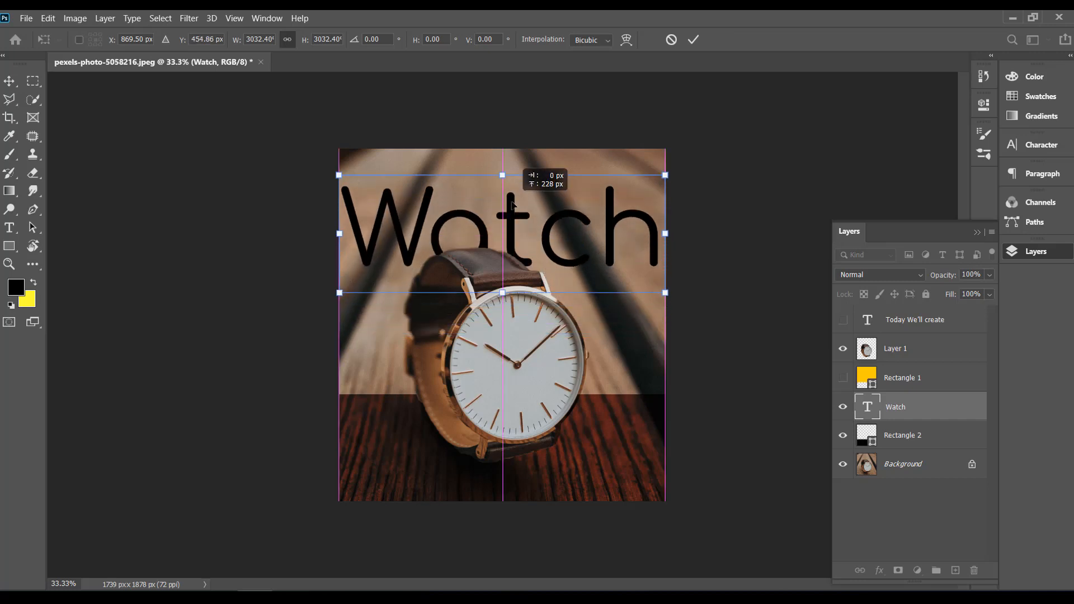
left_click_drag(513, 210, 512, 214)
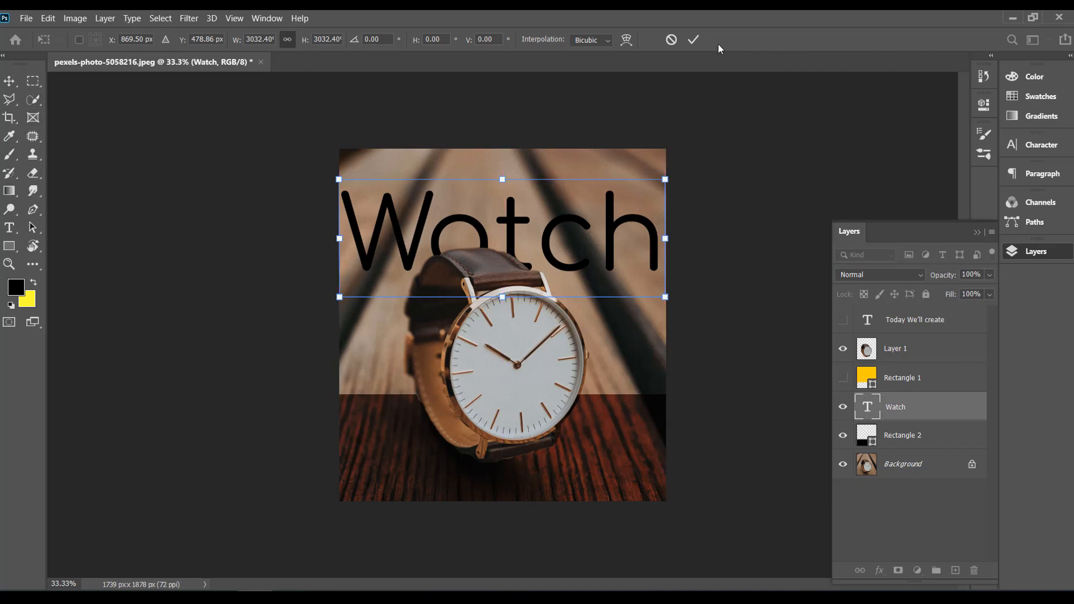
left_click(695, 42)
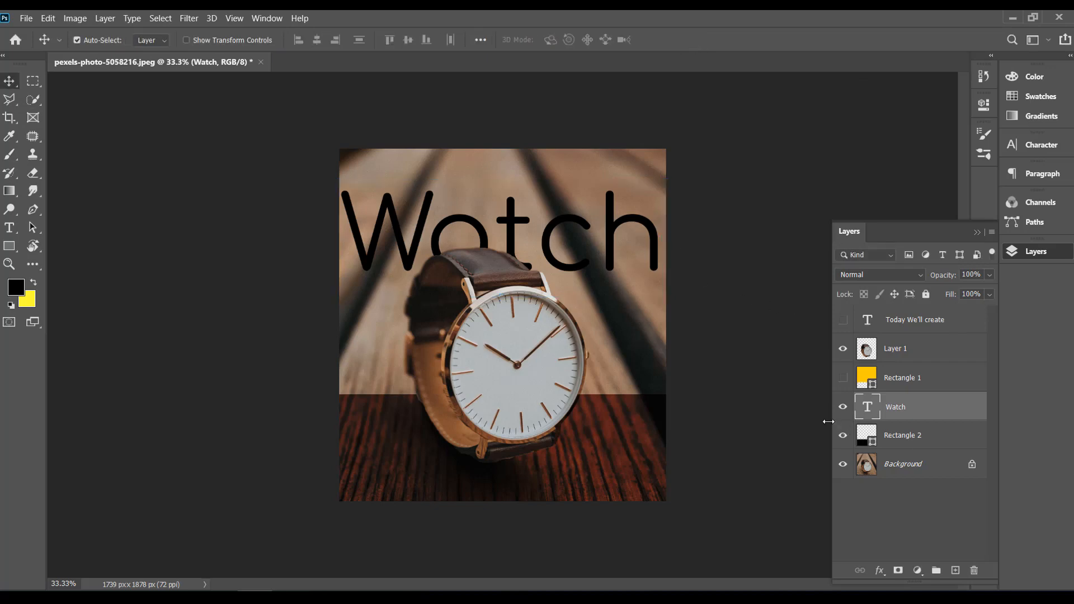
Step: Show Rectangle 1 again and delete the hidden text layer "Today We'll create"
left_click(843, 378)
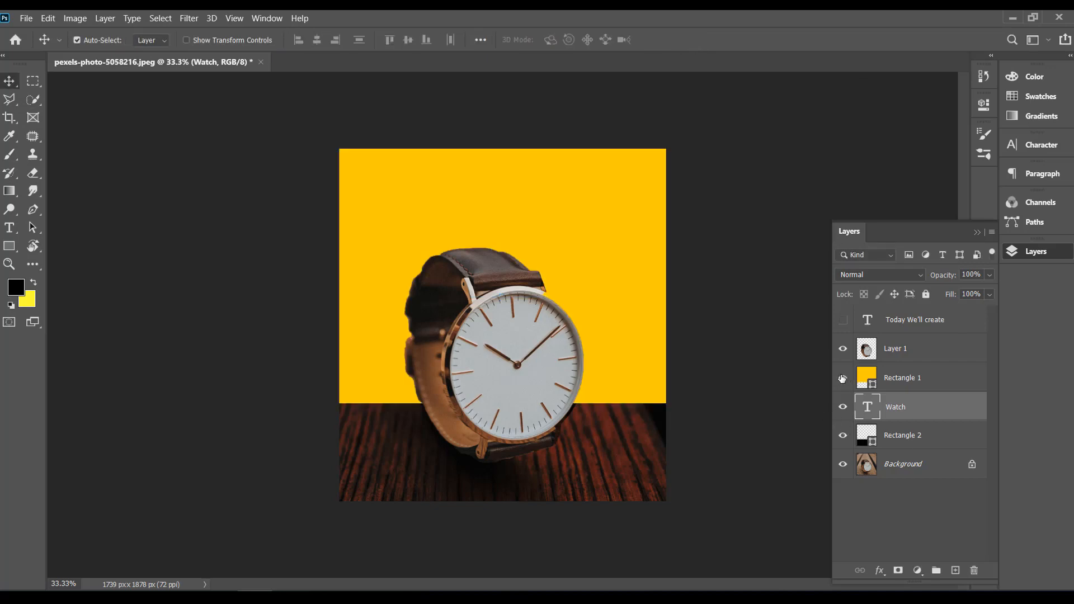
left_click(906, 323)
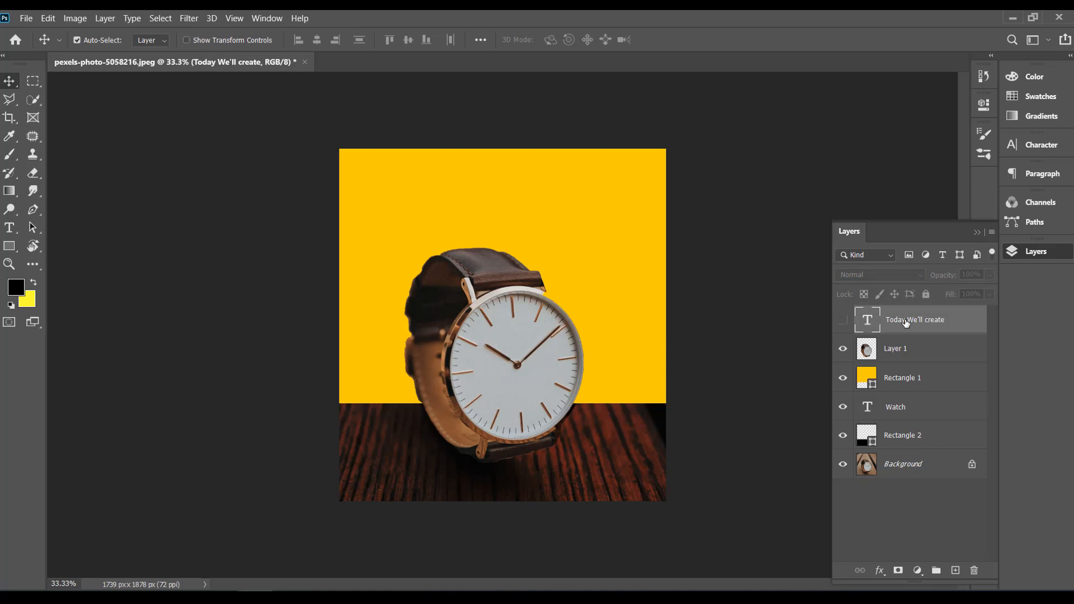
key("Delete")
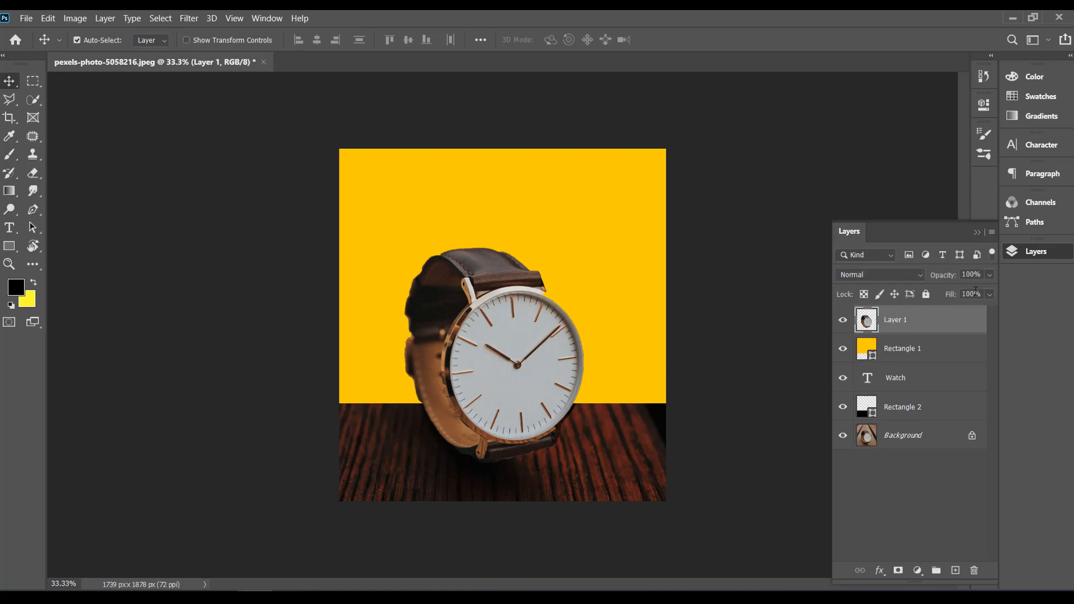
Step: Try reduced opacity on Layer 1 and Rectangle 1, returning both to 100%
left_click(989, 275)
left_click_drag(976, 291, 1017, 293)
left_click(899, 352)
left_click(990, 275)
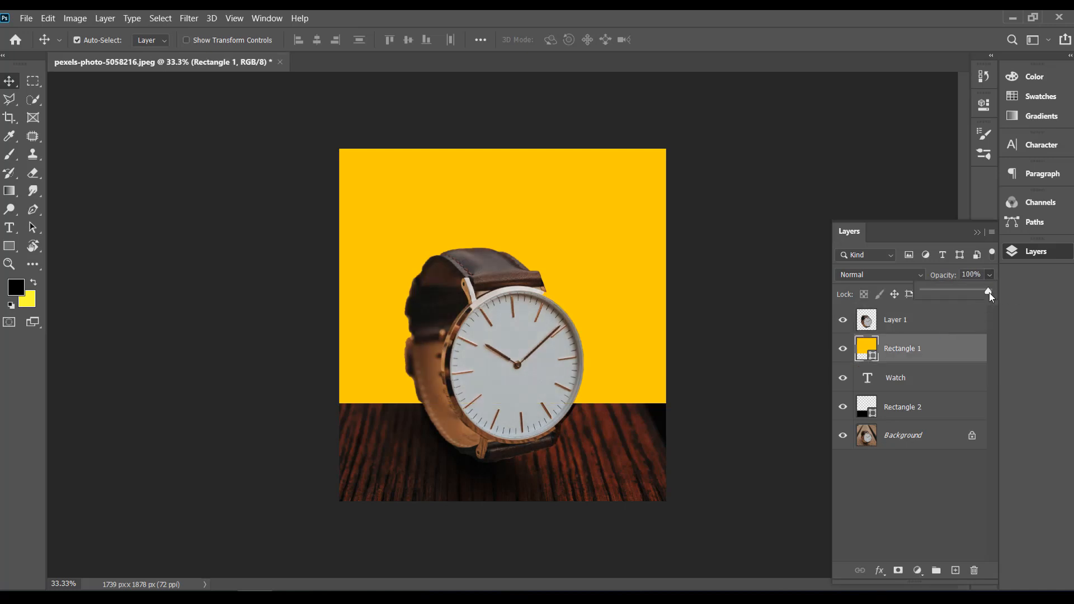
left_click_drag(972, 293, 979, 291)
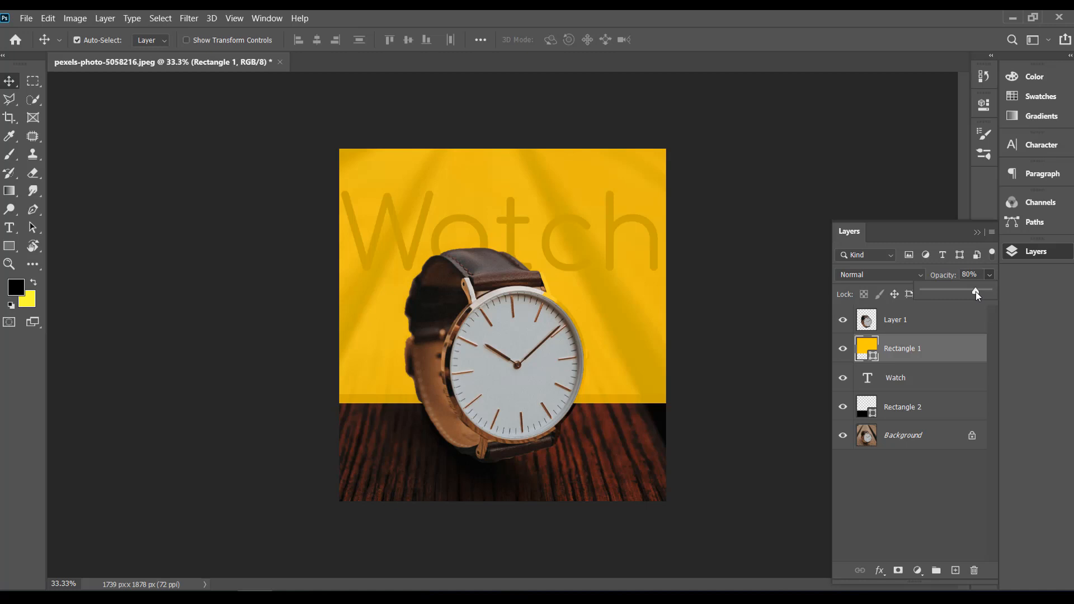
left_click_drag(976, 291, 1007, 291)
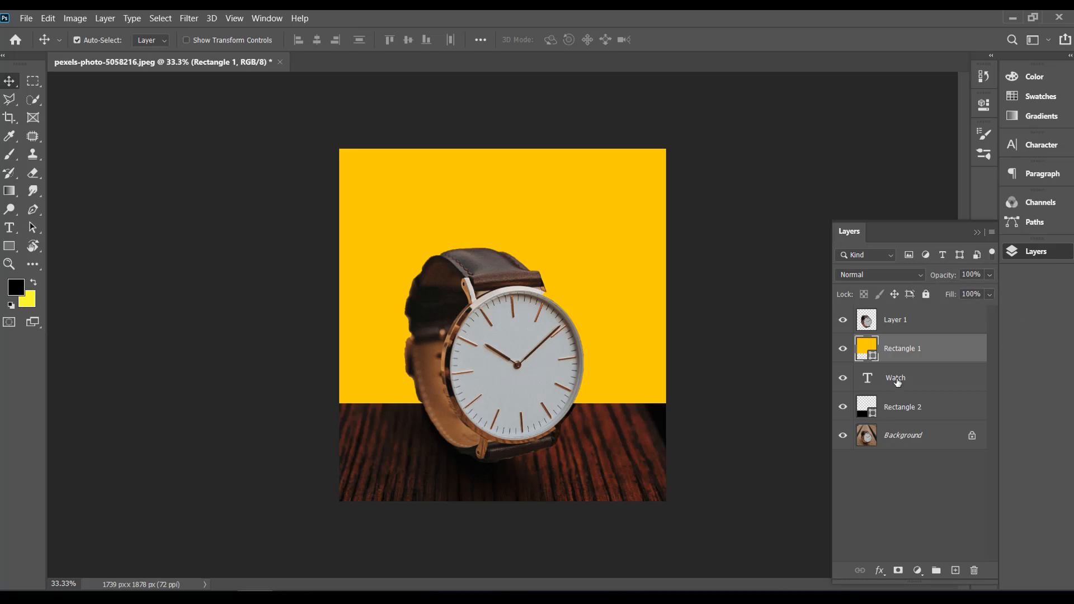
Step: Reorder the Watch text above Rectangle 1, and duplicate Rectangle 1 with the copy placed between Watch and Layer 1
left_click_drag(896, 382, 899, 341)
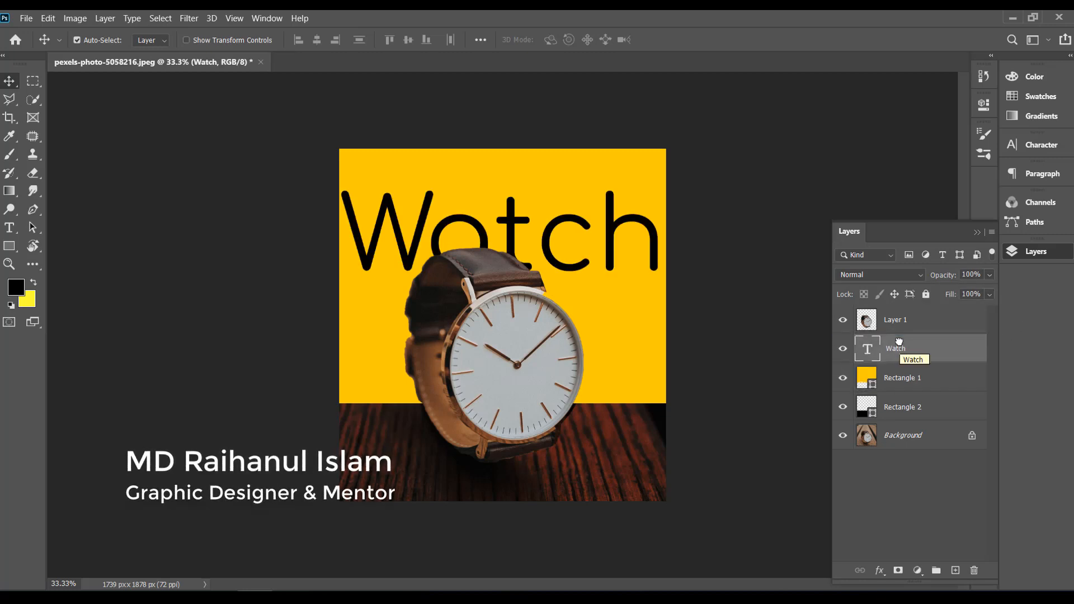
left_click(895, 381)
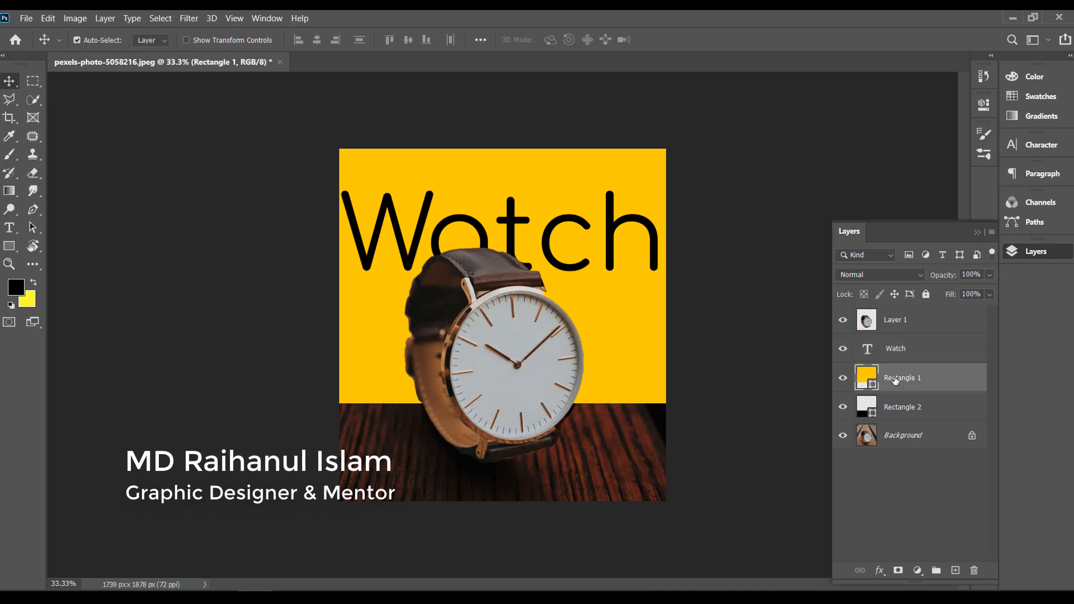
right_click(896, 380)
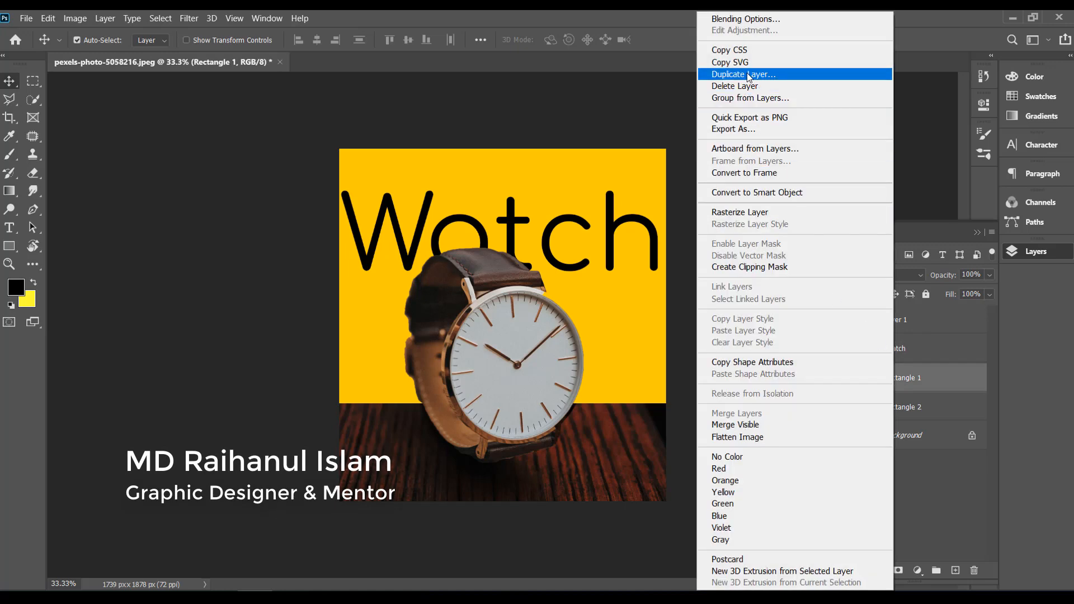
left_click(747, 73)
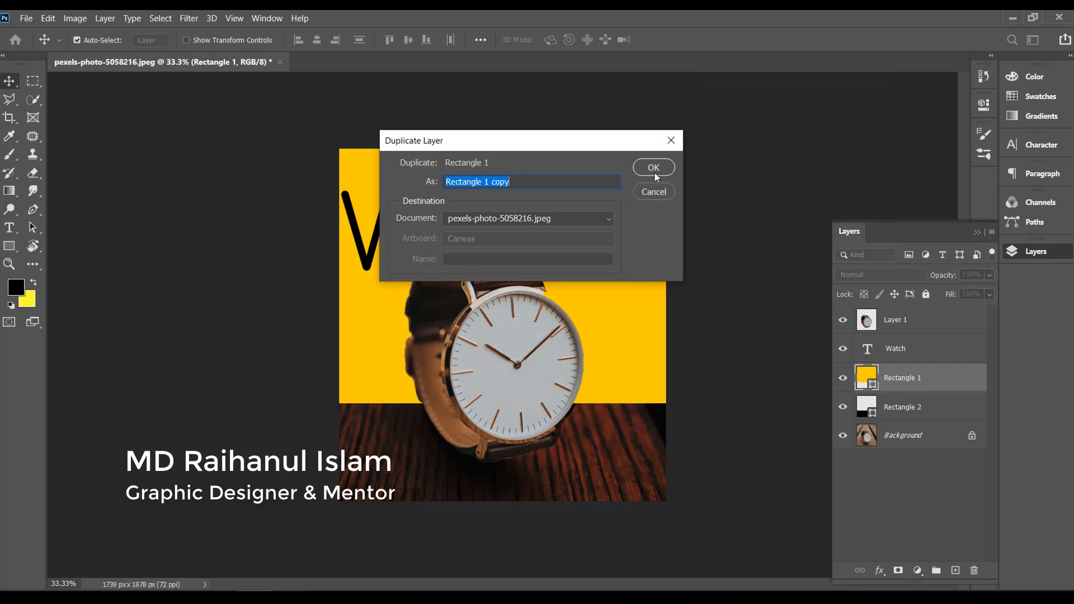
left_click(654, 173)
left_click_drag(906, 386, 904, 337)
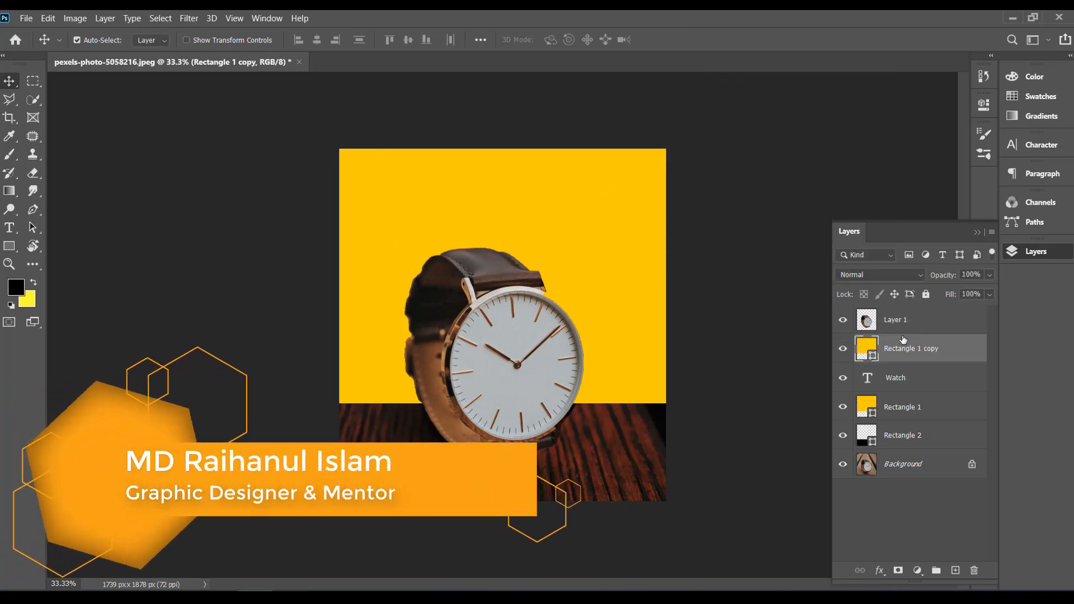
Step: Lower the opacity of Rectangle 1 copy to 90% so the Watch text shows through faintly
left_click(990, 276)
mouse_move(988, 291)
left_mouse_down()
mouse_move(929, 296)
mouse_move(984, 296)
left_mouse_up()
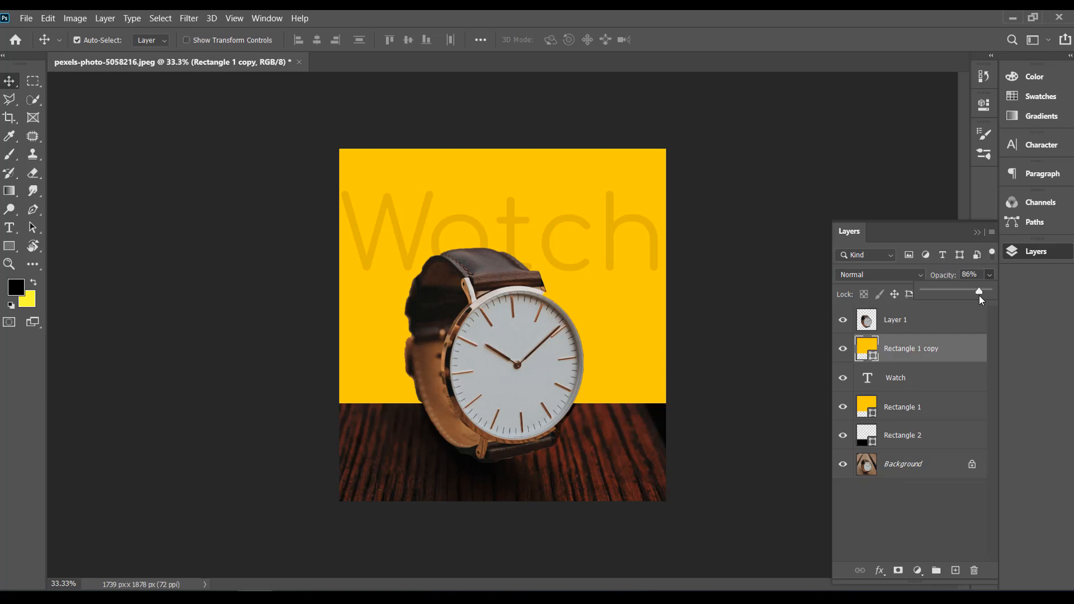
left_click_drag(985, 300, 985, 300)
left_click_drag(983, 299, 966, 297)
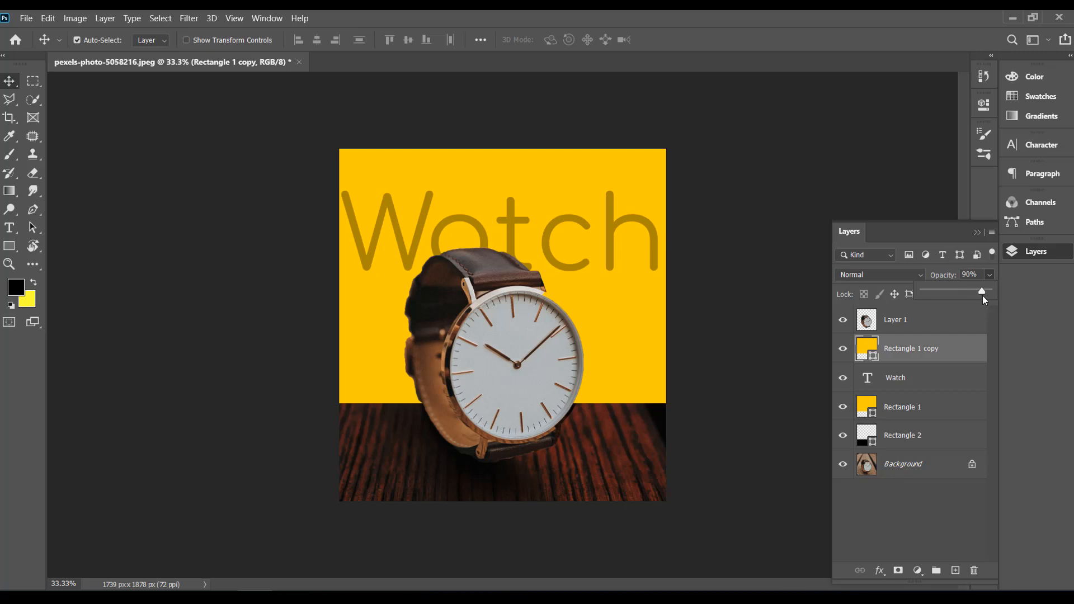
Step: Hide Rectangle 1 copy and Layer 1, and change the Watch text's font to Heavitas
left_click(918, 378)
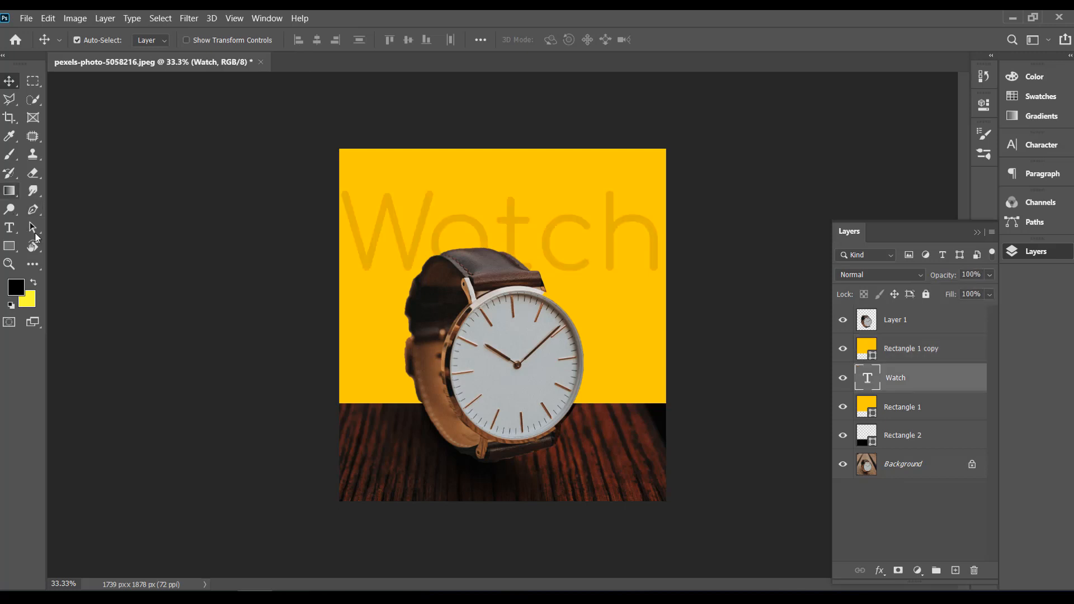
left_click(843, 348)
left_click(843, 319)
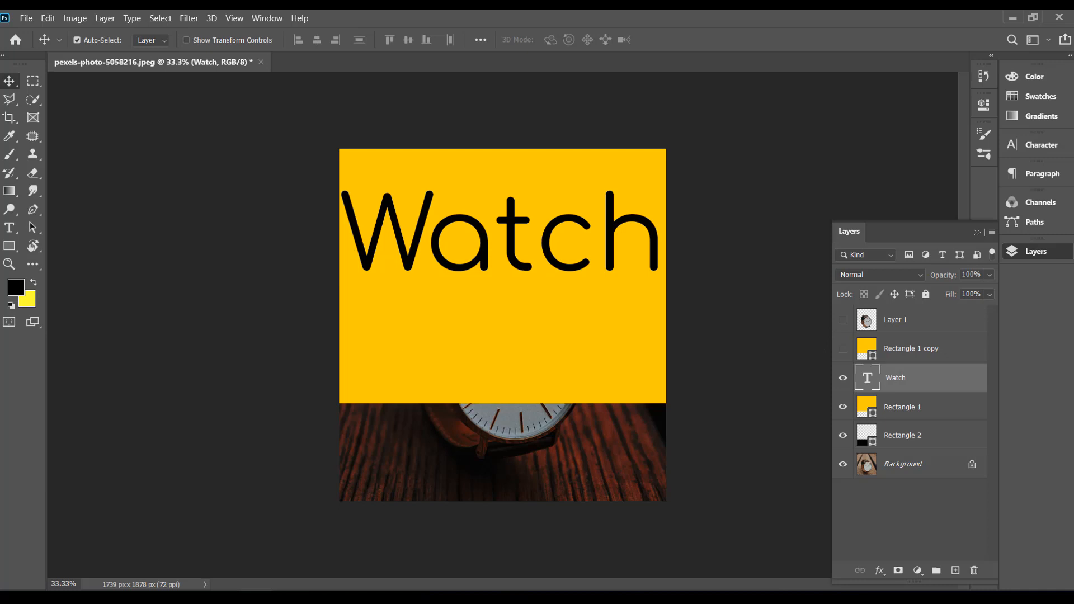
left_click(9, 228)
left_click(423, 269)
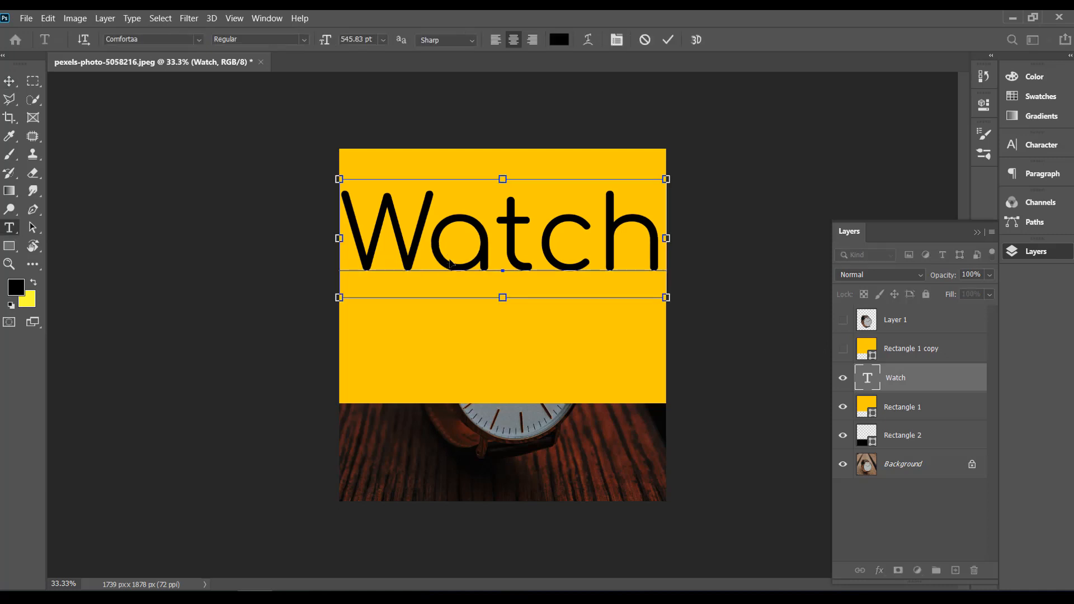
double_click(456, 269)
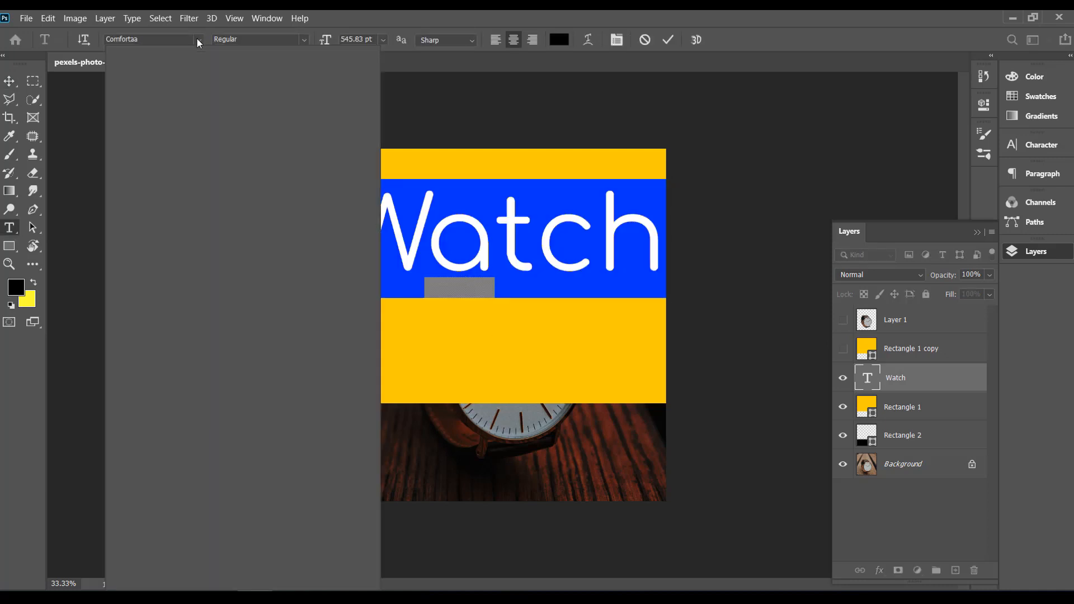
left_click(198, 39)
left_click(290, 99)
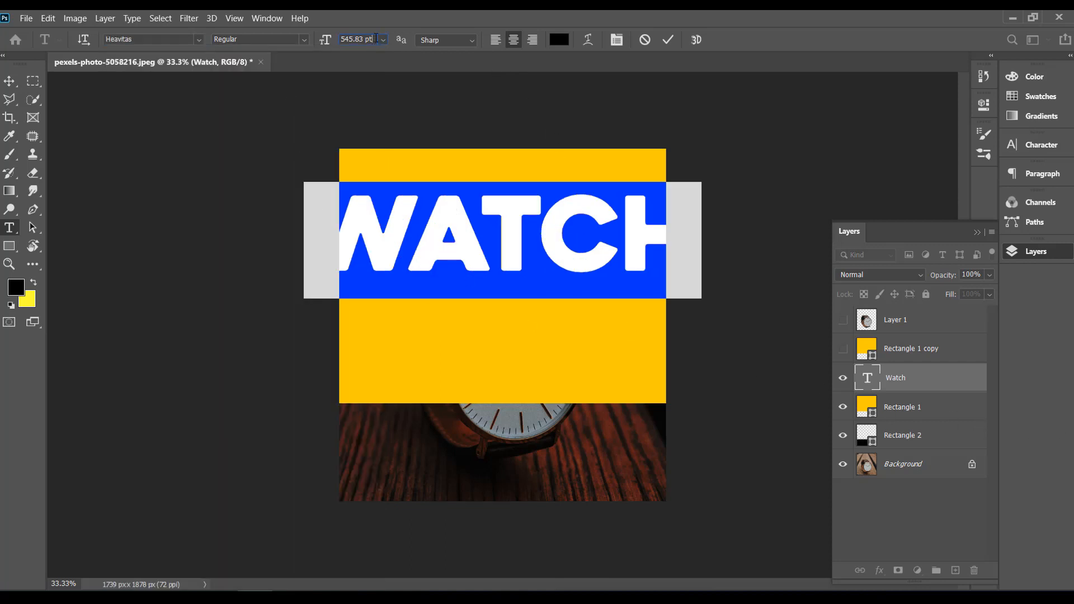
Step: Try reducing the Watch text's font size to 514.83 pt
left_click(376, 38)
key("shift+Down")
key("shift+Down")
key("Down")
key("Down")
key("Down")
key("Down")
key("Down")
key("Down")
key("Down")
key("Down")
key("Down")
key("Down")
key("Down")
key("Down")
key("Down")
key("Down")
key("Down")
key("Down")
key("Down")
key("Down")
key("Down")
key("Down")
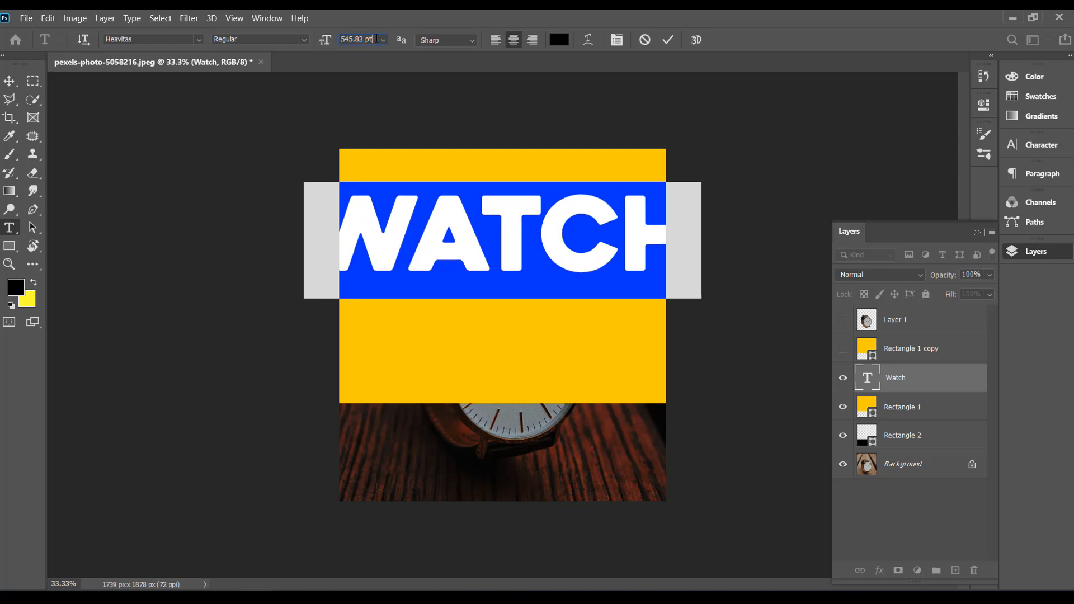
left_click(322, 44)
Step: Set the Watch text's font size to 445.83 pt to fit the canvas width, and show Rectangle 1 copy and Layer 1 again
key("Down")
key("Down")
key("Down")
key("Down")
key("Down")
key("Down")
key("Down")
key("Down")
key("Down")
key("Down")
key("Down")
key("Down")
key("Down")
key("Down")
key("Down")
key("Down")
key("Down")
key("Down")
key("Down")
key("Down")
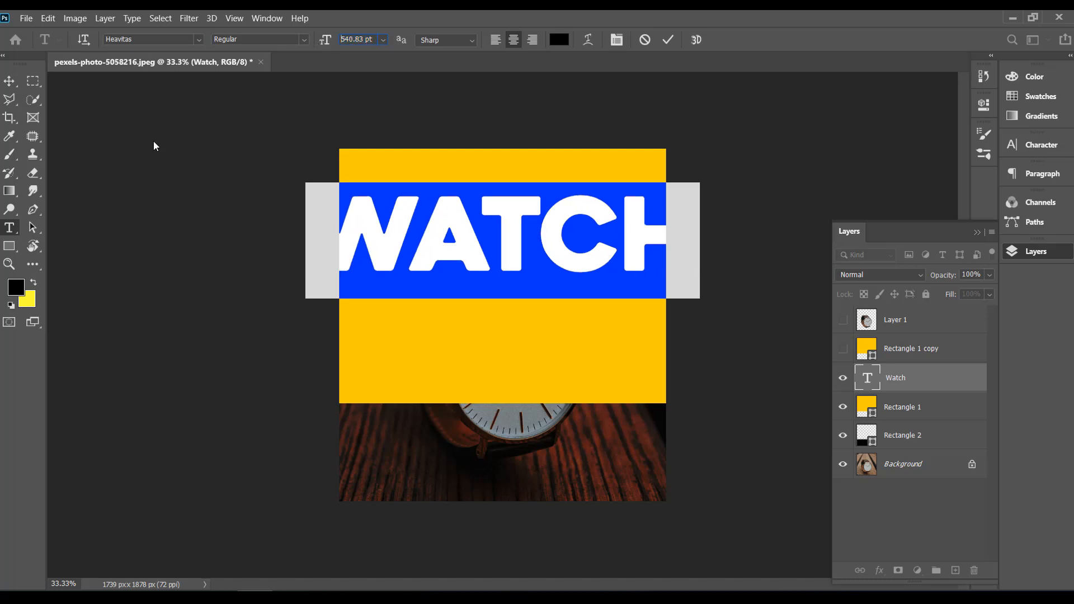
key("Down")
key("Down")
key("Down")
key("Down")
key("Down")
key("Down")
key("Down")
key("Down")
key("Down")
key("Down")
key("Down")
key("Down")
key("Down")
key("Down")
key("Down")
key("Down")
key("Down")
key("Down")
key("Down")
key("Down")
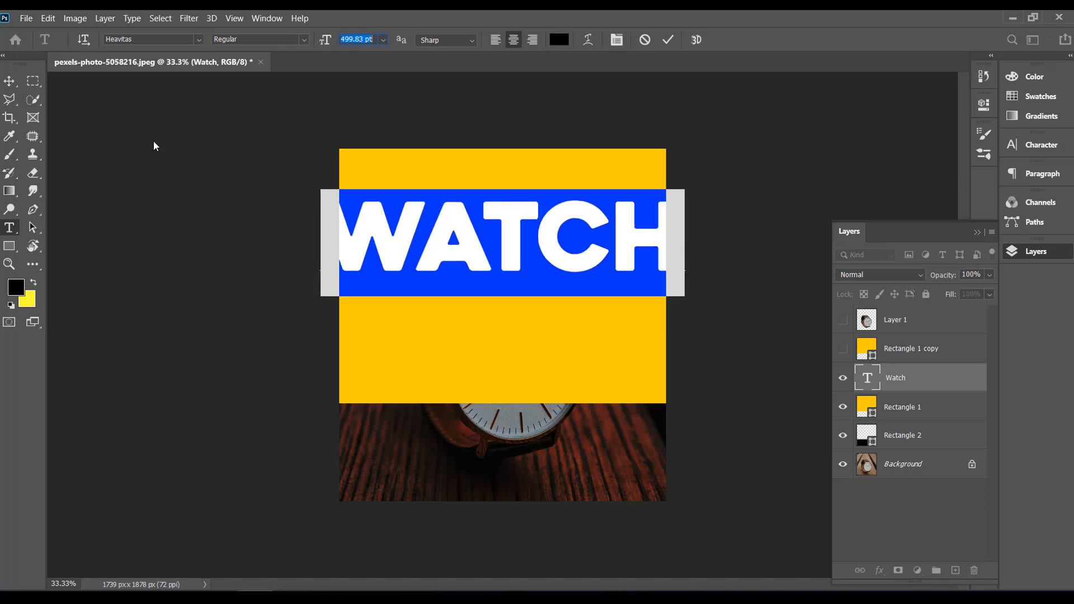
key("Down")
key("Down")
key("Down")
key("Down")
key("Down")
key("Down")
key("Down")
key("Down")
key("Down")
key("Down")
key("Down")
key("Down")
key("Down")
key("Down")
key("Down")
key("Down")
key("Down")
key("Down")
key("Down")
key("Down")
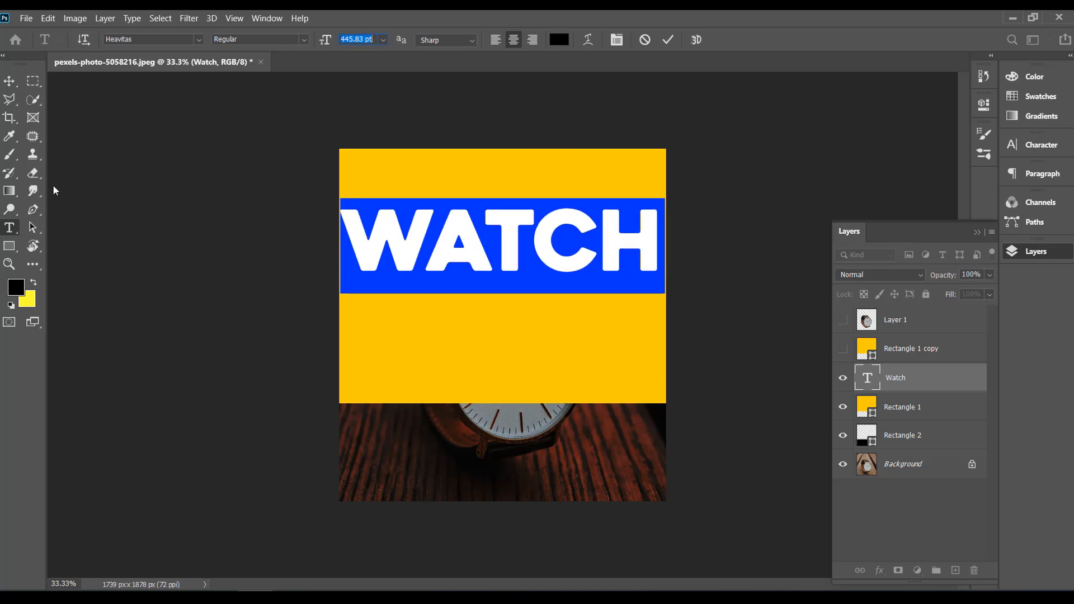
left_click(9, 81)
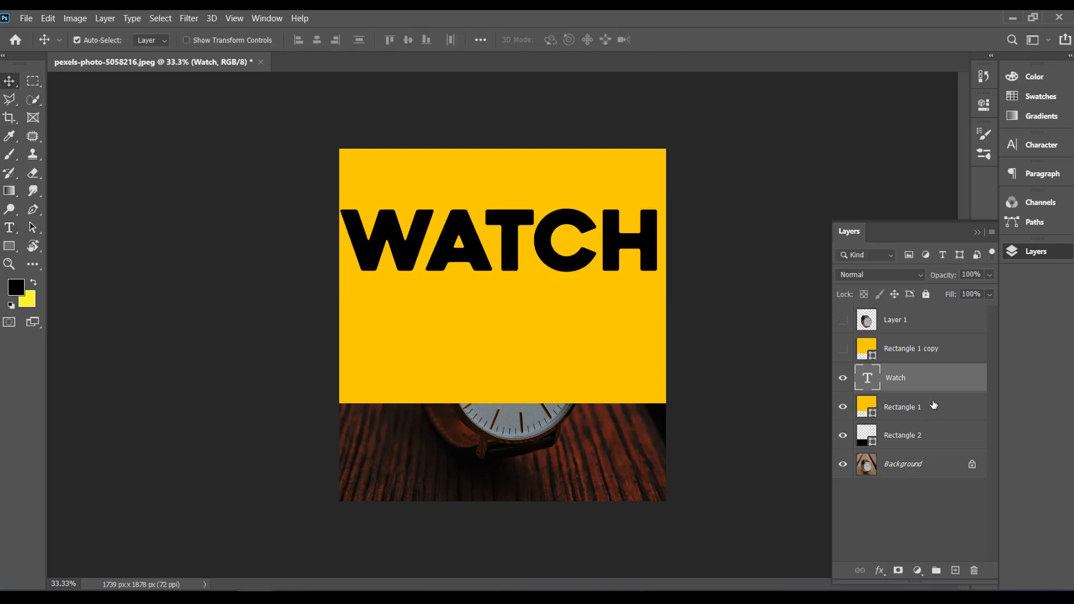
left_click(843, 349)
left_click(842, 319)
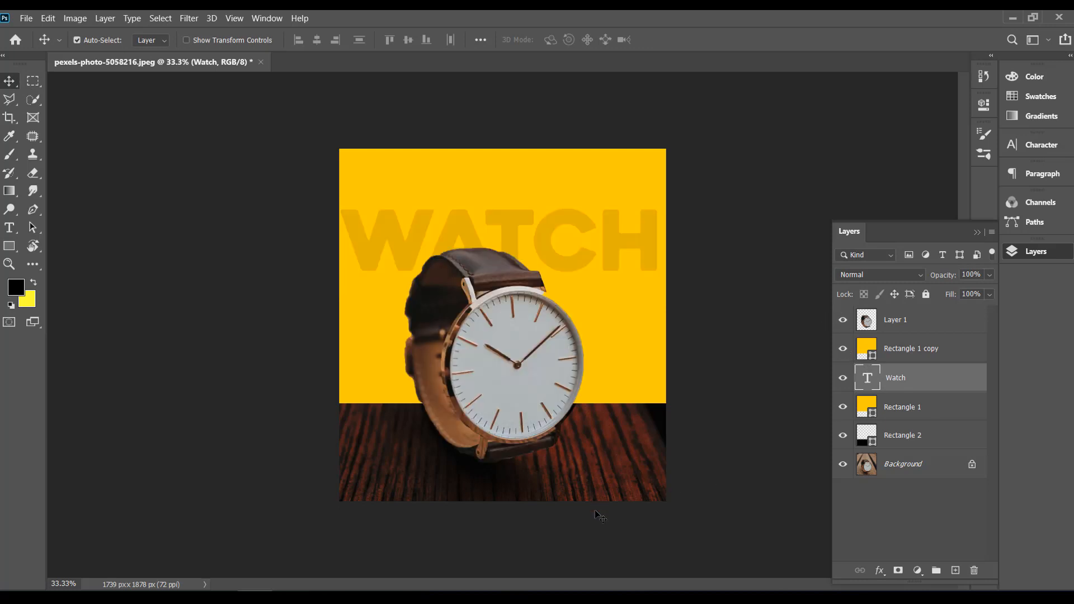
Step: Add an empty layer above Layer 1, and adjust Layer 1 with Brightness/Contrast at brightness 57 and contrast 62
left_click(898, 322)
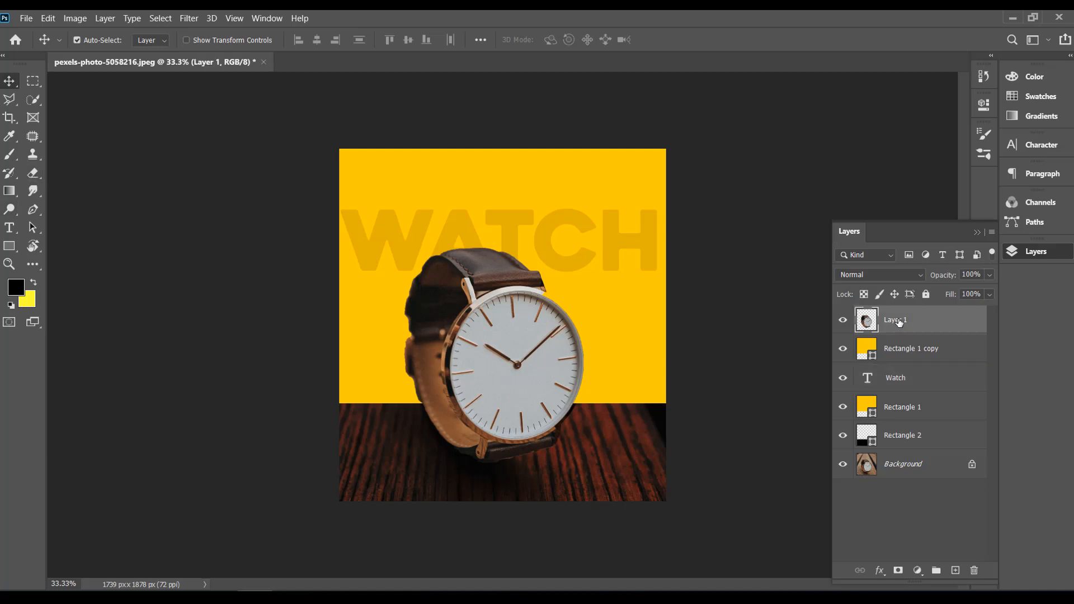
left_click(955, 570)
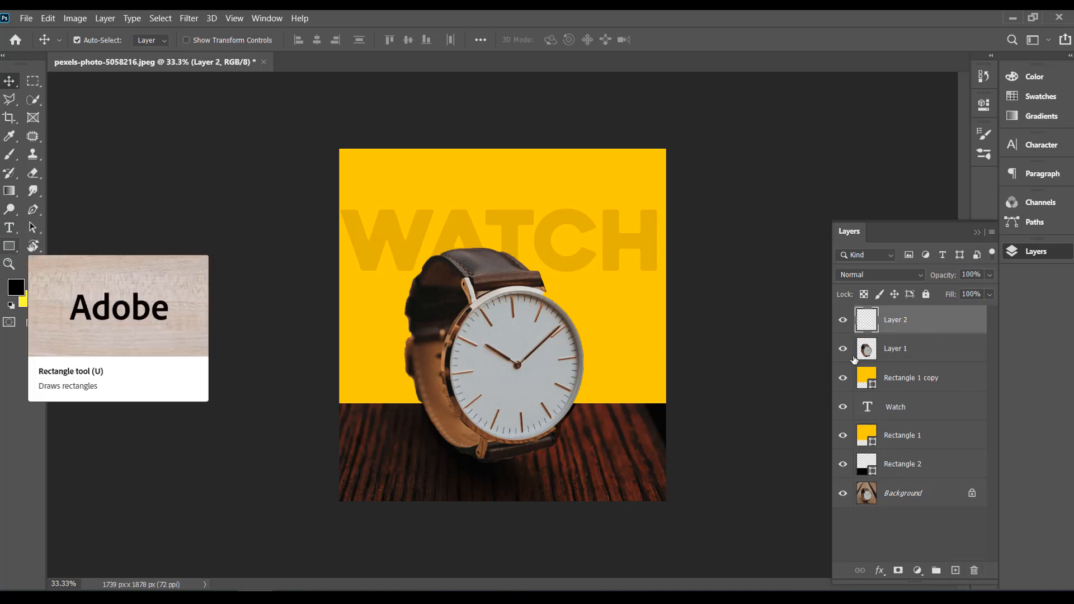
left_click(896, 349)
left_click(85, 20)
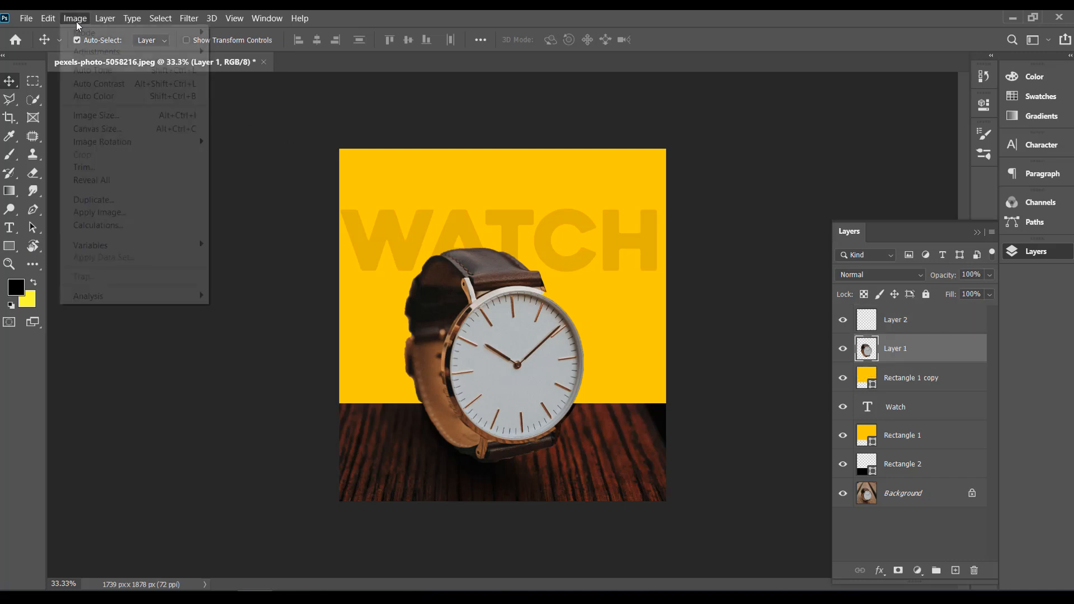
mouse_move(204, 54)
left_click(261, 51)
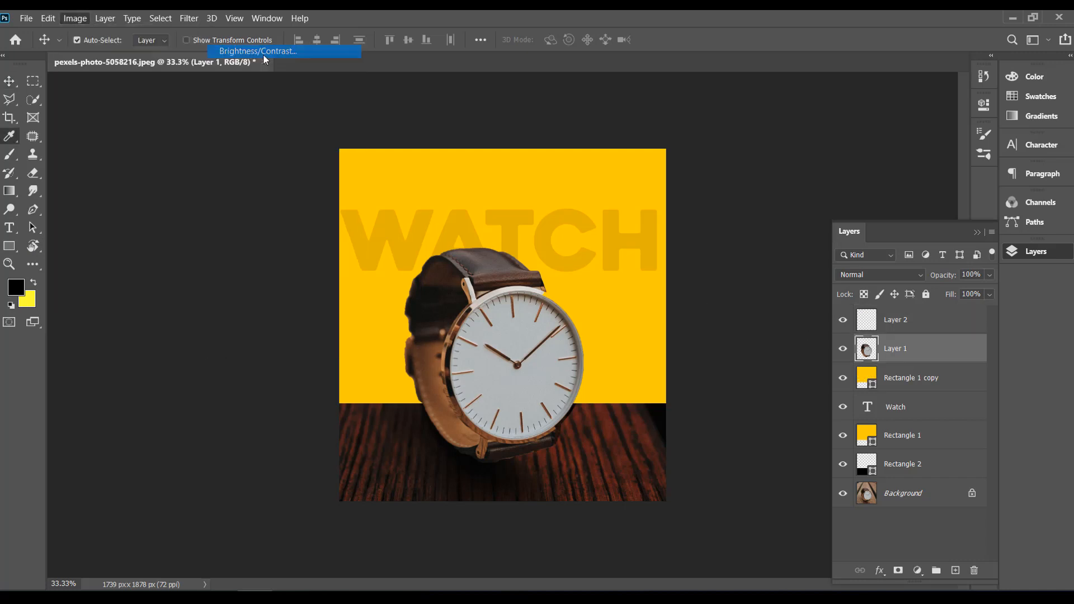
left_click_drag(769, 176, 804, 178)
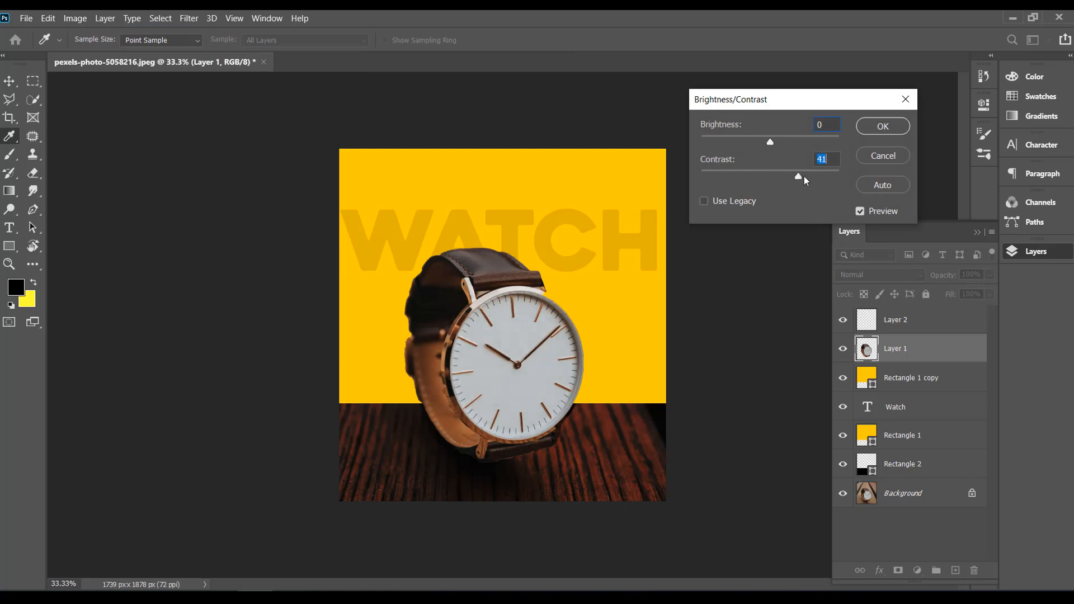
left_click_drag(770, 142, 797, 145)
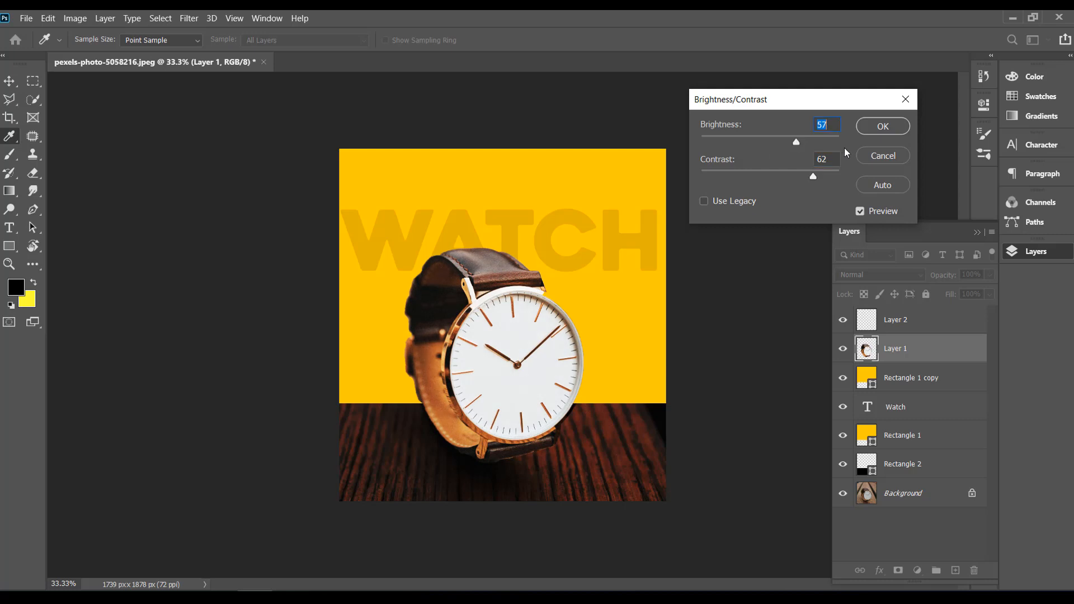
left_click(884, 128)
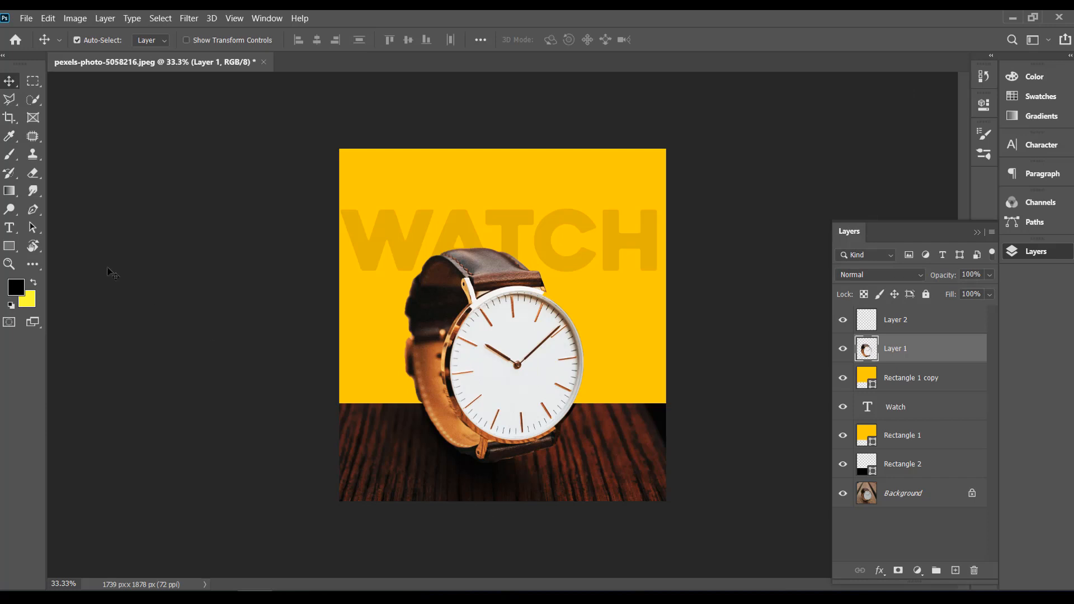
Step: Place a 14.7 pt Heavitas Lorem Ipsum placeholder text on the lower-left wood base and color it white (ffffff)
left_click(9, 227)
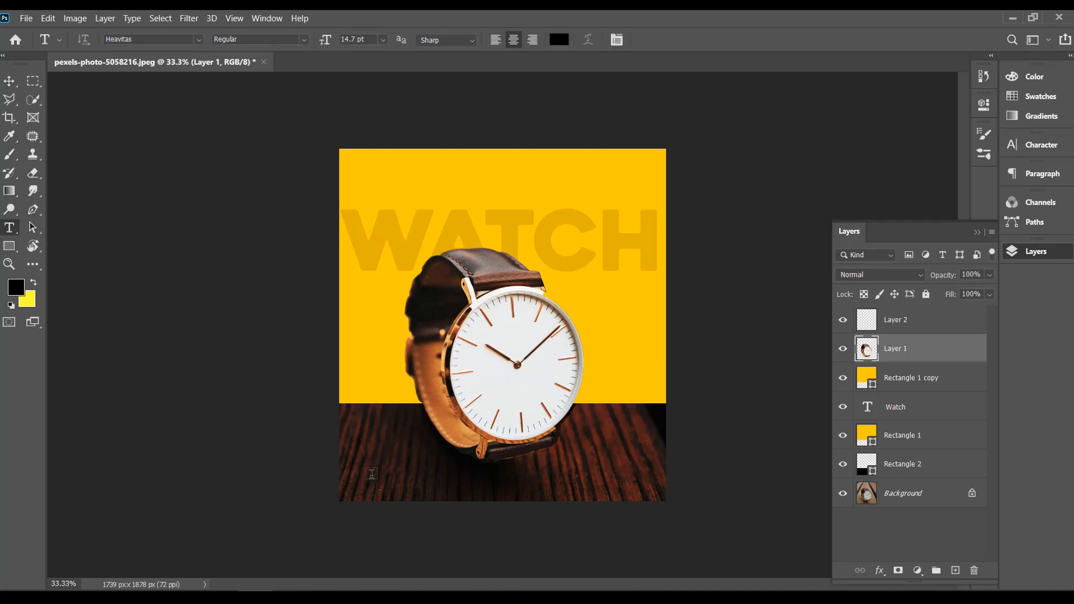
left_click(370, 475)
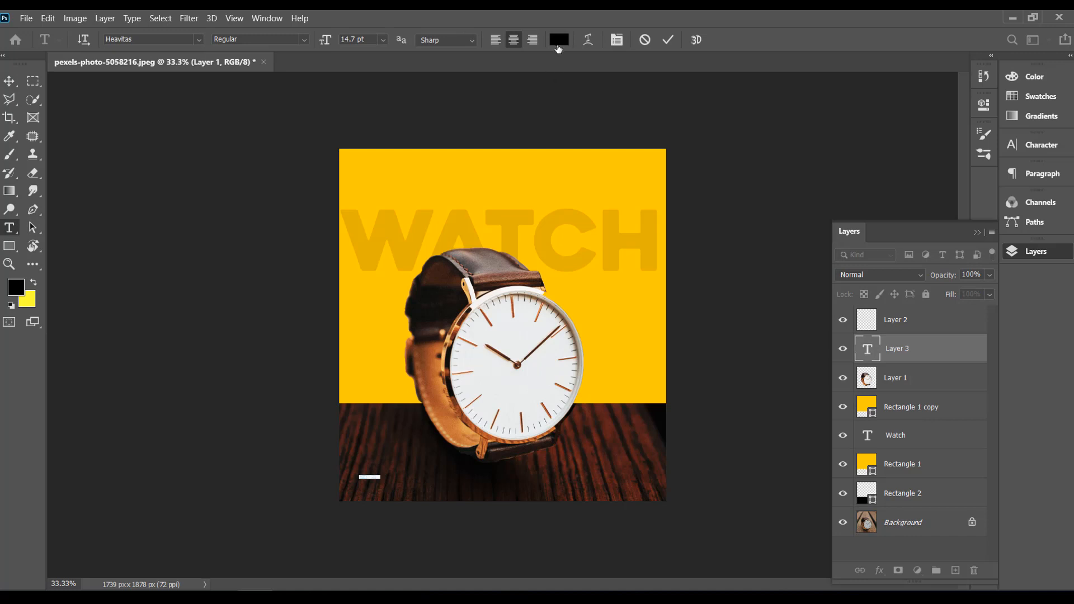
left_click(558, 40)
left_click(705, 255)
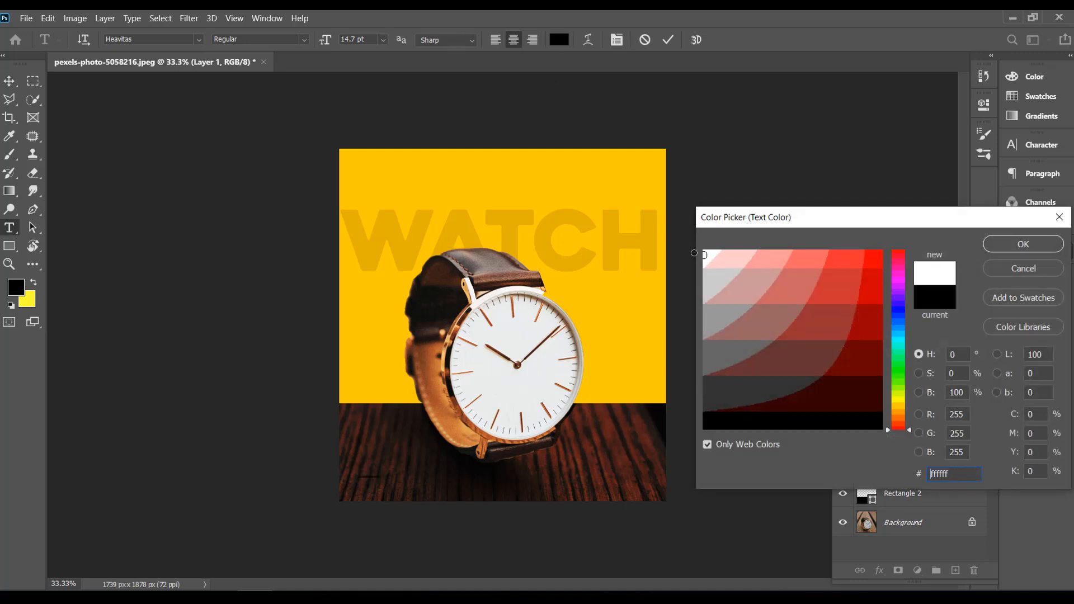
left_click(1023, 243)
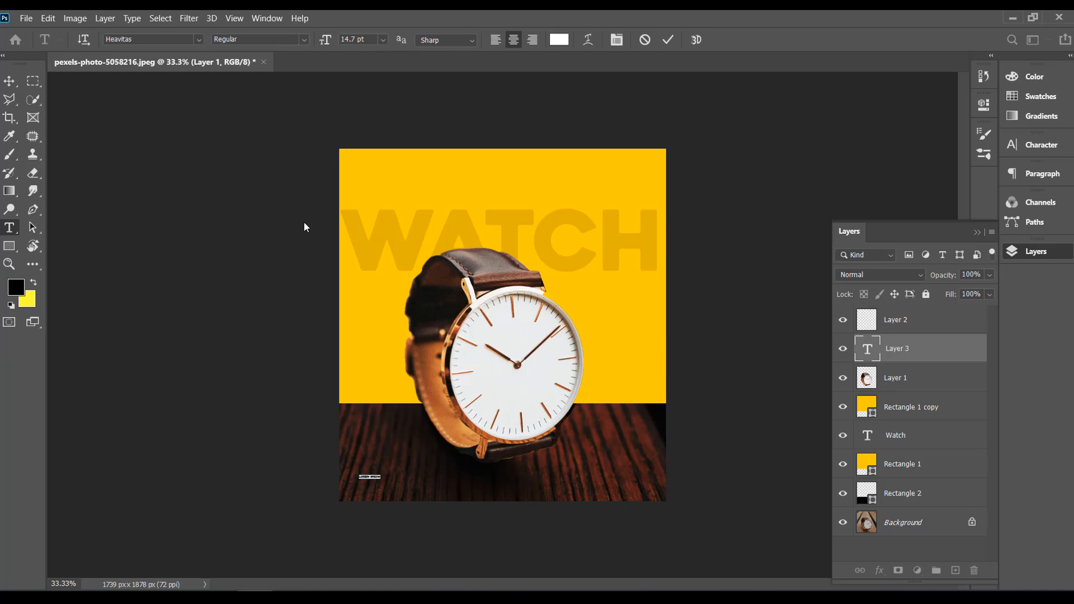
key("ctrl+t")
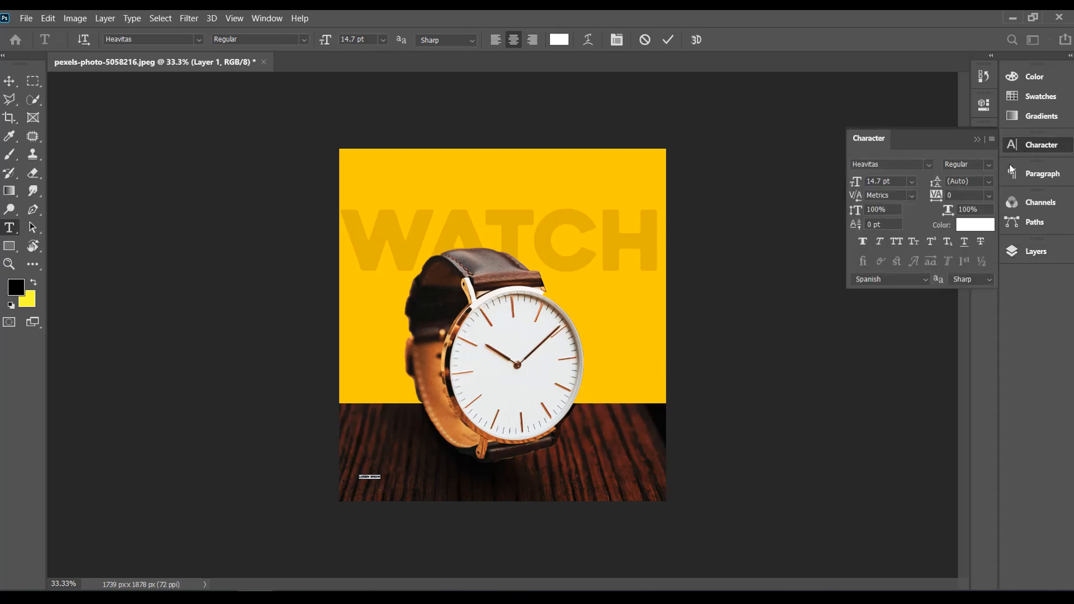
left_click(1037, 147)
left_click(1036, 253)
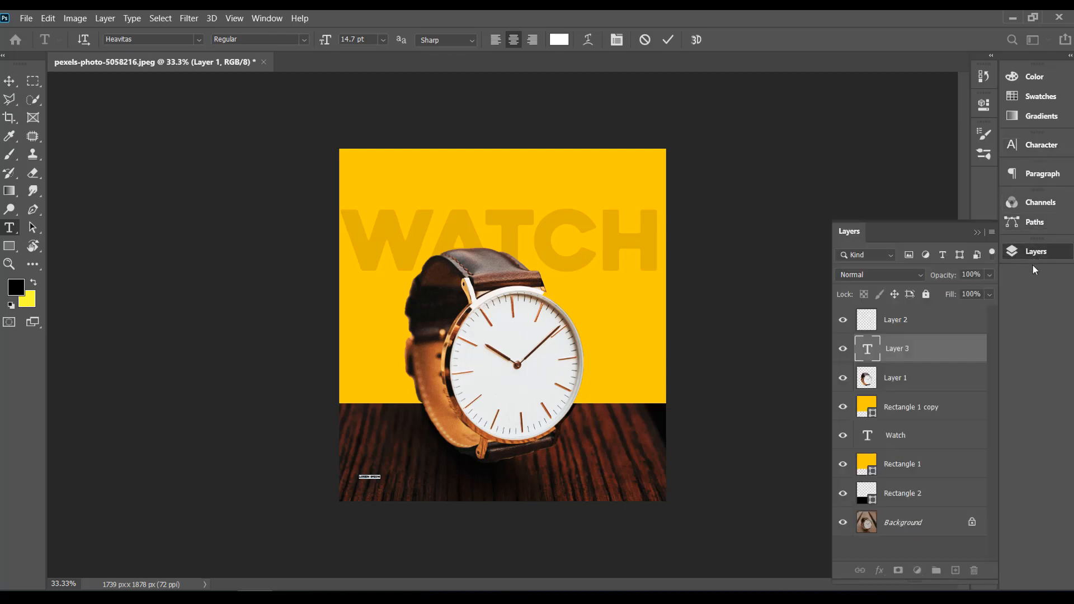
Step: Commit the small Lorem Ipsum text on the wood base, keep it visible, and scale it up to about 610%
left_click(841, 350)
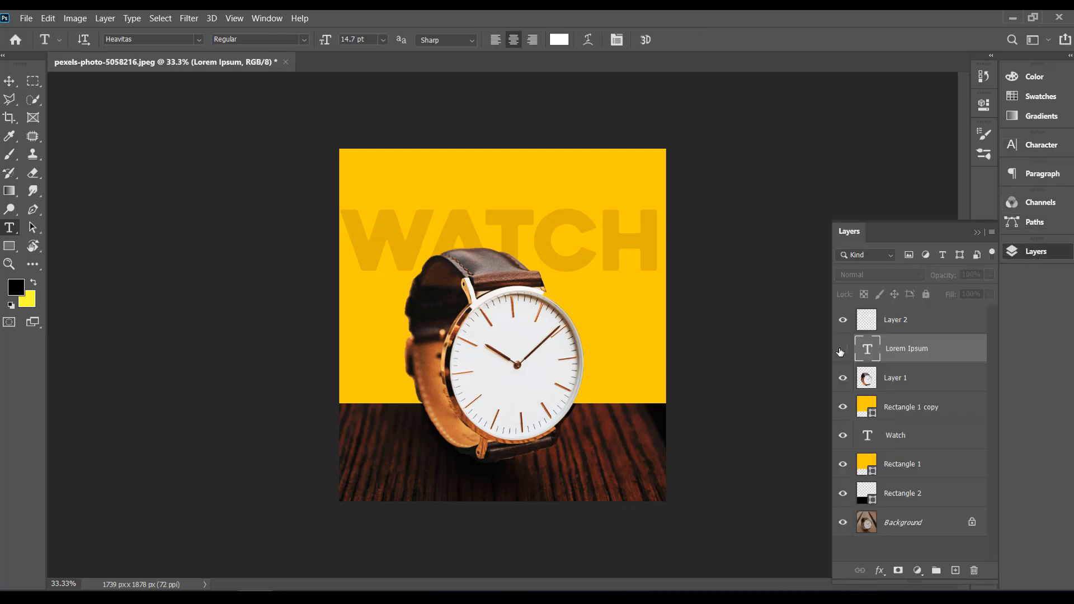
left_click(841, 349)
left_click(842, 321)
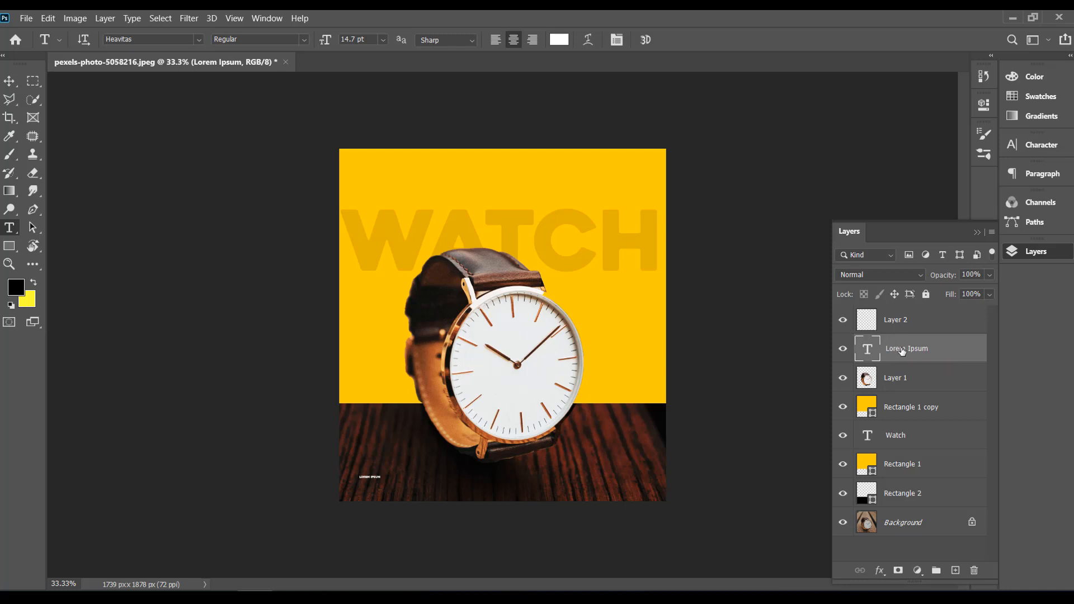
key("ctrl+t")
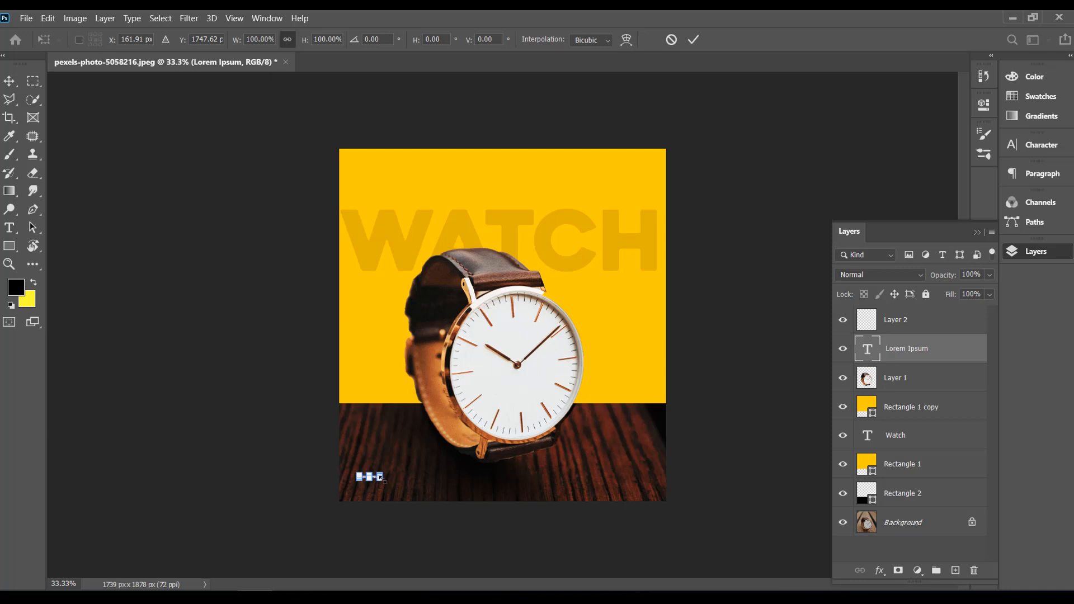
left_click_drag(382, 477, 487, 494)
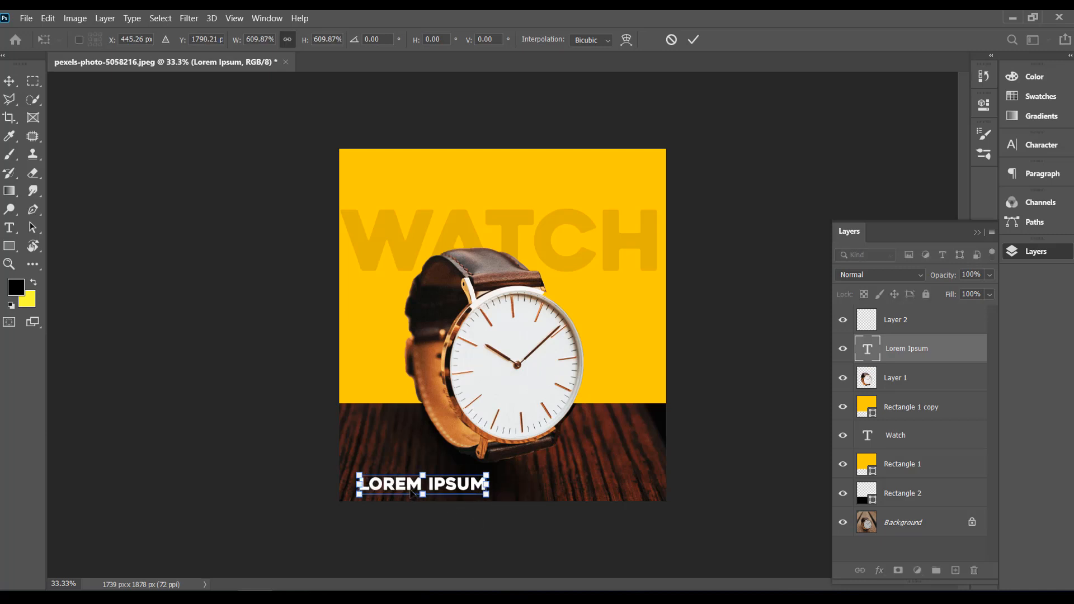
key("Return")
Step: Replace the Lorem Ipsum text on the wood base with LOGO HERE, broken onto two lines, and commit it
left_click_drag(483, 484, 327, 485)
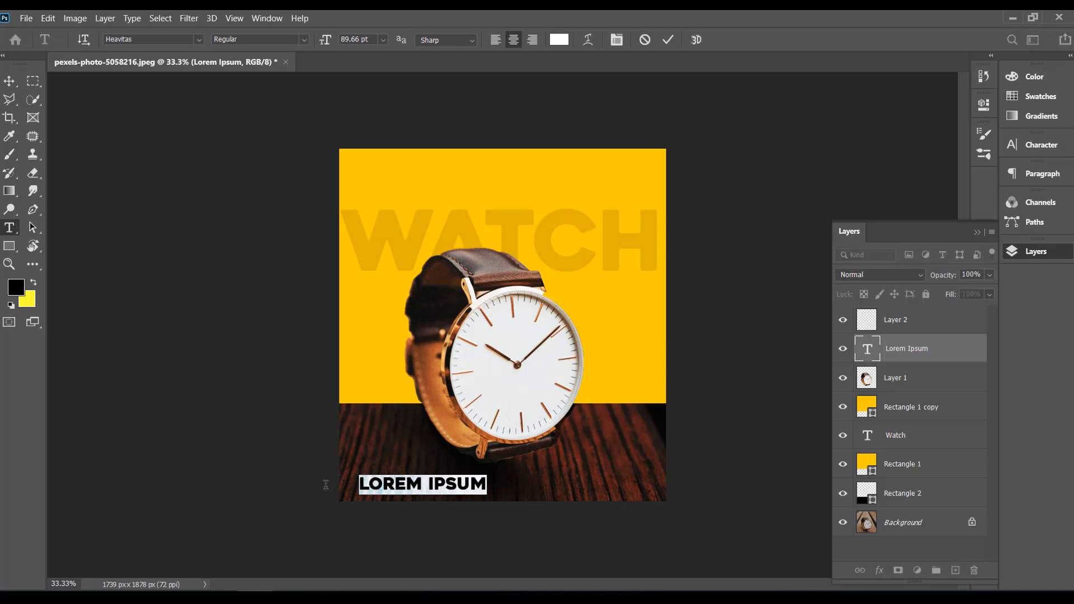
type("LO")
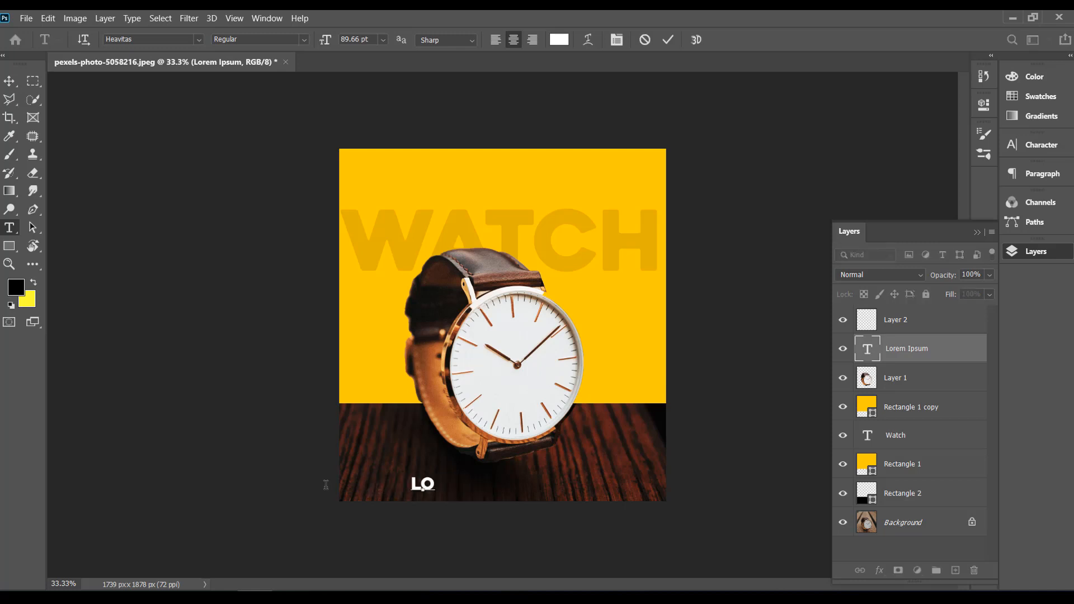
type("GO ")
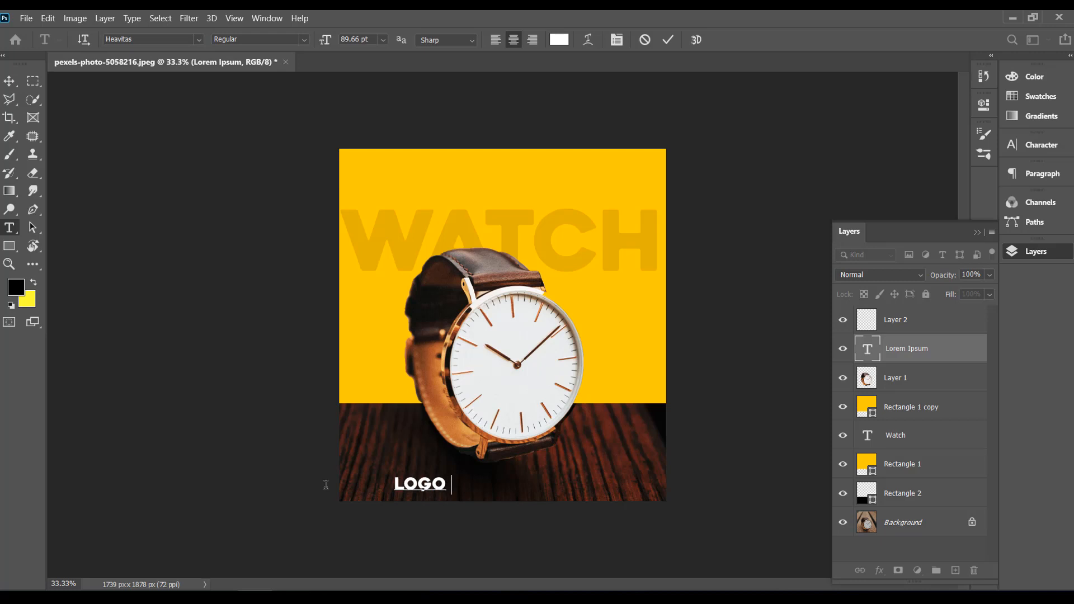
type("HERE")
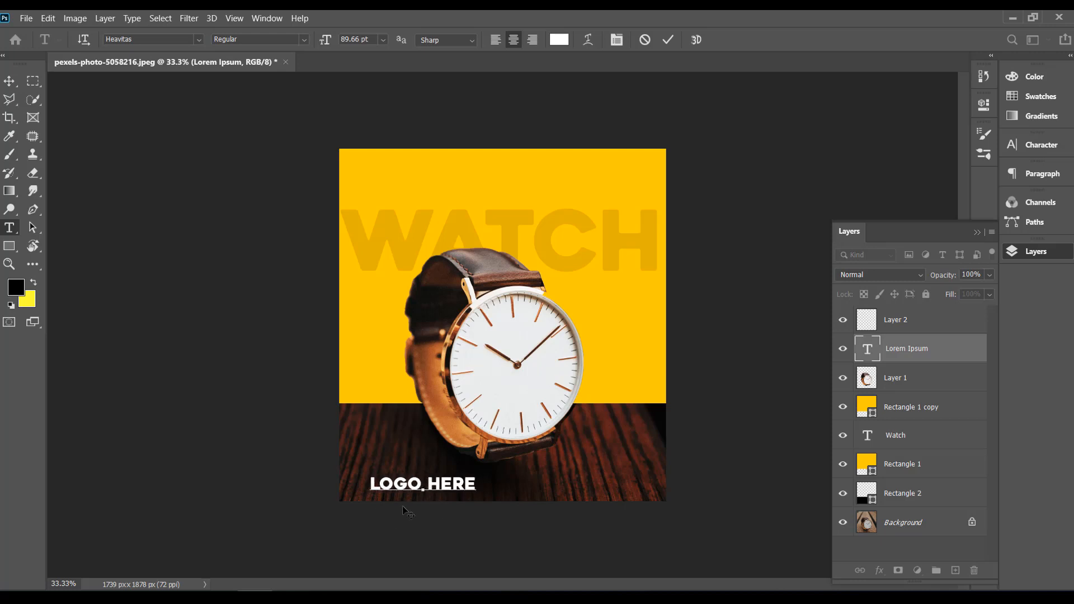
key("Left")
key("Left")
key("Left")
key("Left")
key("BackSpace")
key("Return")
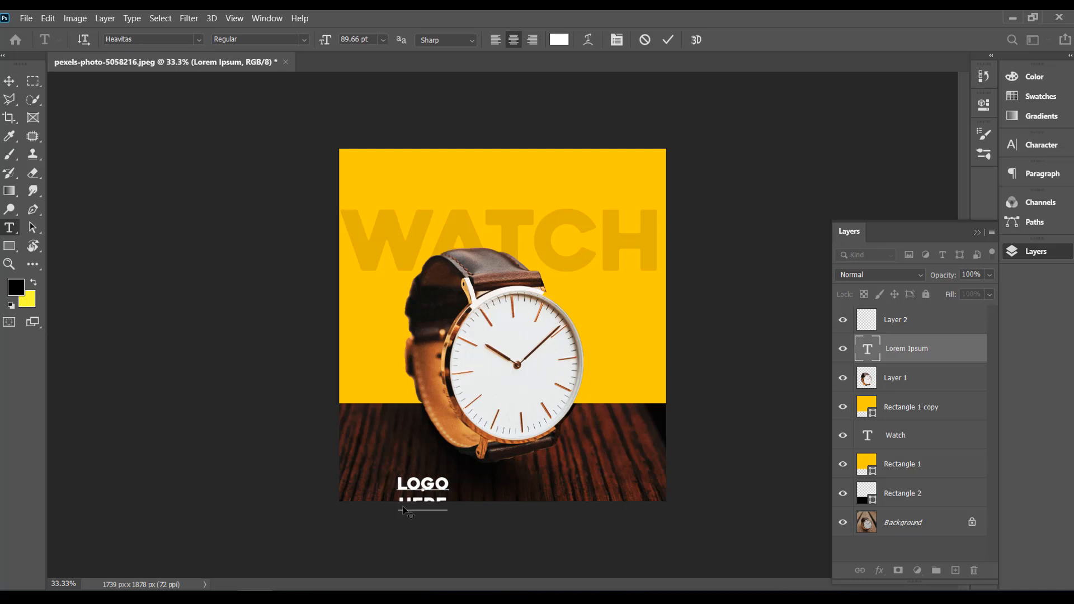
key("ctrl+Return")
Step: Move the LOGO HERE text about 229 px left and 108 px up so both lines fit on the lower-left wood base
key("v")
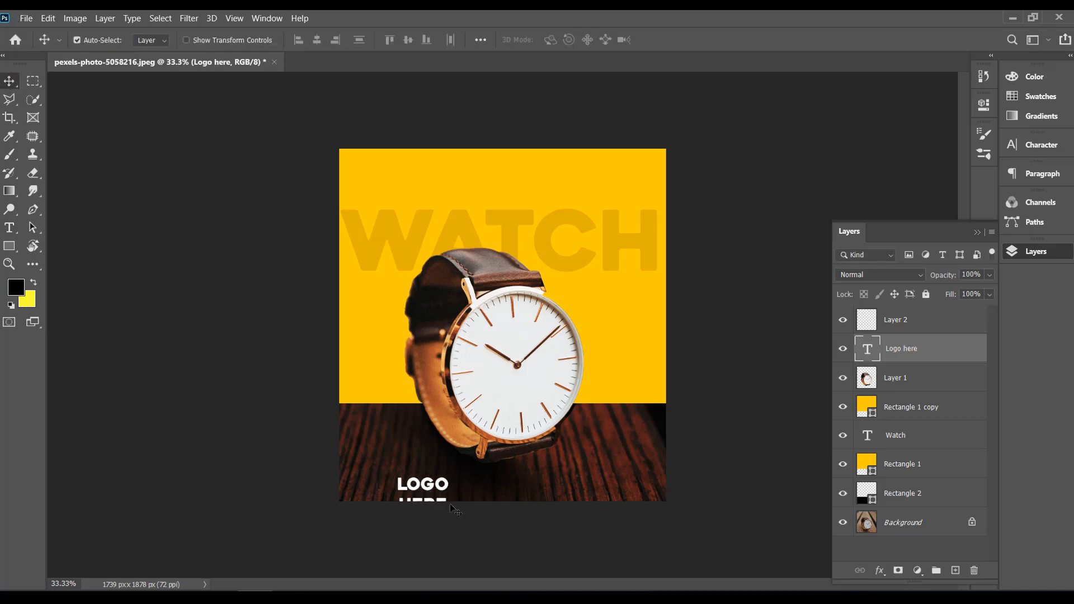
left_click_drag(427, 485, 384, 465)
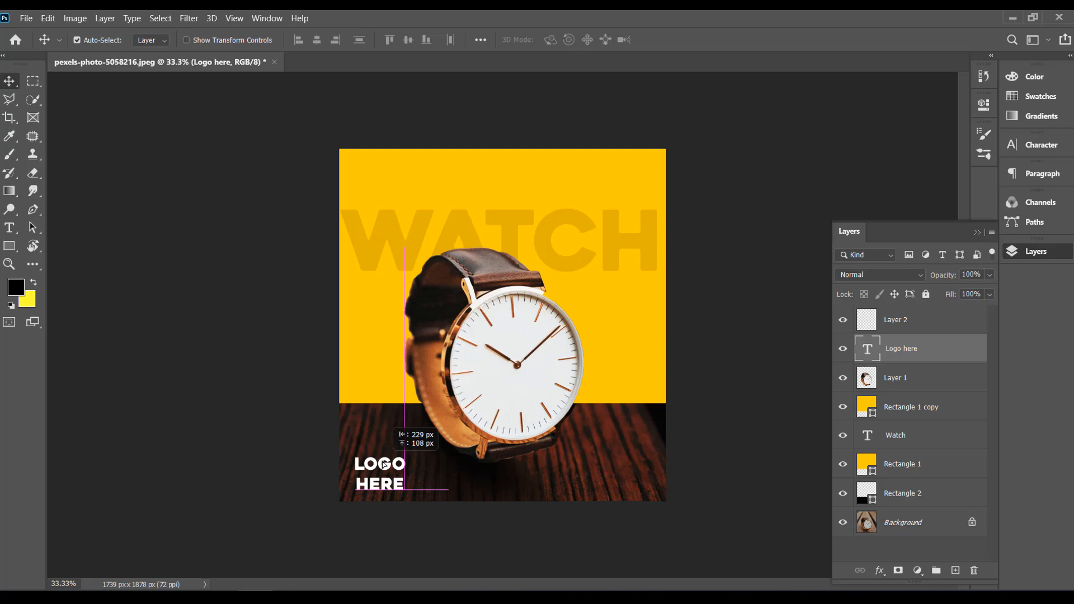
left_click_drag(383, 465, 384, 465)
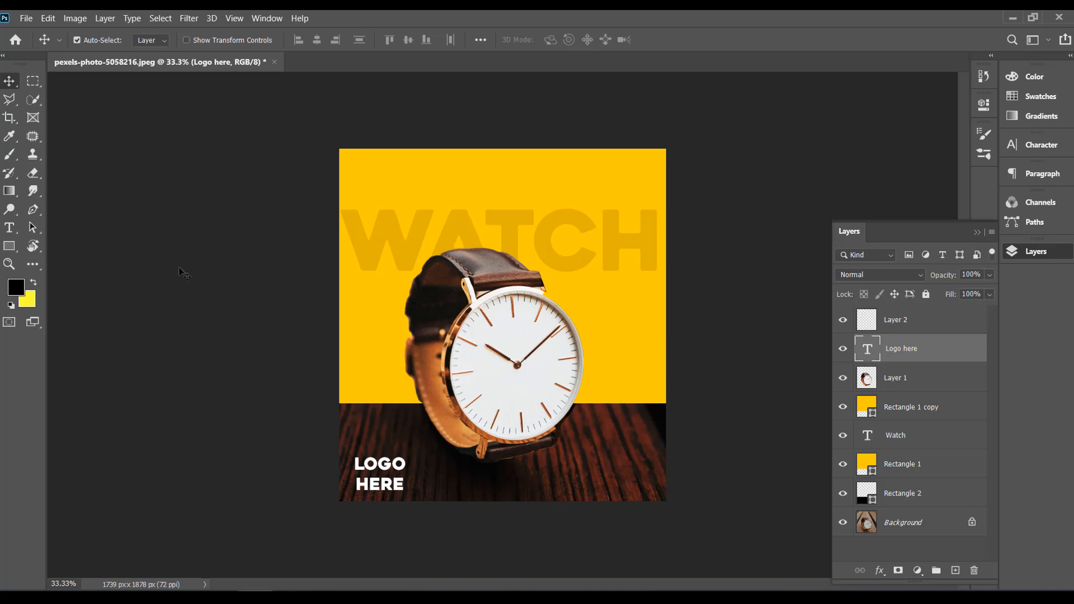
Step: Place a white 14.7 pt Heavitas Lorem Ipsum placeholder text on the yellow background above the W of WATCH
left_click(9, 228)
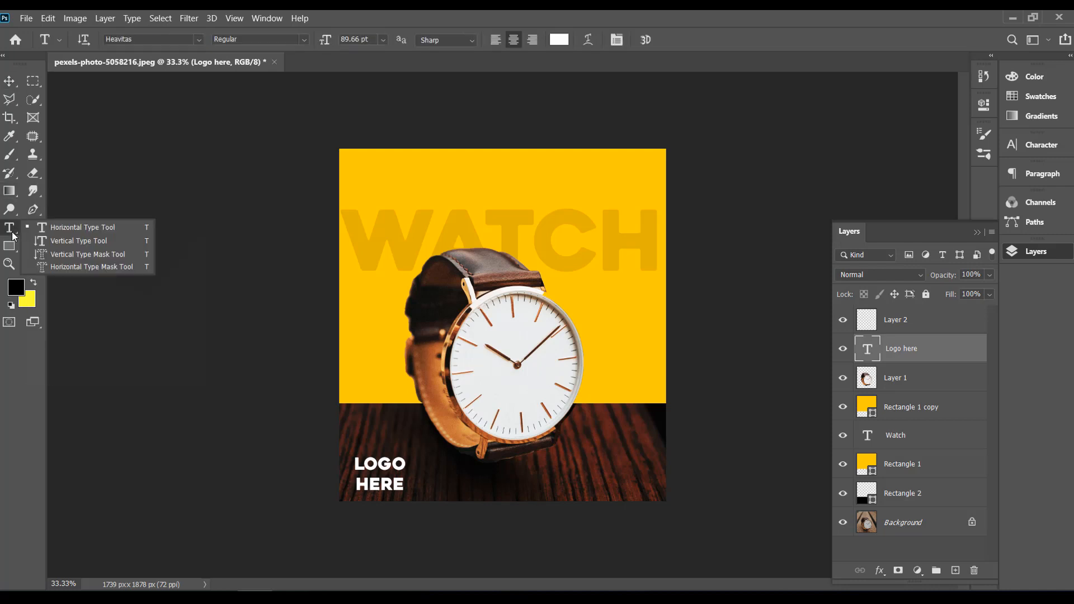
left_click(74, 234)
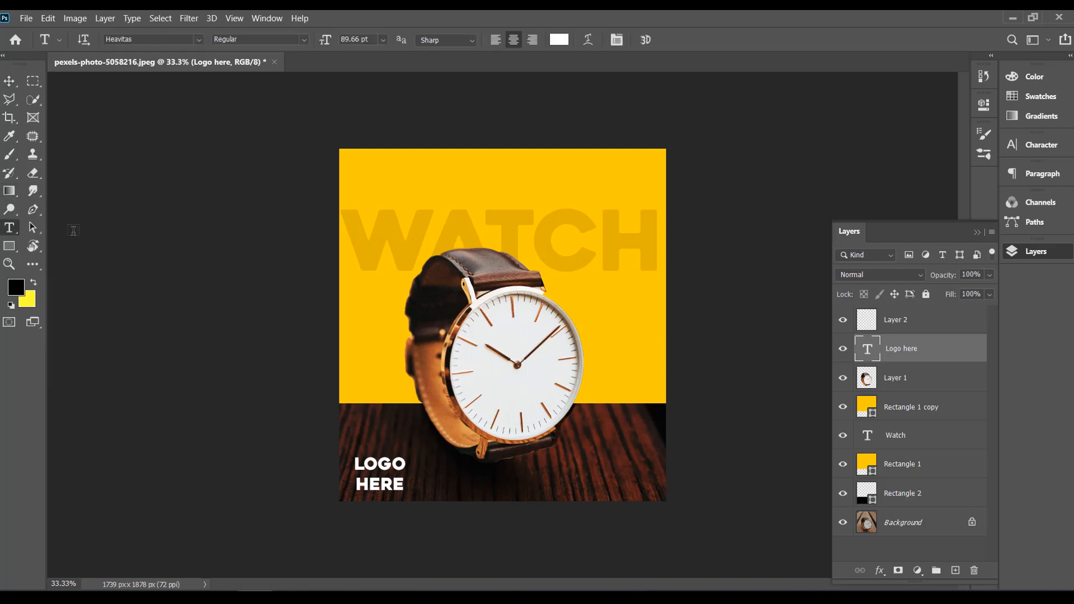
left_click(378, 187)
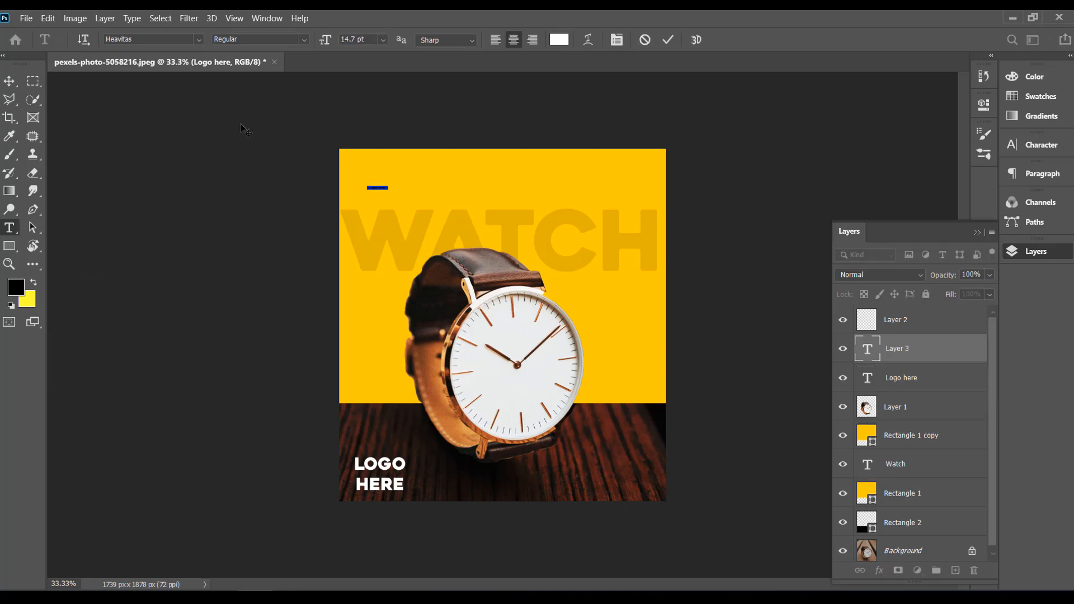
left_click(13, 83)
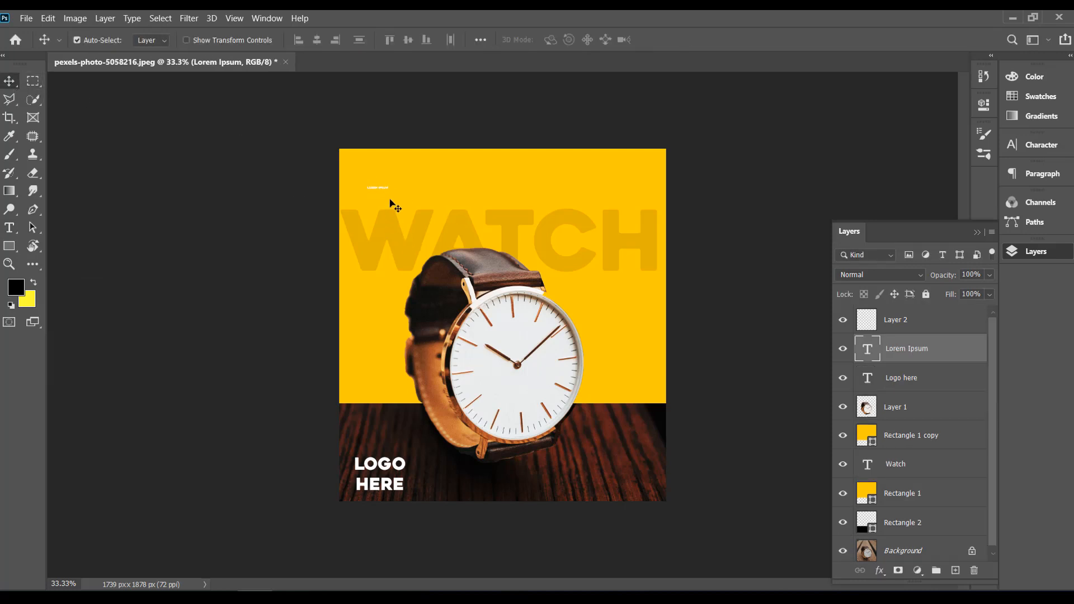
Step: Scale the new Lorem Ipsum text to about 1148% and move it just above WATCH, centered near X 725 px, Y 221 px
key("ctrl+t")
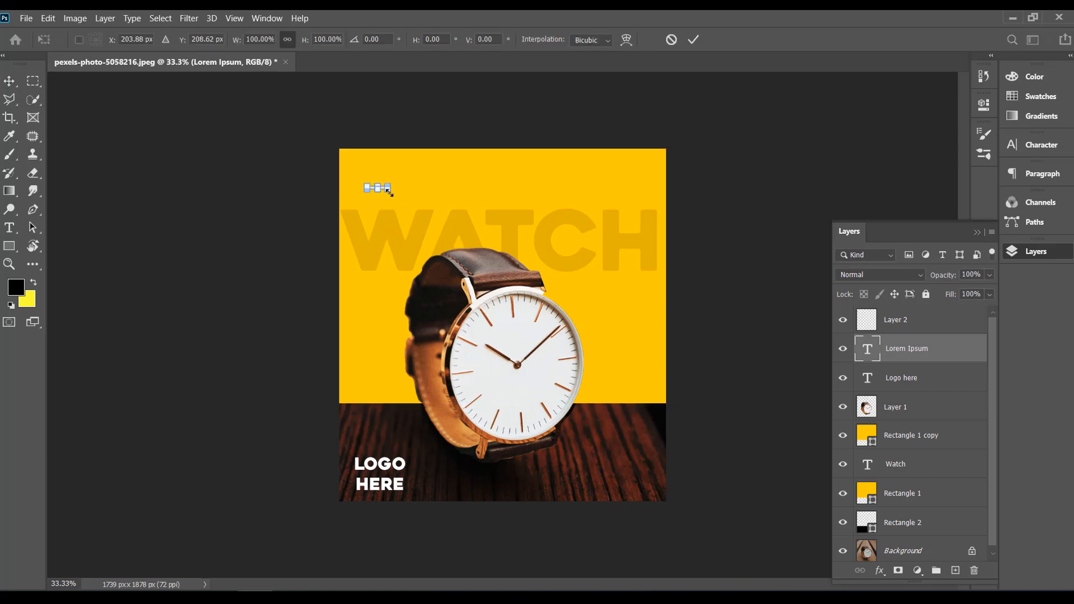
left_click_drag(388, 191, 606, 221)
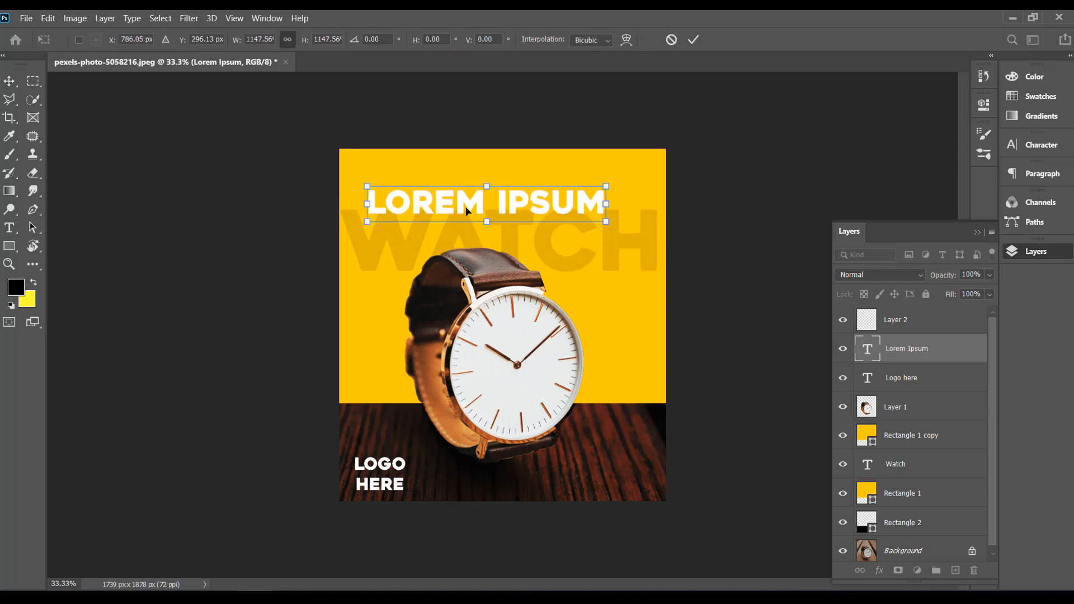
left_click_drag(466, 209, 455, 195)
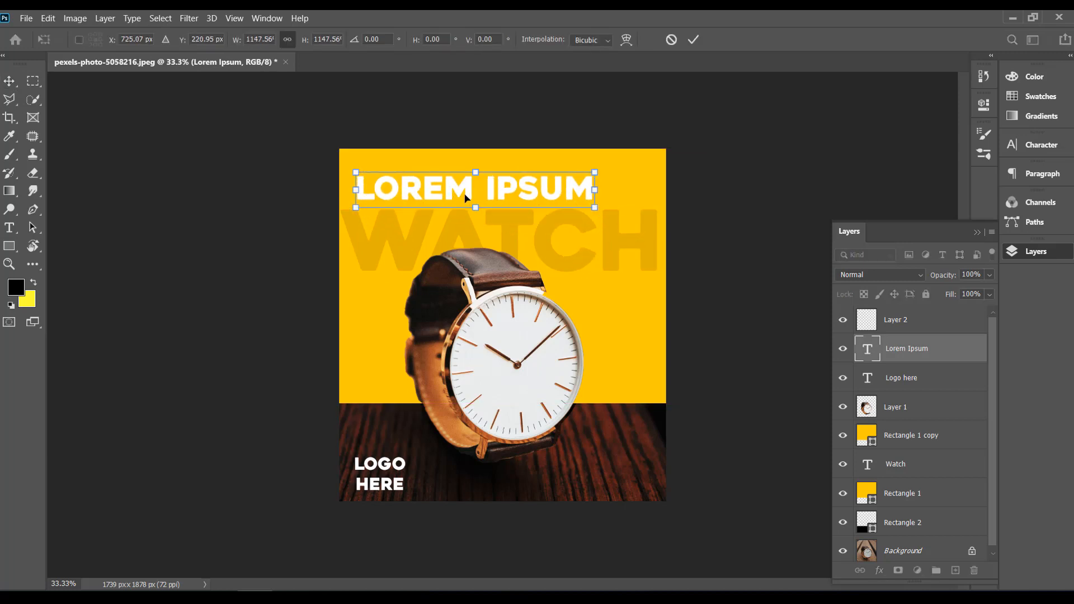
left_click(699, 39)
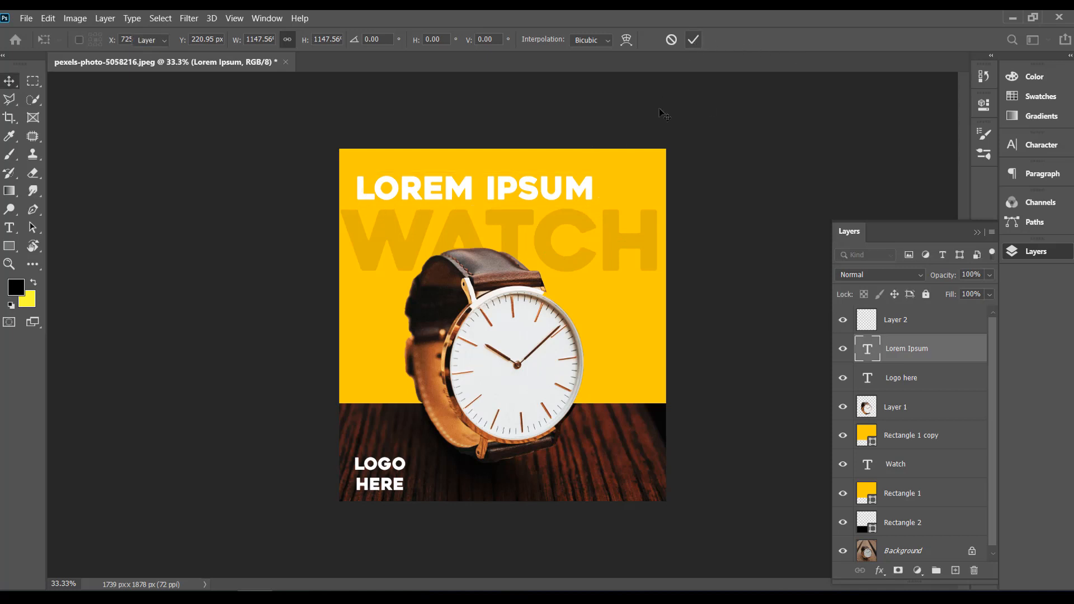
Step: Change the color of the large Lorem Ipsum text above WATCH to black
key("t")
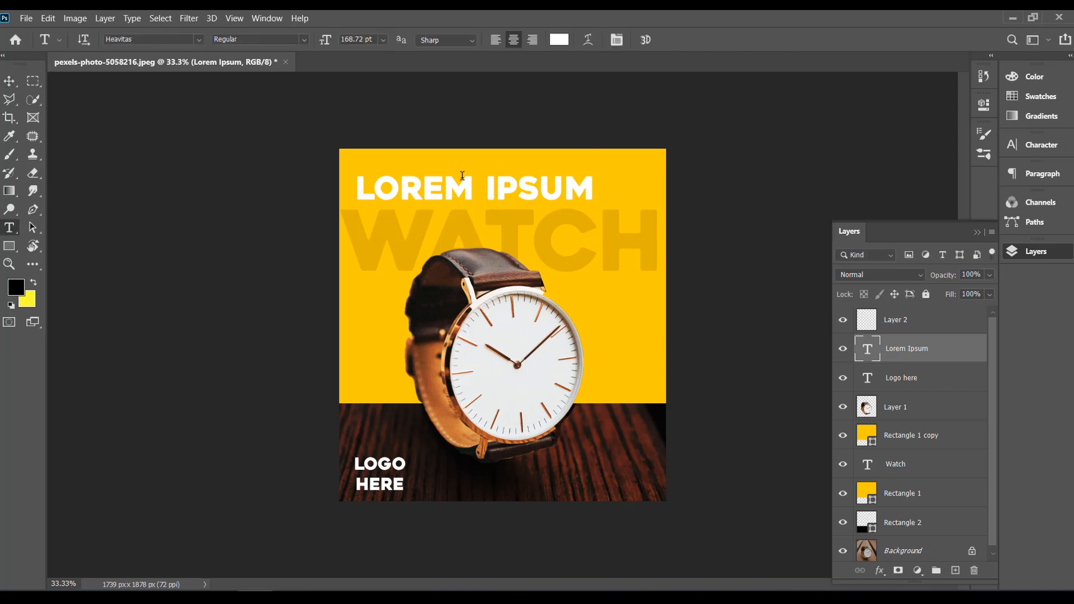
left_click(432, 184)
key("ctrl+a")
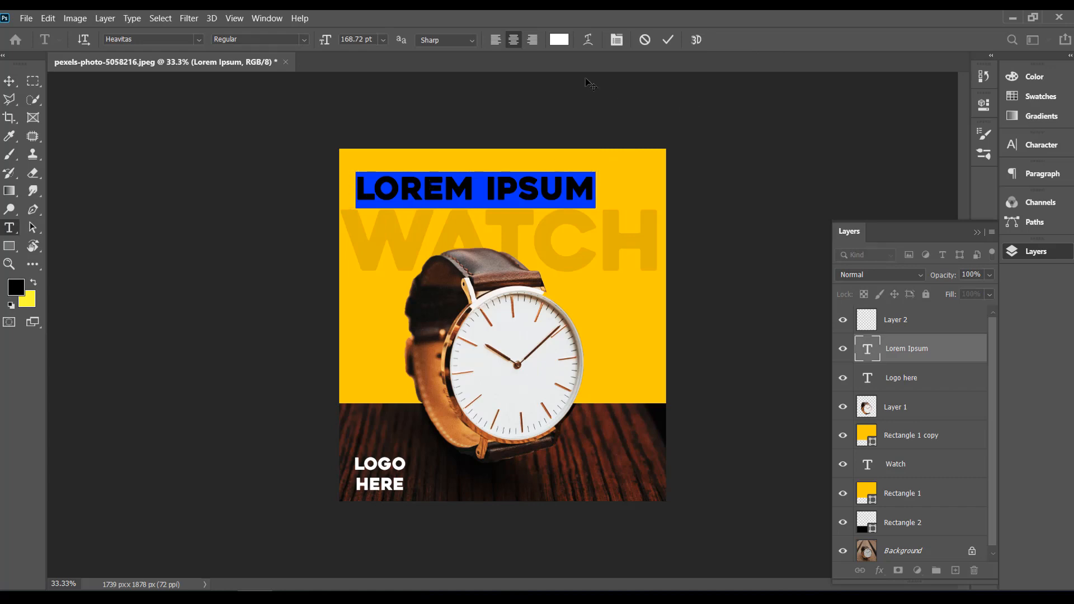
left_click(559, 39)
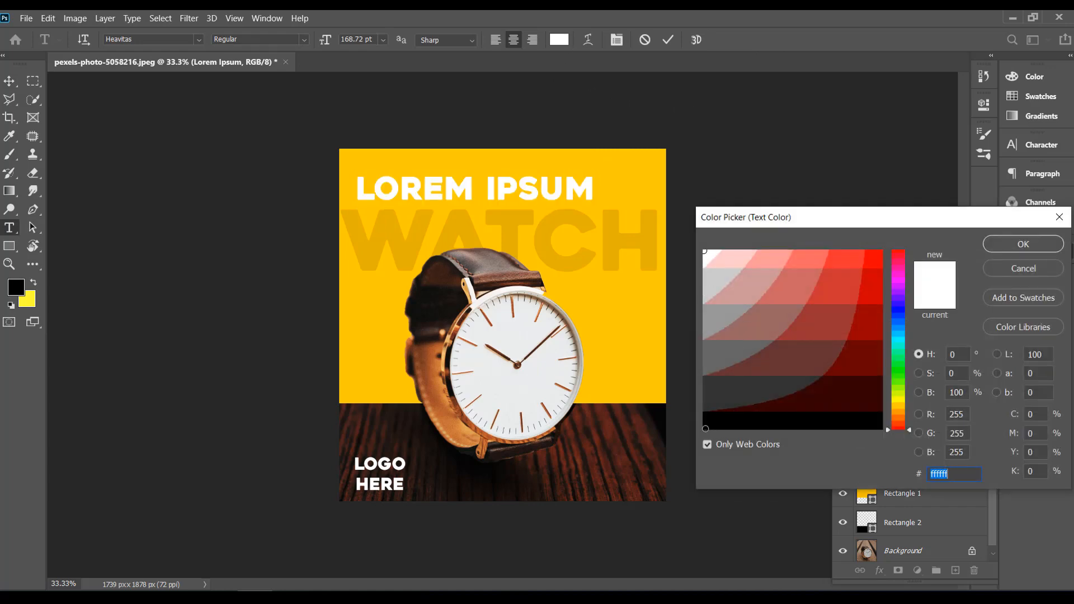
left_click(704, 428)
left_click(1019, 251)
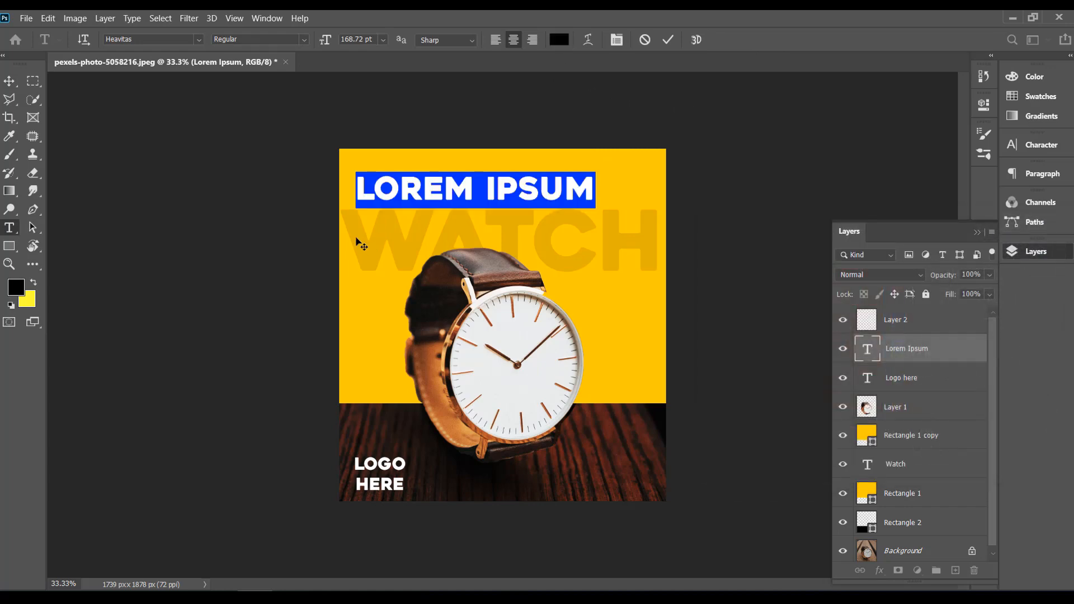
left_click(419, 196)
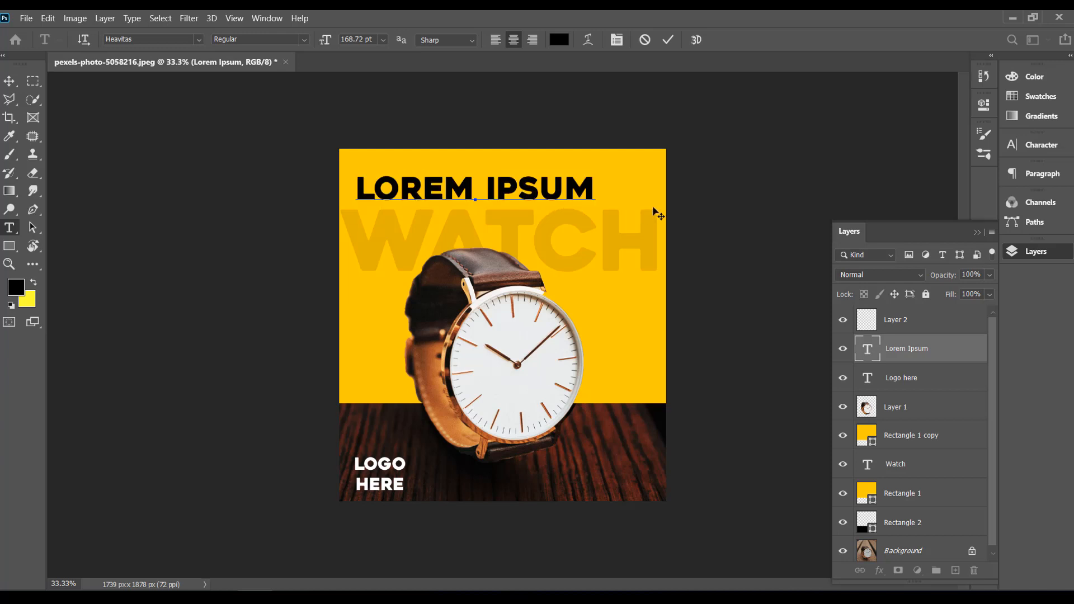
Step: Replace the black Lorem Ipsum headline with GET 30% OFF, leaving no space between the number and the percent sign
left_click(595, 190, "shift")
left_click(350, 193, "shift")
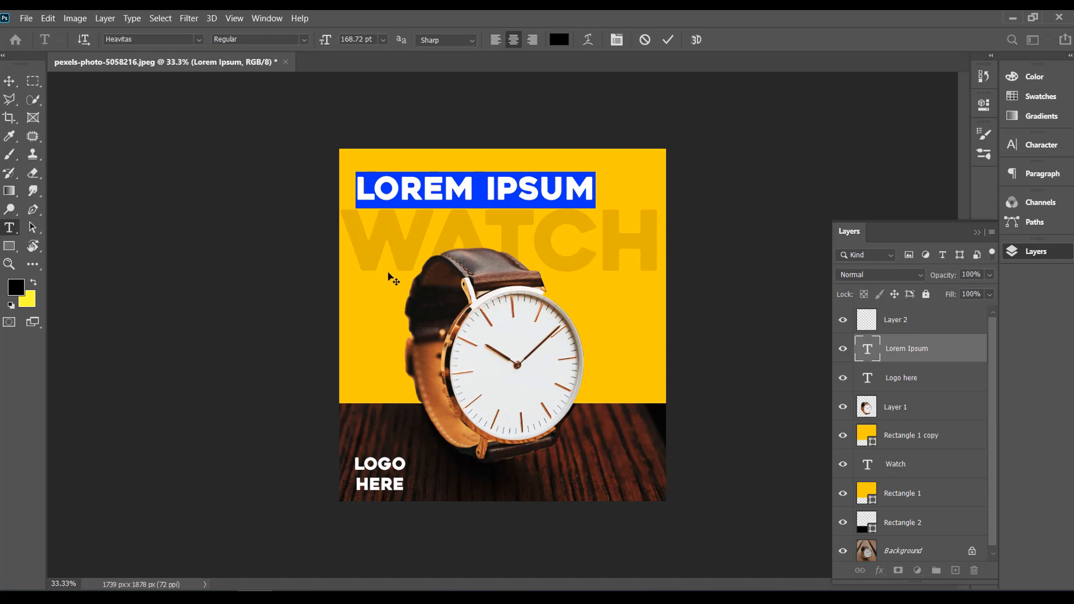
type("GRT")
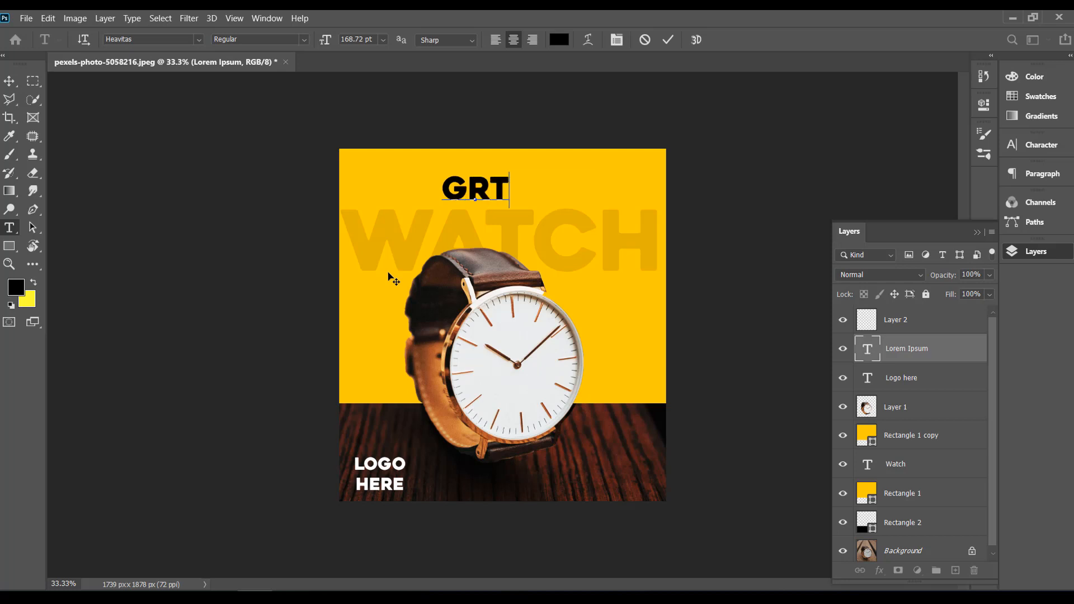
key("BackSpace")
key("BackSpace")
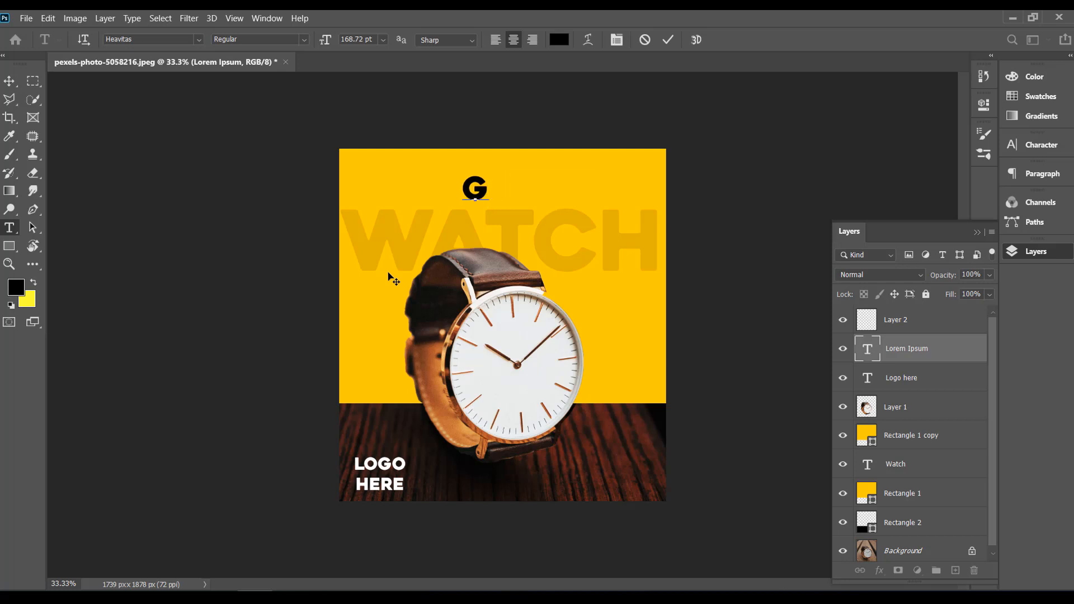
type("ET")
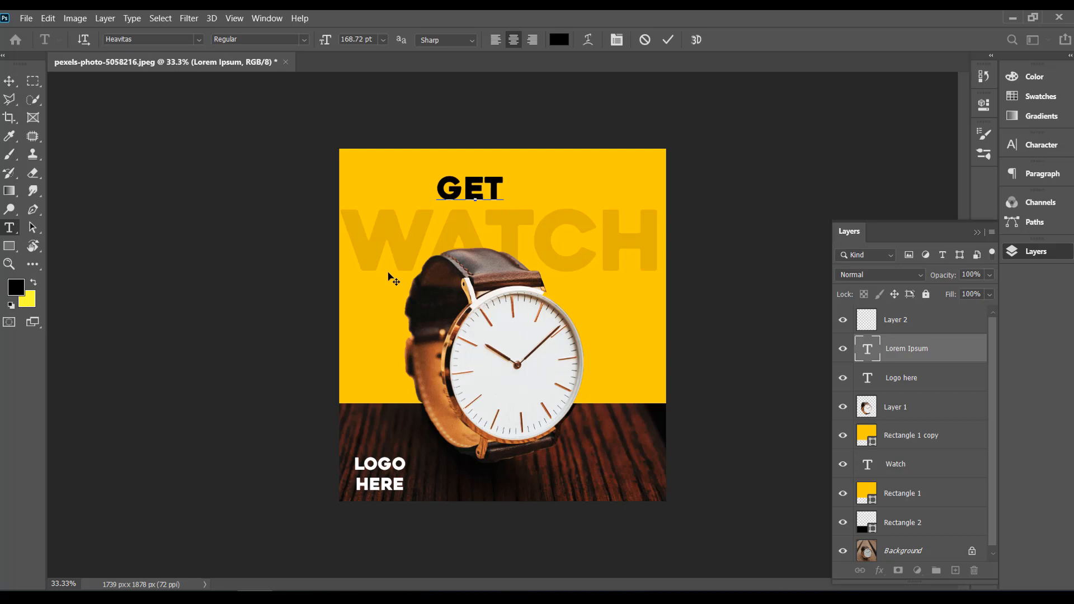
type(" 30")
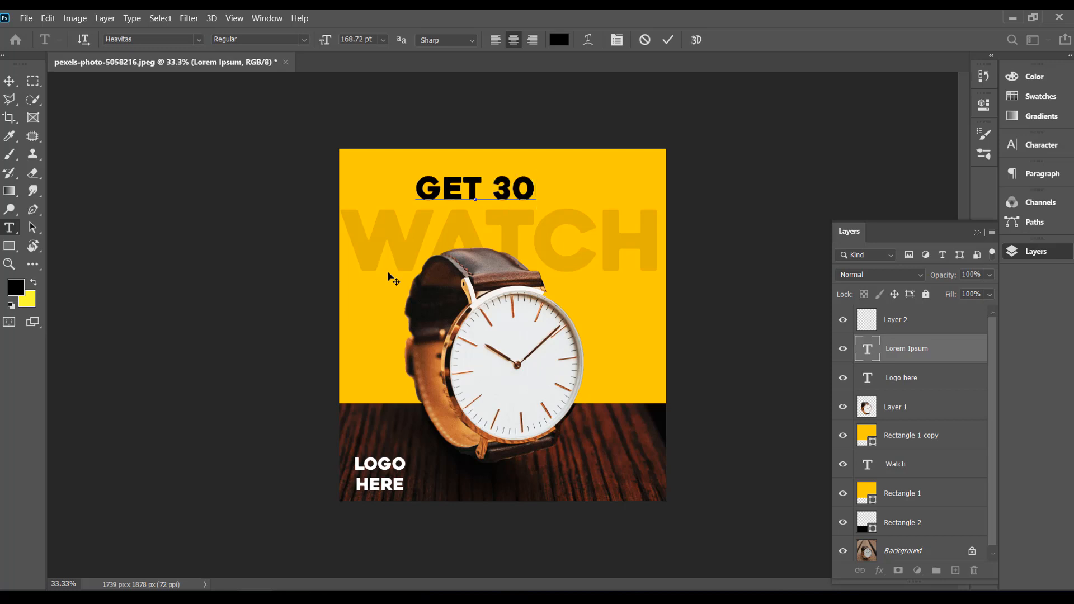
type(" %")
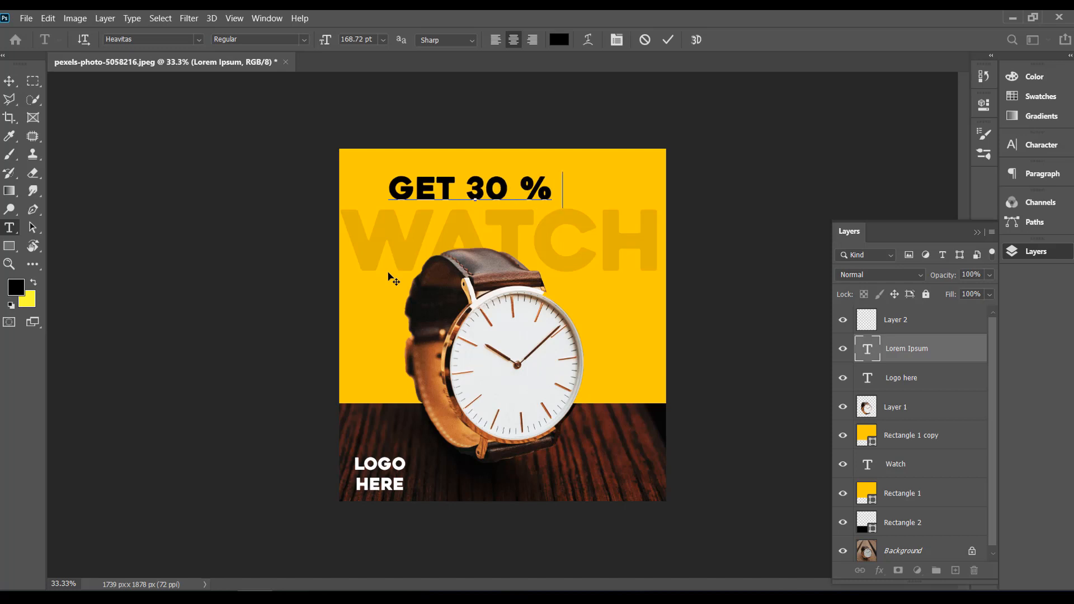
type(" OFF")
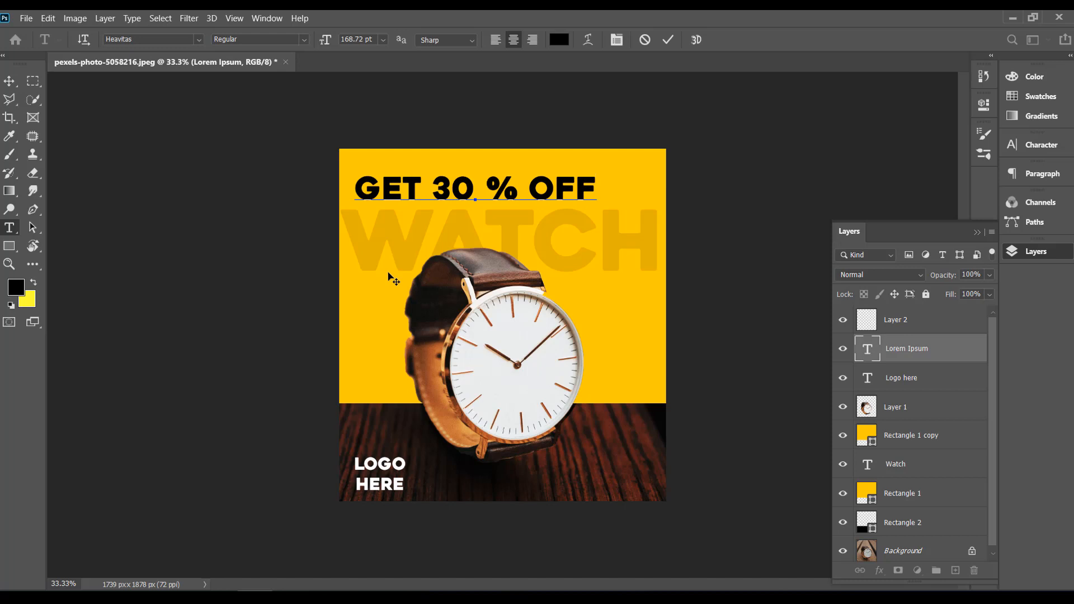
left_click(495, 193)
key("BackSpace")
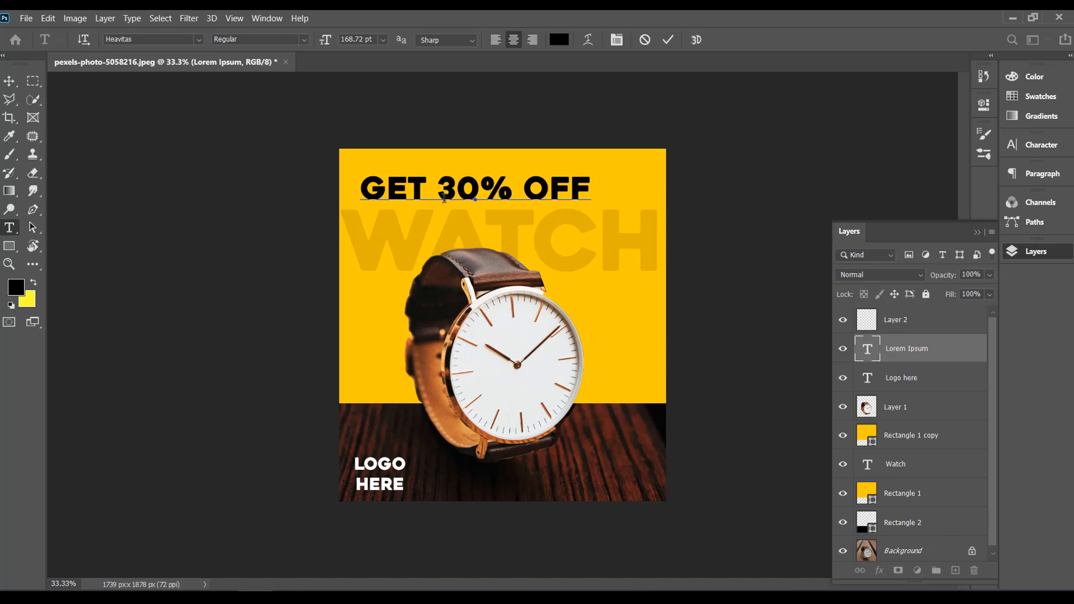
Step: Break the GET 30% OFF headline into three lines, with GET, 30% and OFF each on its own line
left_click(444, 197)
key("BackSpace")
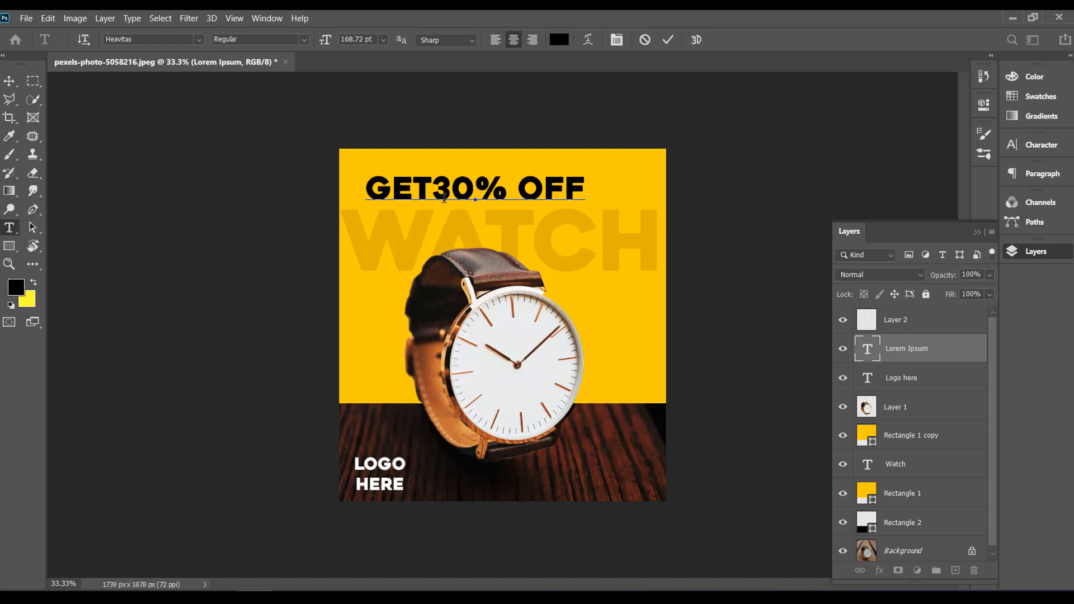
key("Return")
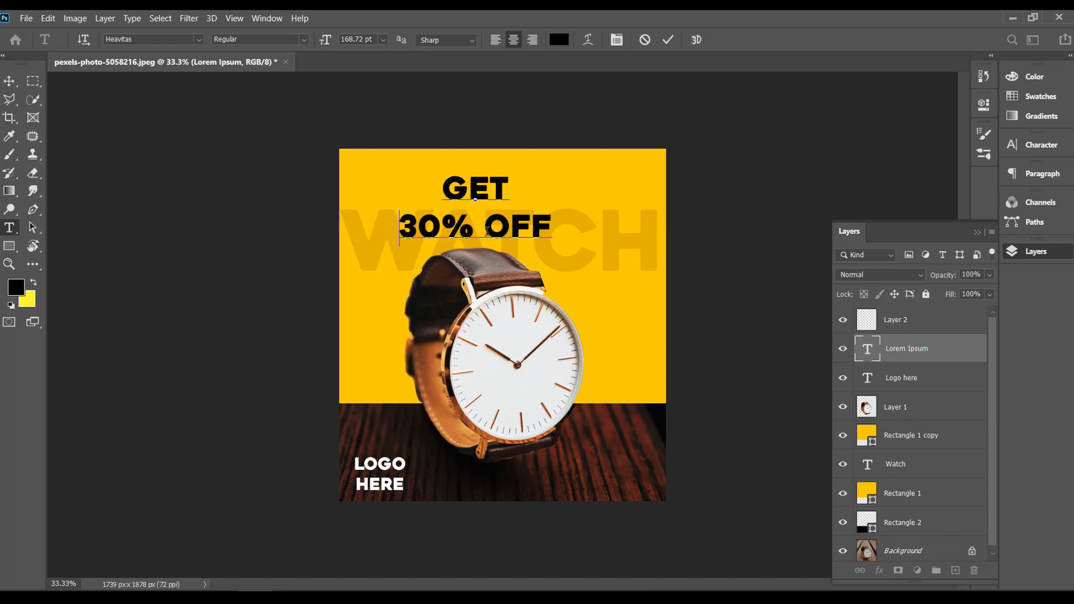
left_click(485, 229)
key("BackSpace")
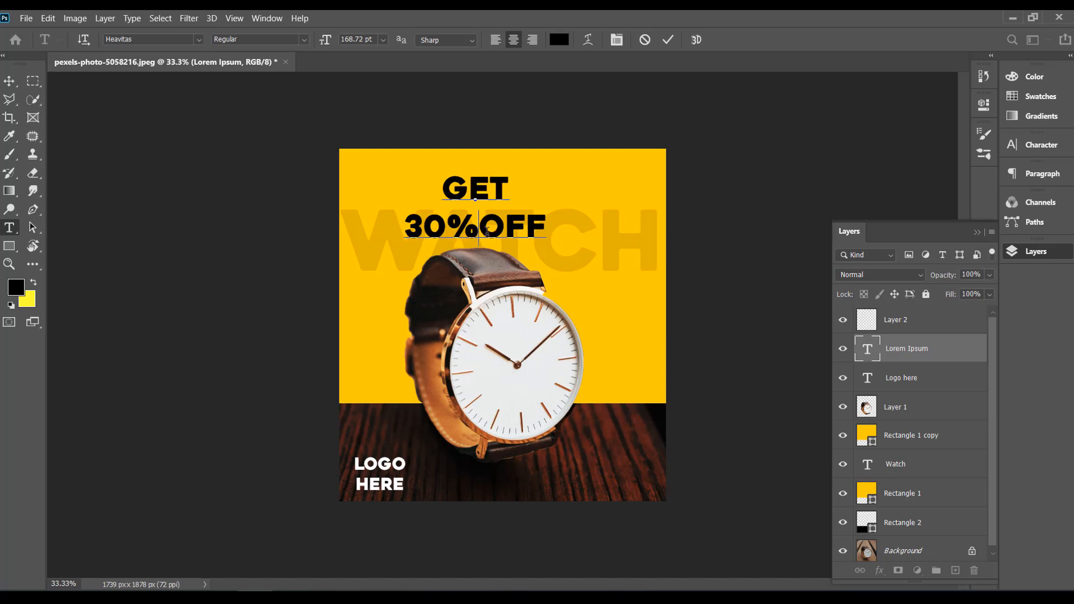
key("Return")
Step: Move the three-line GET 30% OFF headline onto the yellow area right of the watch face, just above the wood base
left_click(9, 80)
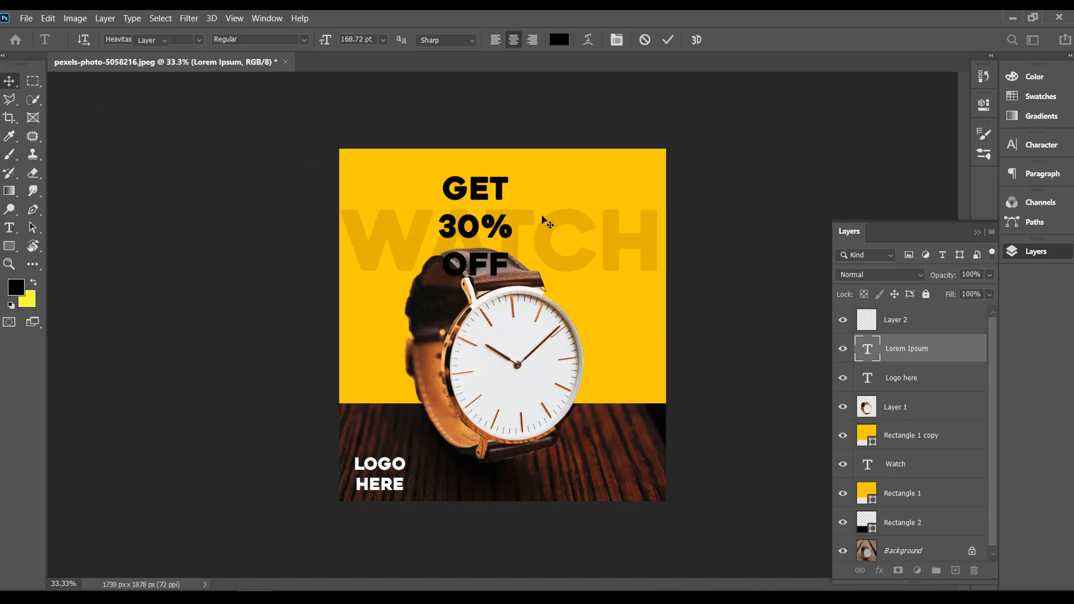
left_click_drag(494, 233, 383, 272)
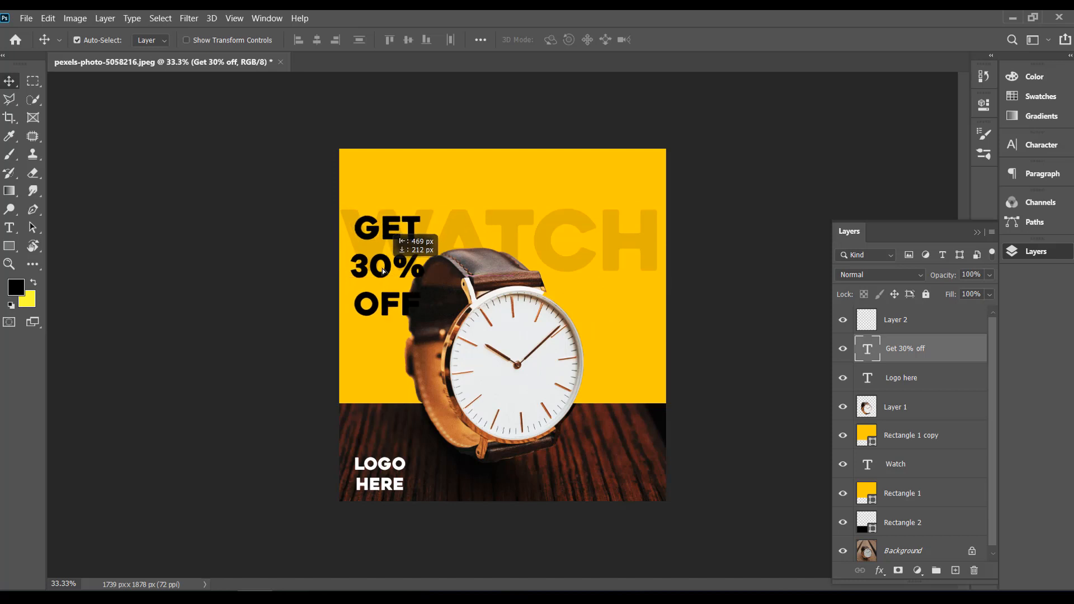
left_click_drag(383, 272, 618, 357)
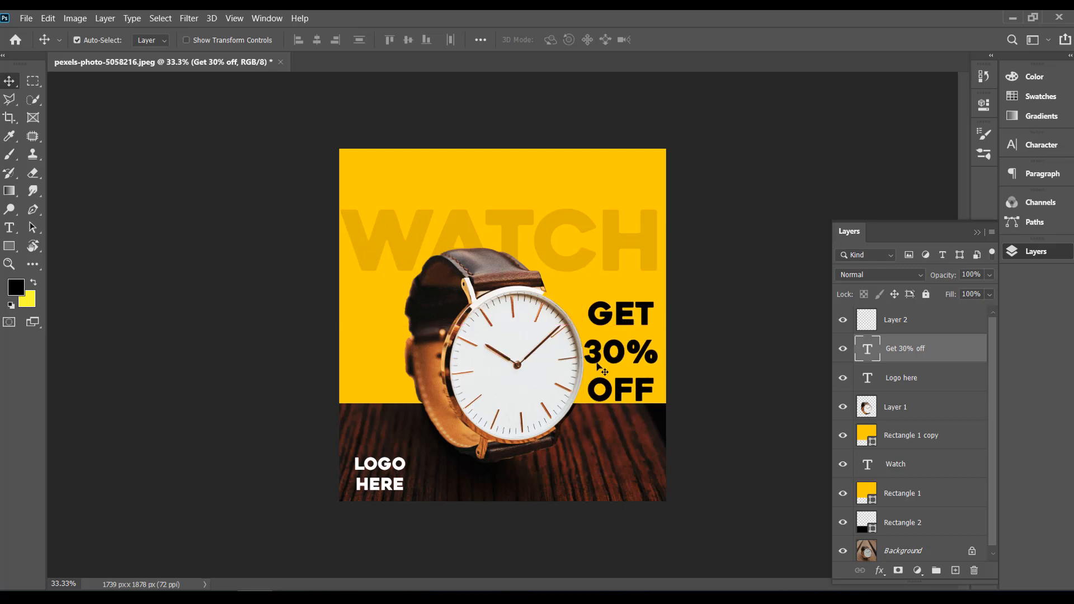
Step: Reduce the font size of the whole GET 30% OFF headline to 101.72 pt
left_click(9, 228)
left_click(621, 350)
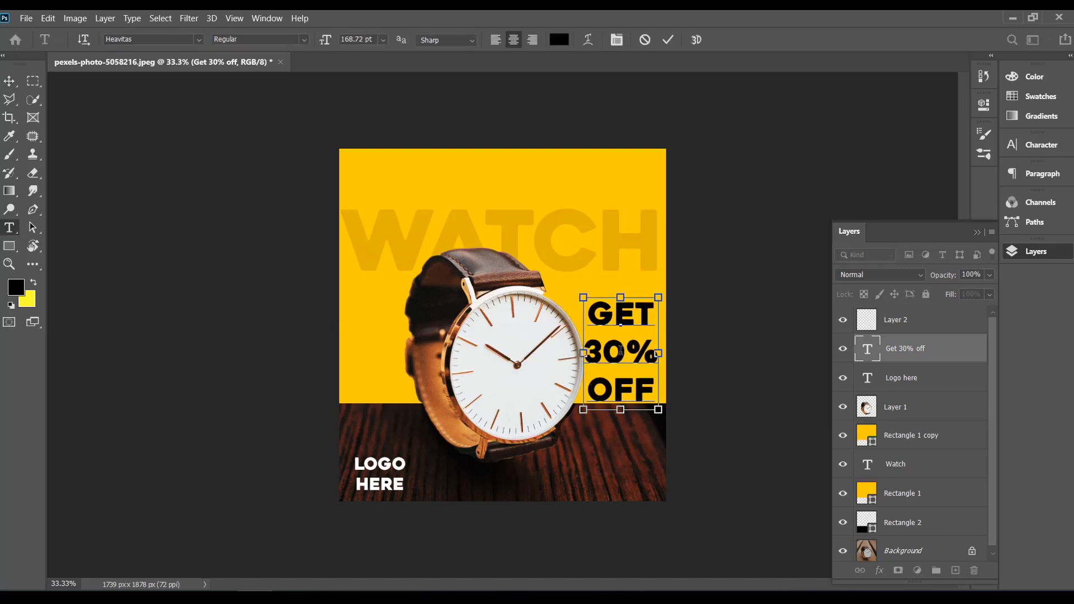
key("ctrl+a")
left_click(383, 40)
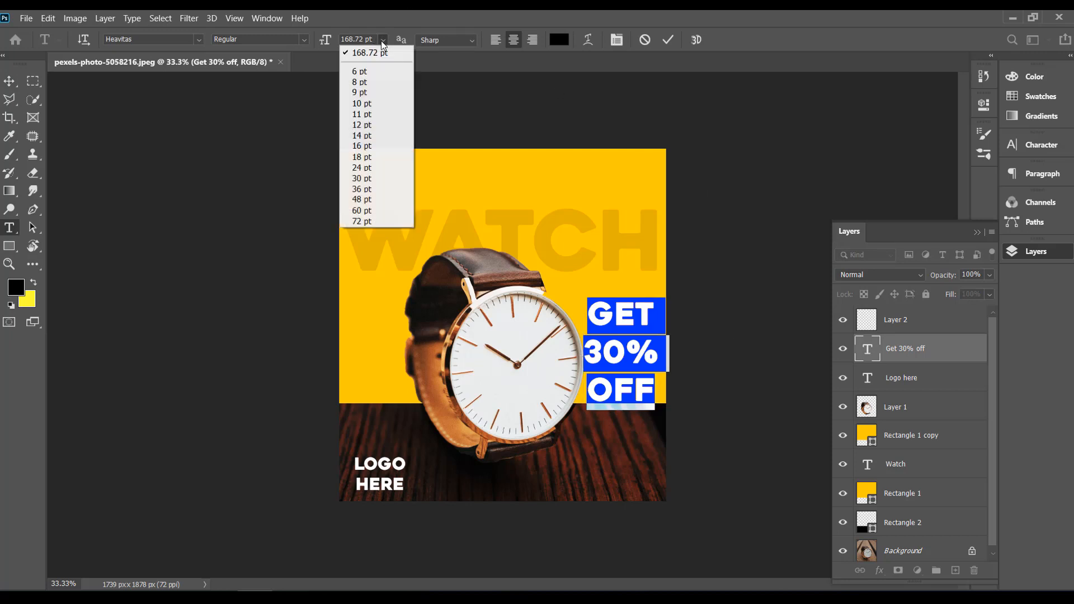
left_click(356, 39)
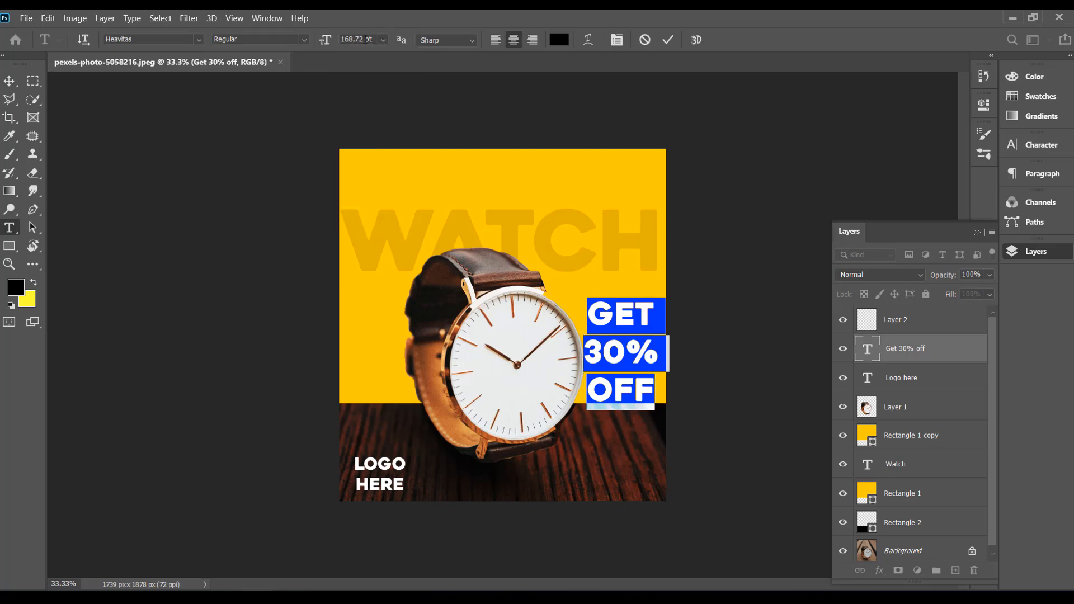
left_click_drag(373, 39, 330, 42)
key("Down")
key("Down")
key("Down")
key("Down")
key("Down")
key("Down")
key("Down")
key("Down")
key("Down")
key("Down")
key("Down")
key("Down")
key("Down")
key("Down")
key("Down")
key("Down")
key("Down")
key("Down")
key("Down")
key("Down")
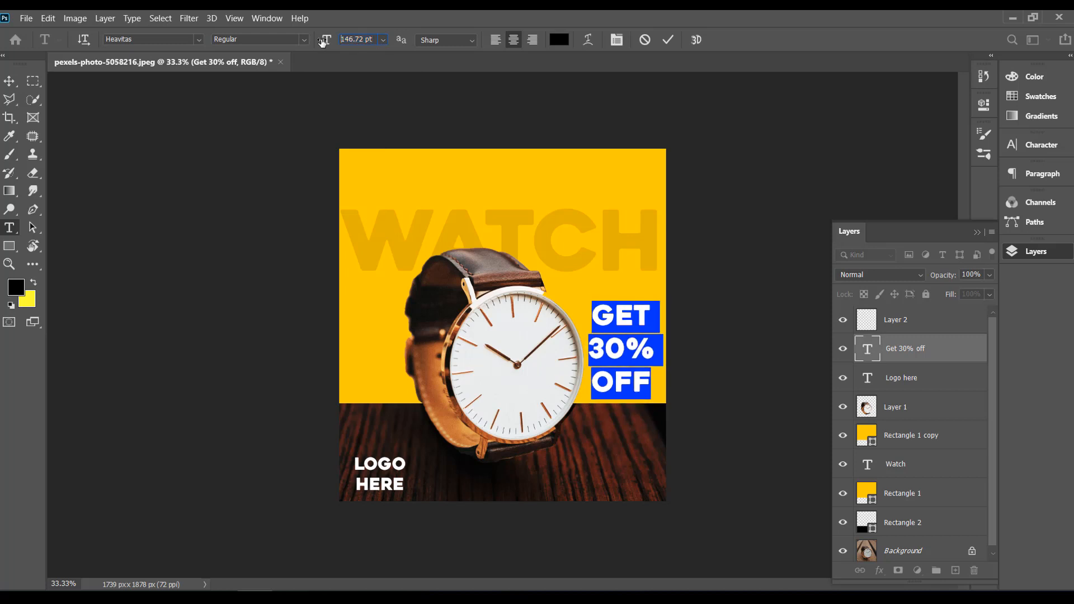
key("Down")
key("Down")
key("Down")
key("Down")
key("Down")
key("Down")
key("Down")
key("Down")
key("Down")
key("Down")
key("Down")
key("Down")
key("Down")
key("Down")
key("Down")
key("Down")
key("Down")
key("Down")
key("Down")
key("Down")
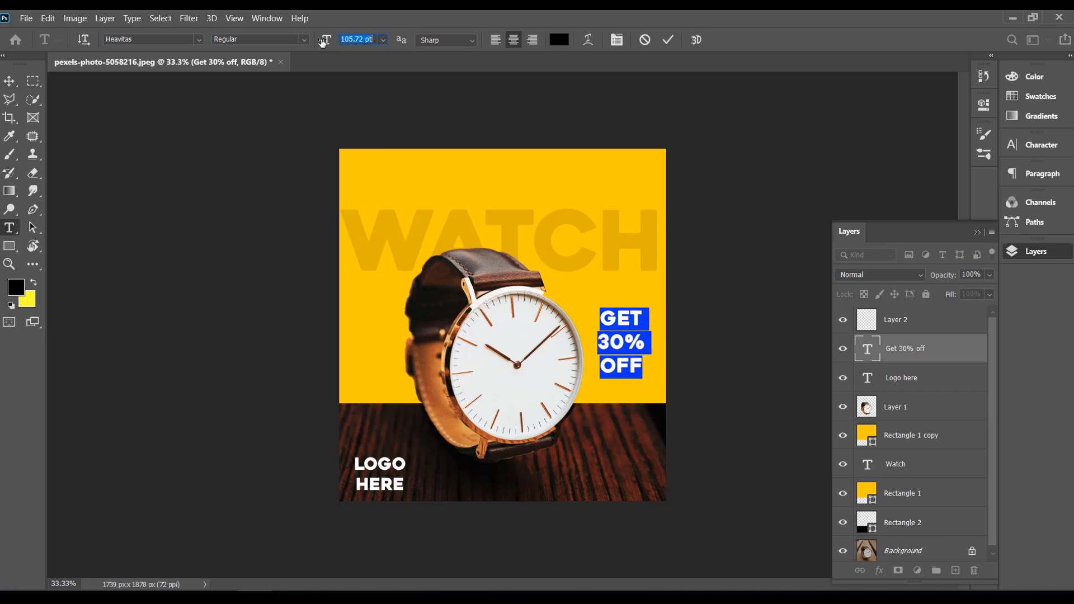
key("Down")
key("Down")
key("Down")
key("Down")
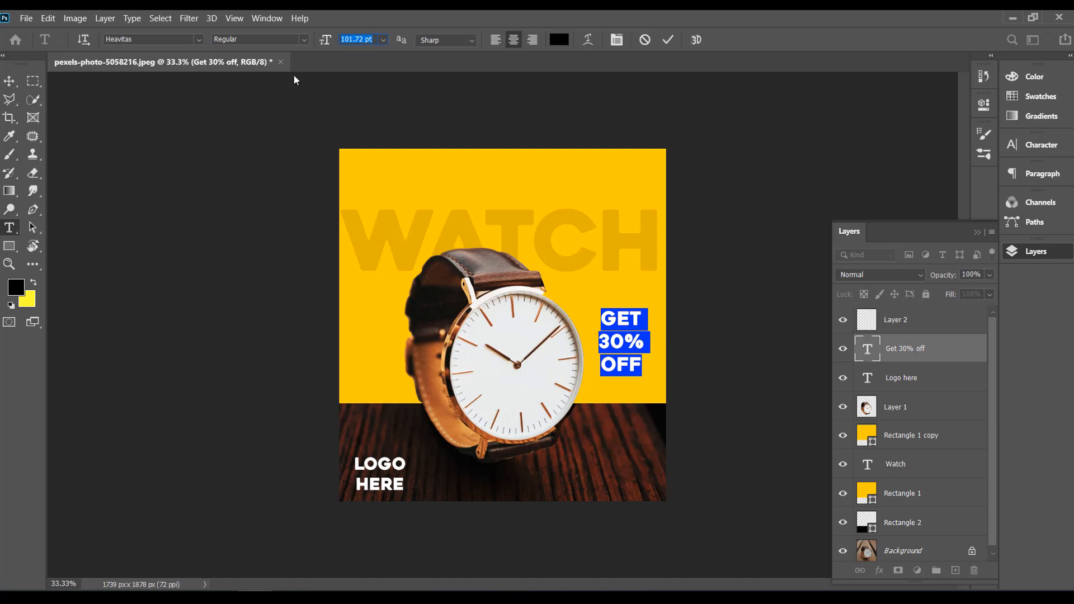
left_click(9, 81)
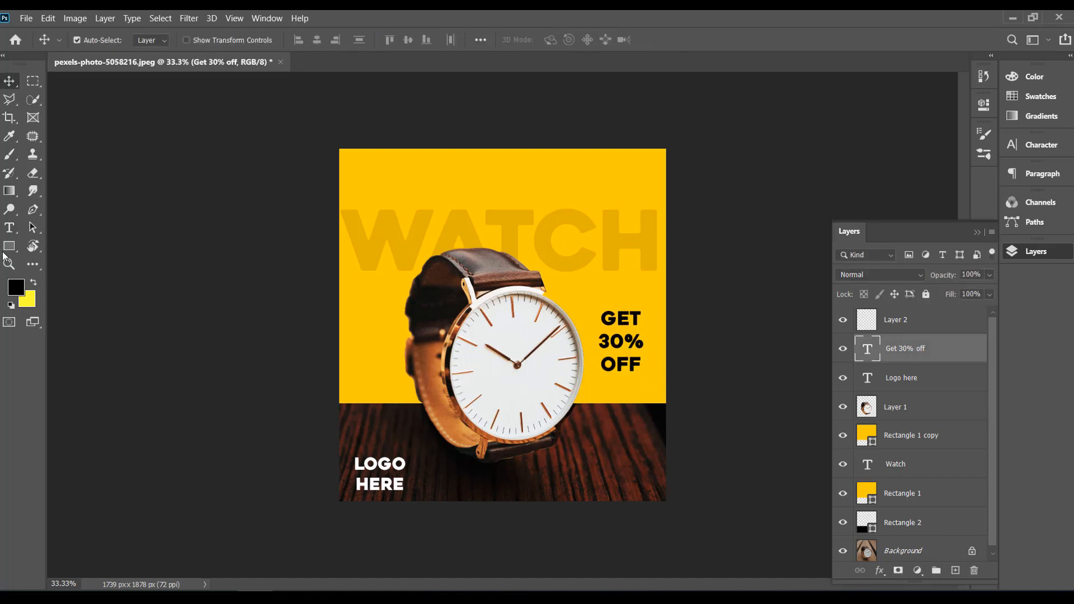
Step: Draw an unfilled rectangle of about 313 × 451 px with a black outline around the GET 30% OFF headline
left_click_drag(9, 246, 44, 253)
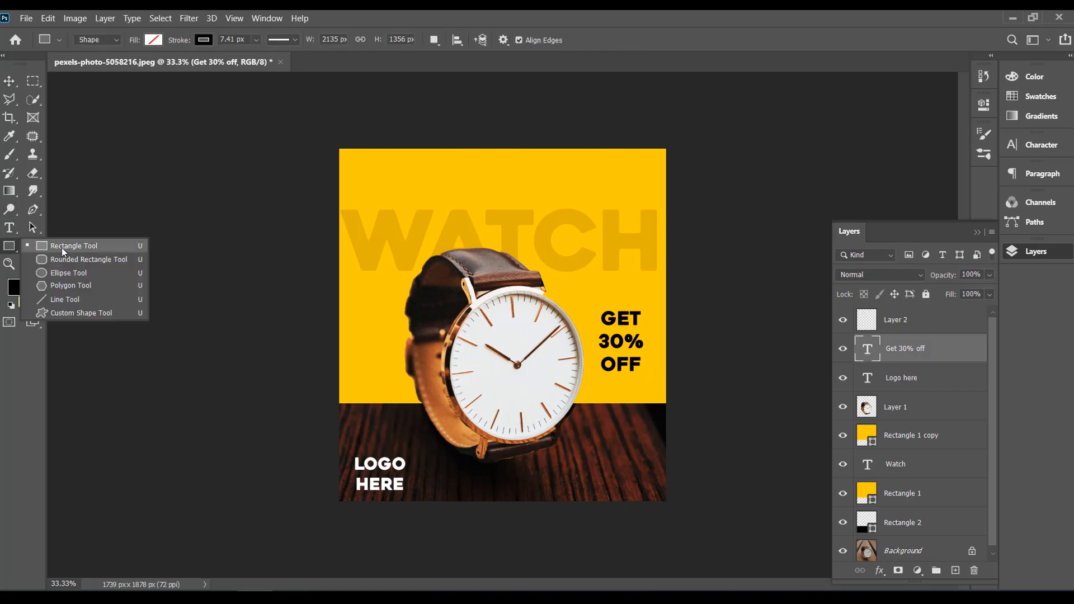
left_click(61, 247)
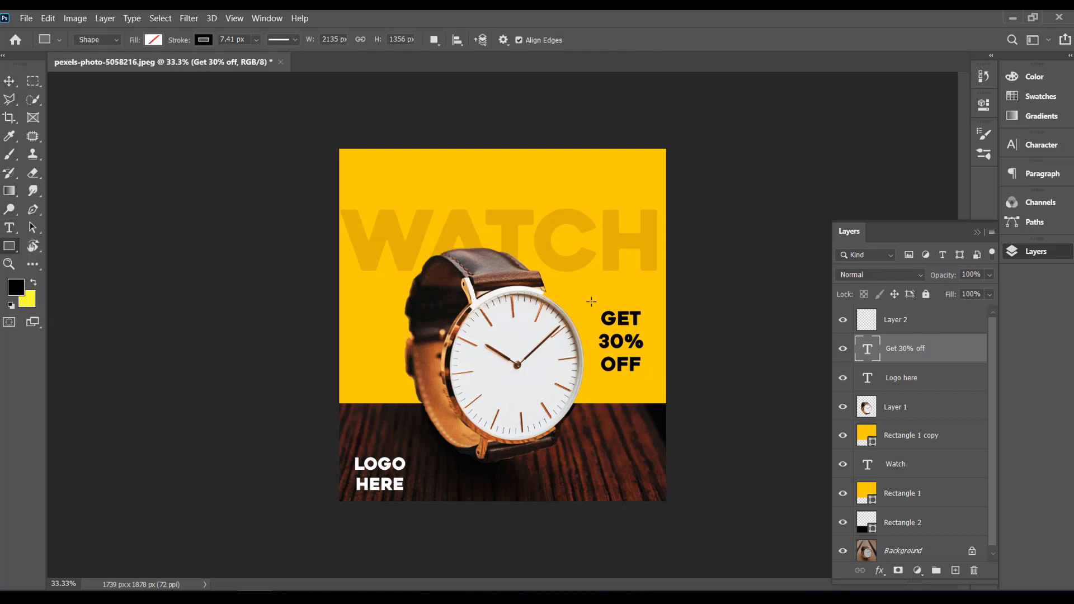
left_click_drag(590, 301, 650, 386)
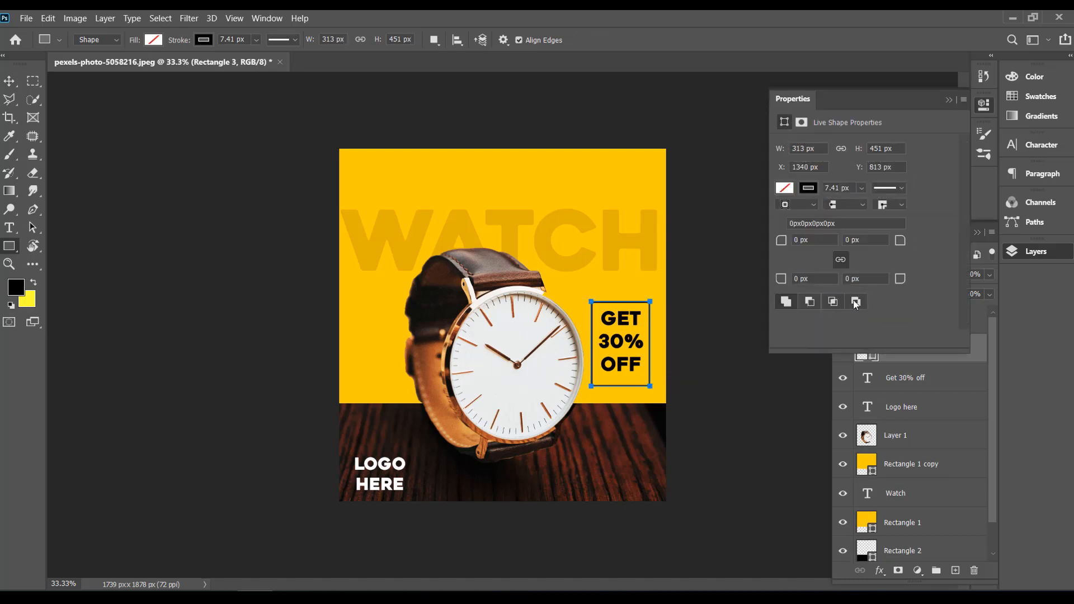
Step: Change the headline frame's stroke to bright yellow and set its width to 15.33 px
left_click(812, 191)
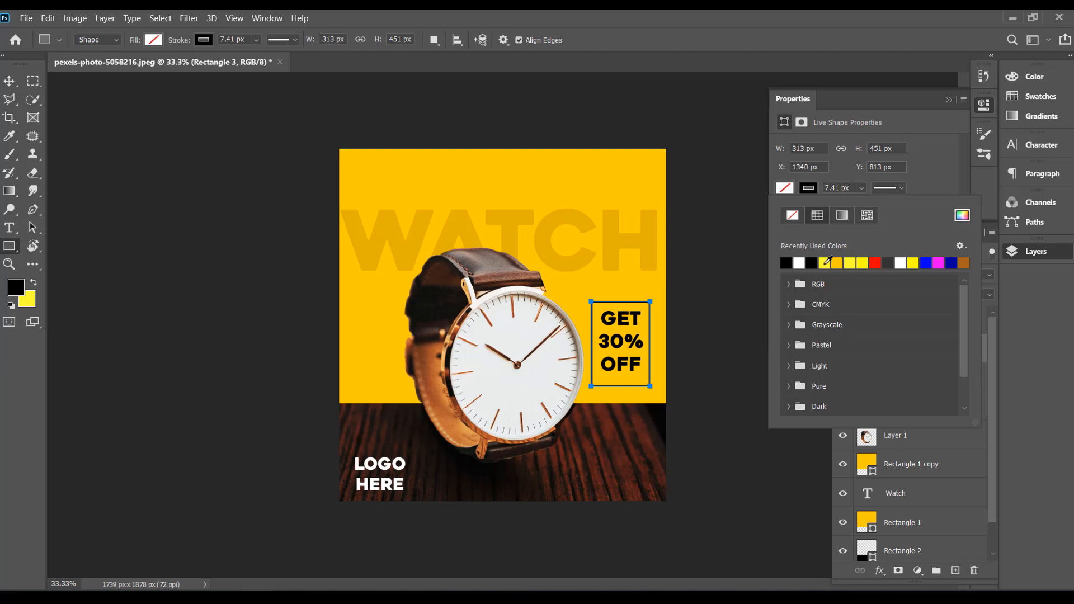
left_click(825, 262)
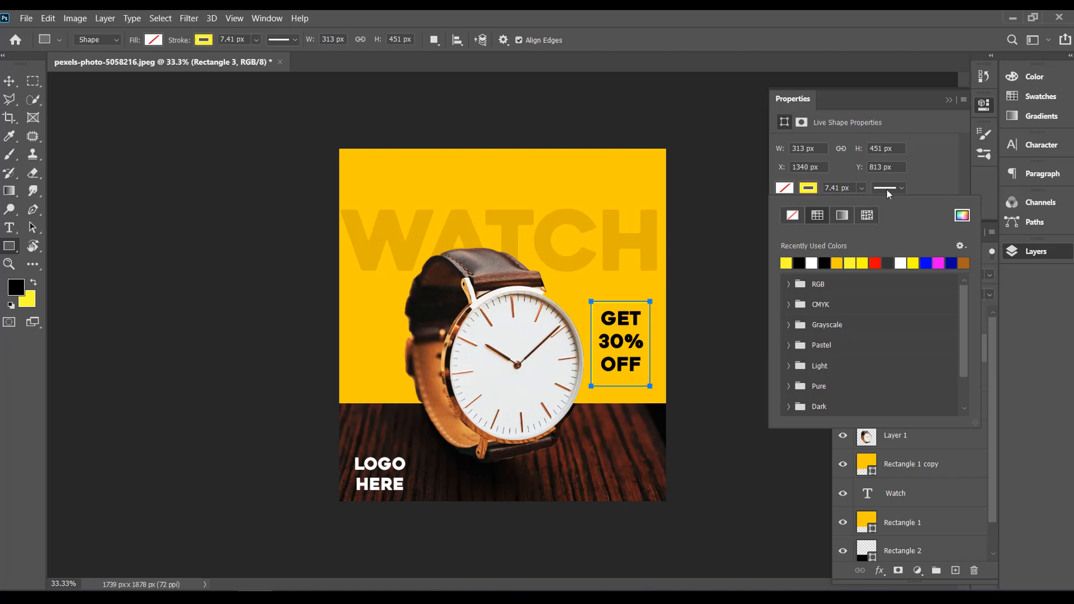
left_click(861, 188)
left_click_drag(866, 206, 877, 208)
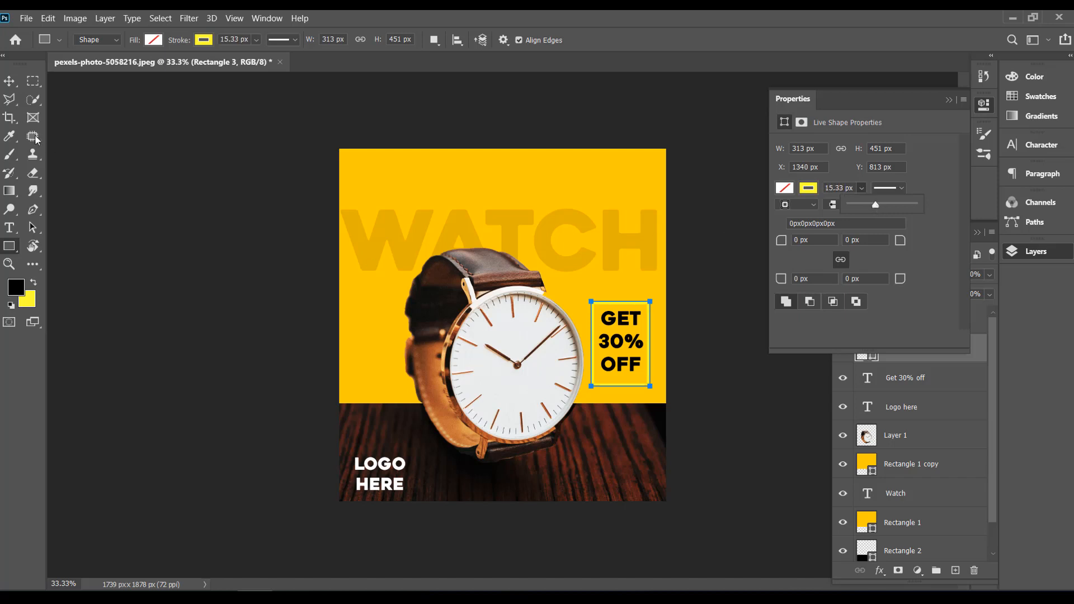
left_click(9, 81)
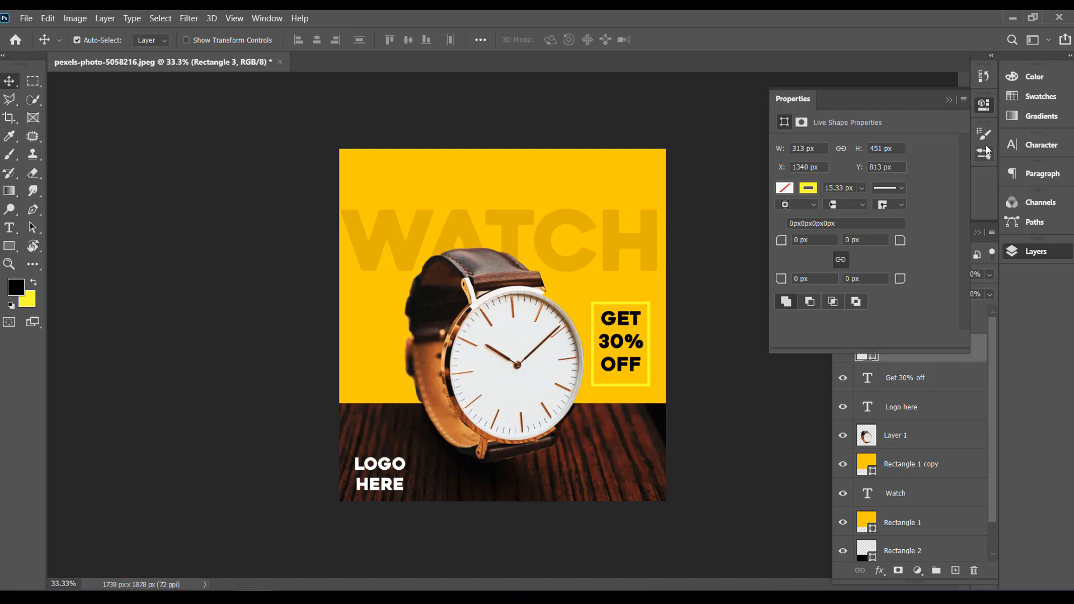
left_click(946, 100)
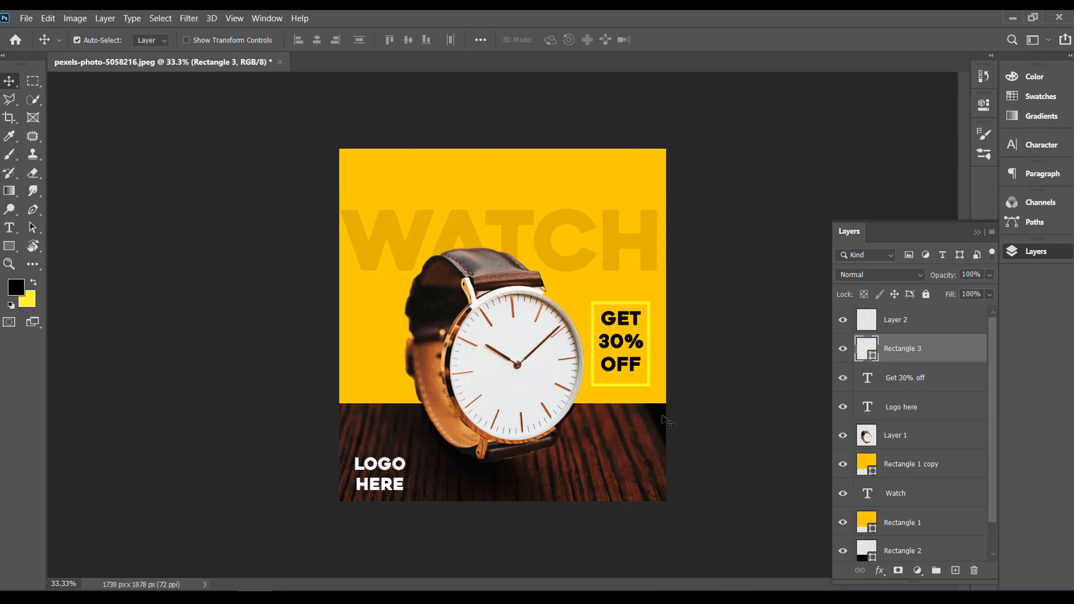
Step: Draw a rectangle of about 448 × 119 px on the wood base, across from LOGO HERE and below the headline frame
left_click(11, 246)
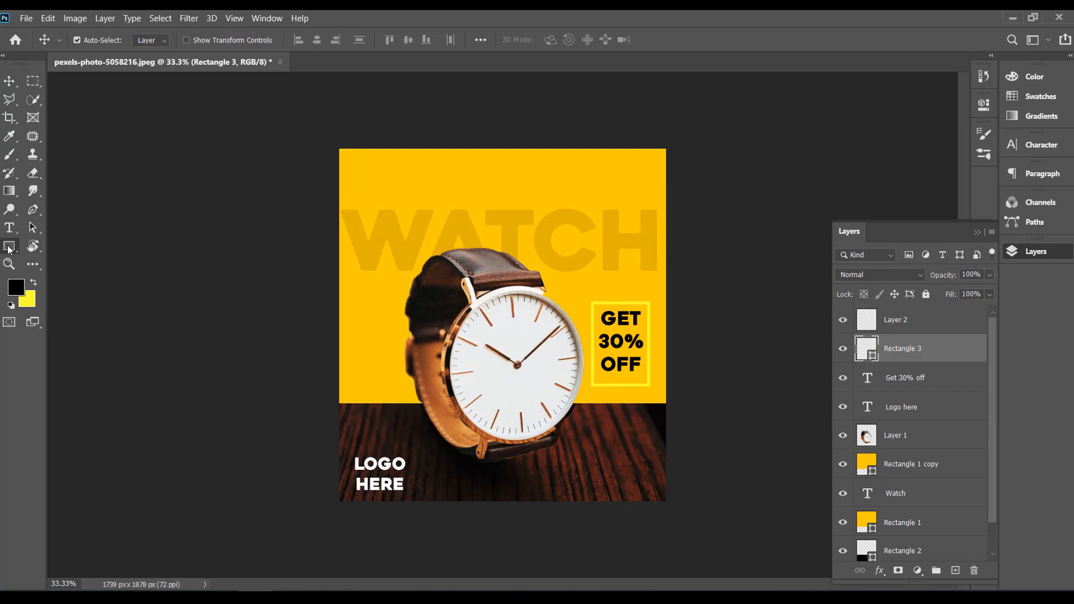
left_click(59, 251)
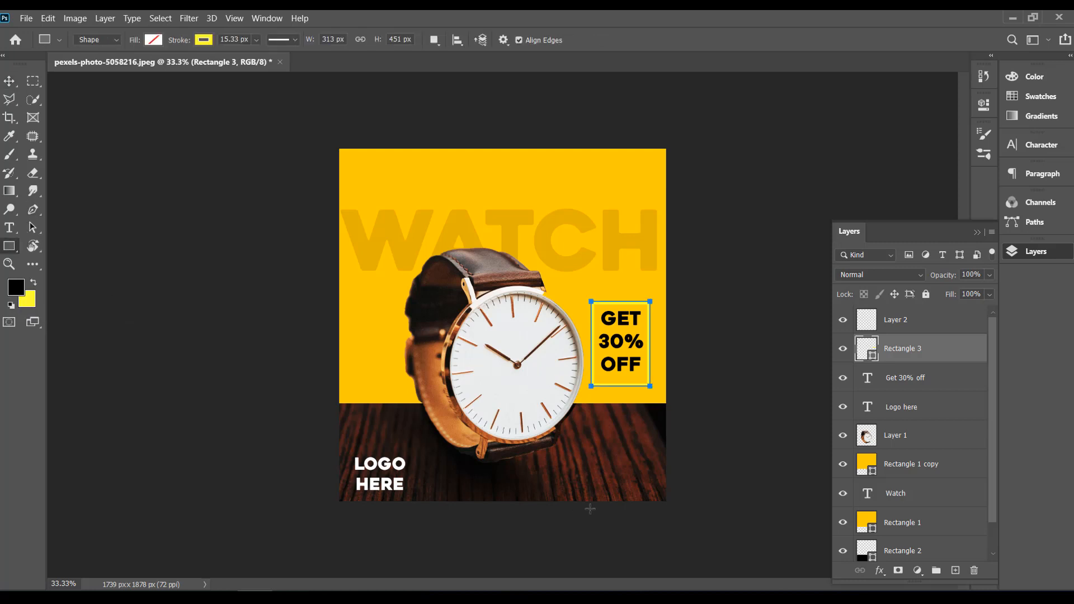
left_click_drag(565, 459, 649, 481)
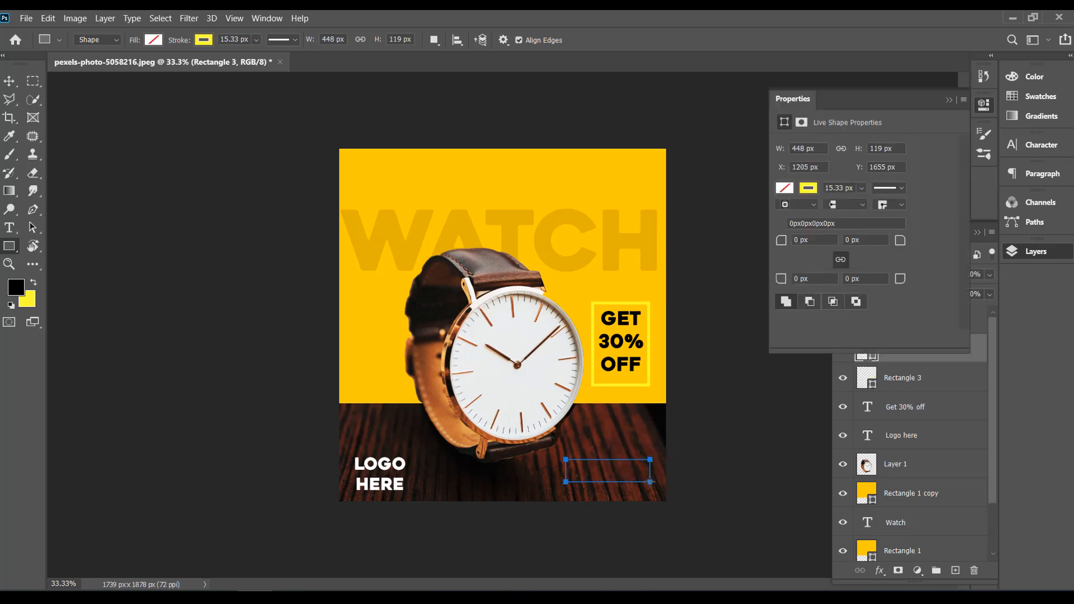
Step: Remove the stroke from the wood-base rectangle and fill it with bright yellow
left_click(816, 188)
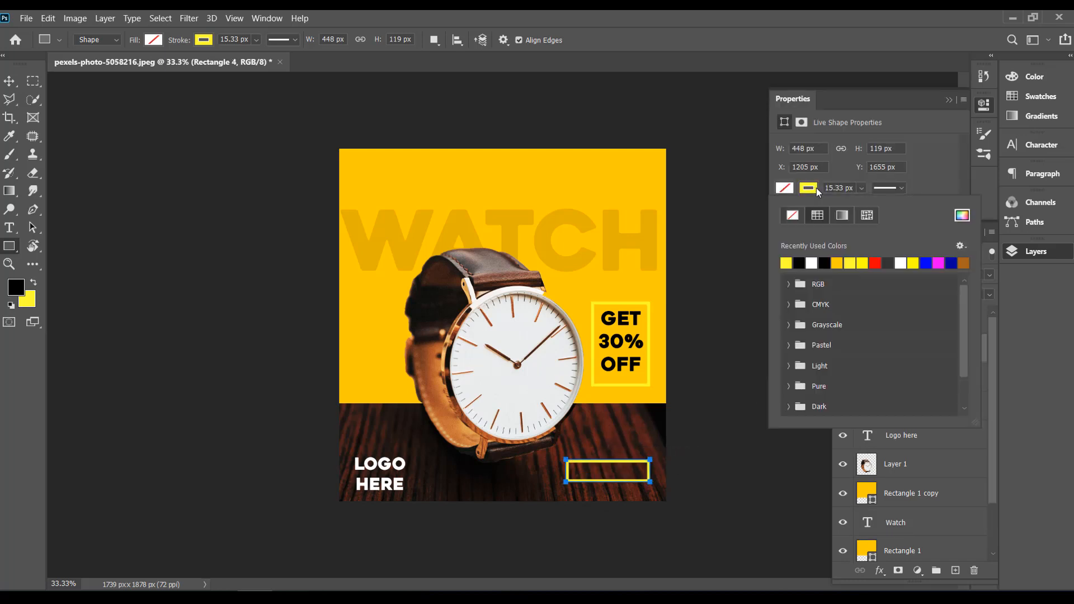
left_click(792, 215)
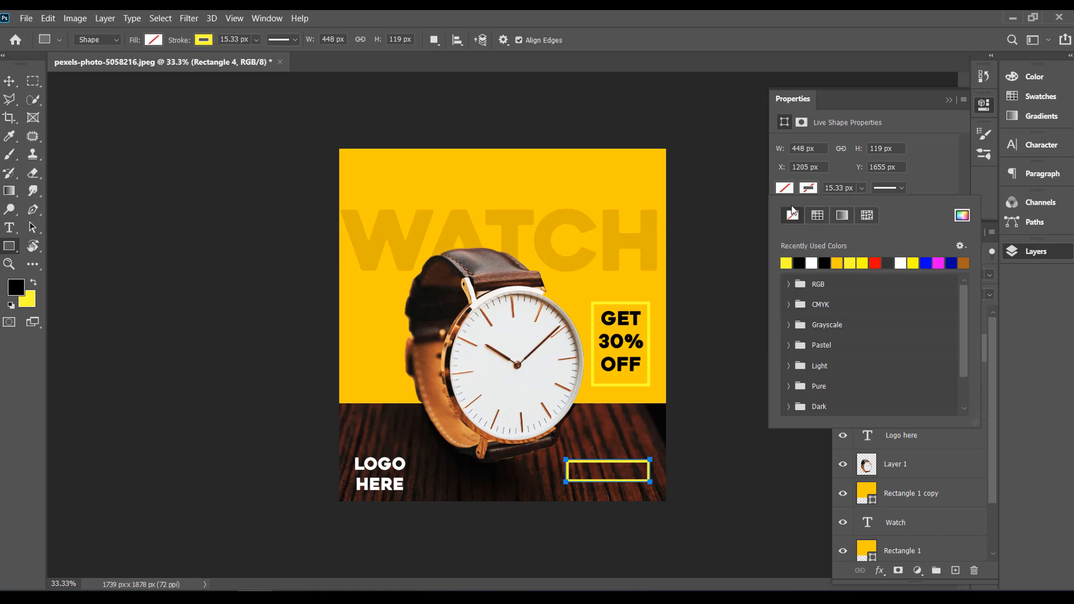
left_click(787, 263)
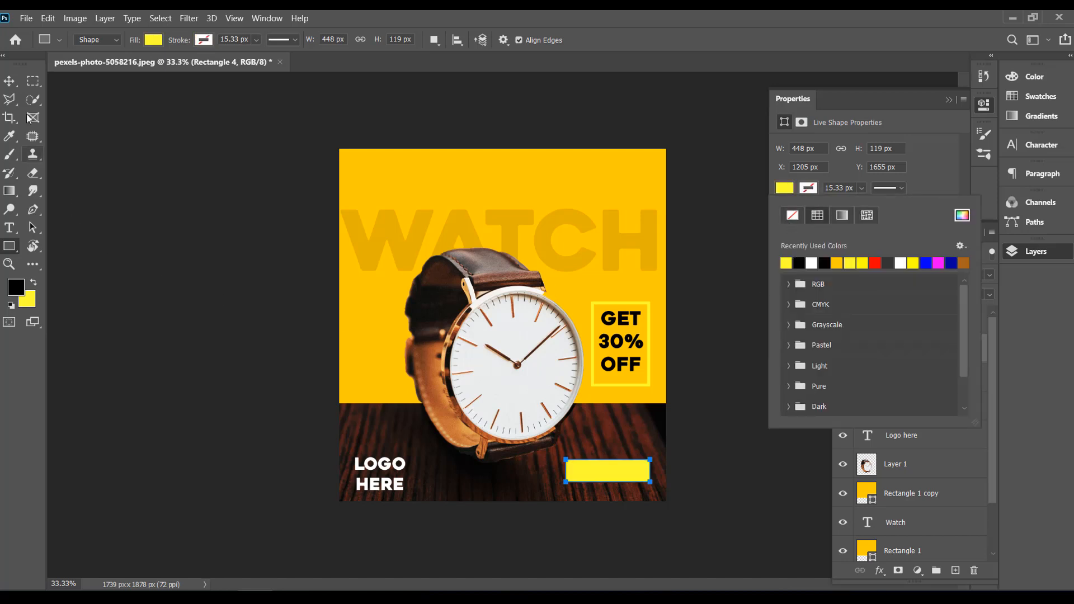
left_click(10, 81)
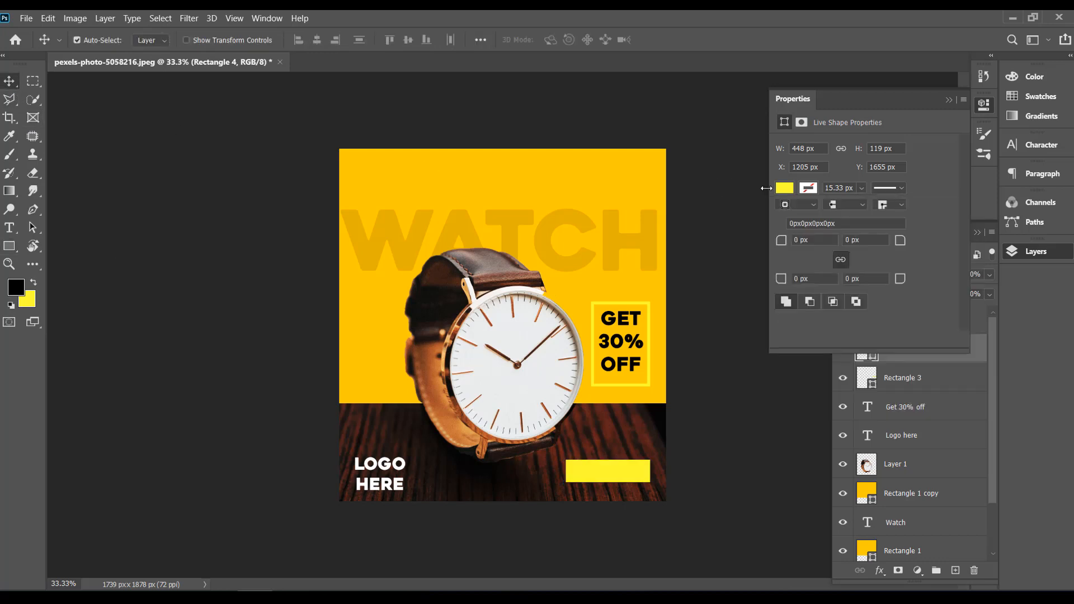
Step: Change the fill of the wood-base rectangle to the golden yellow of the banner background
left_click(784, 188)
left_click(838, 263)
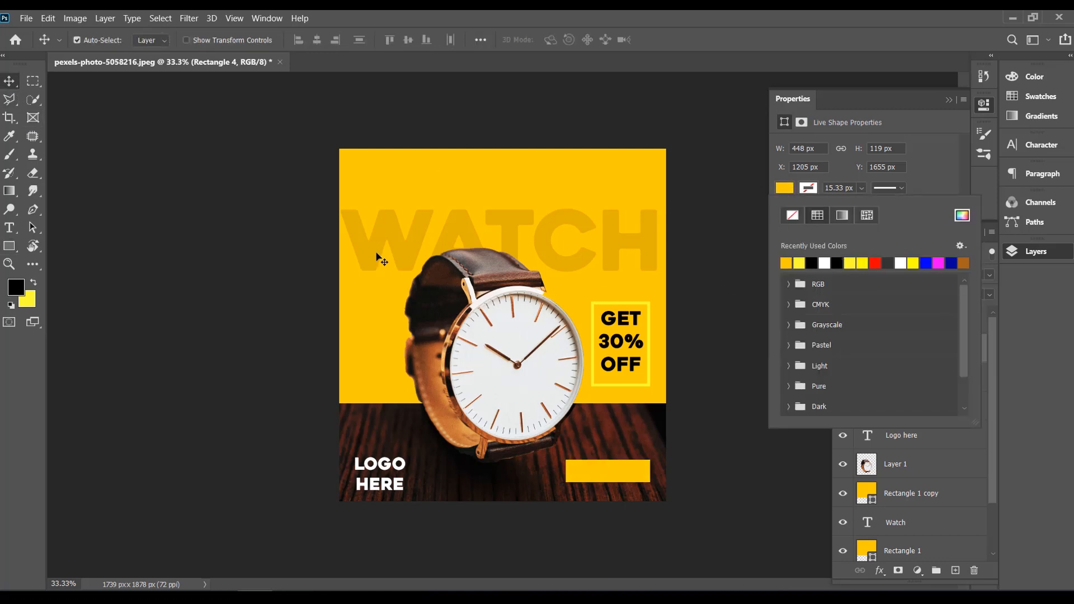
key("Return")
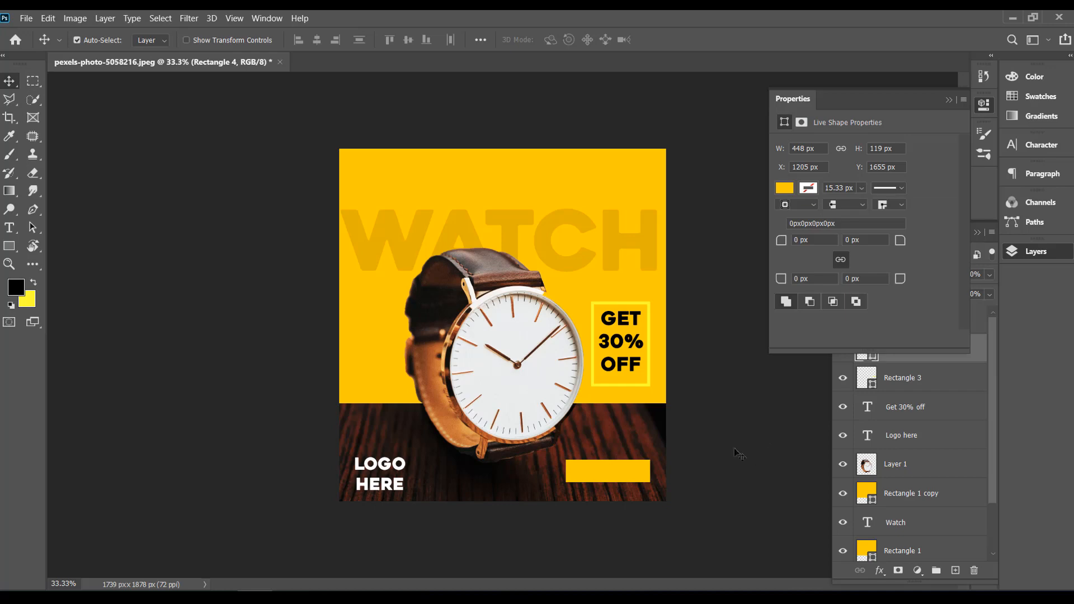
left_click(949, 101)
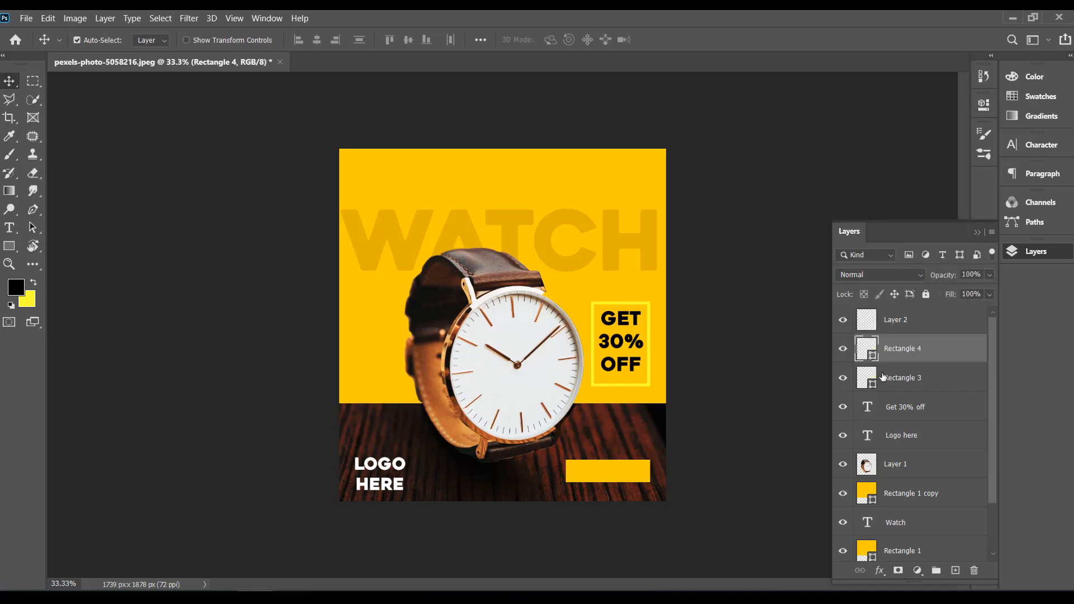
Step: Enable the Bevel & Emboss and Drop Shadow layer effects on the yellow rectangle over the wood base
right_click(932, 353)
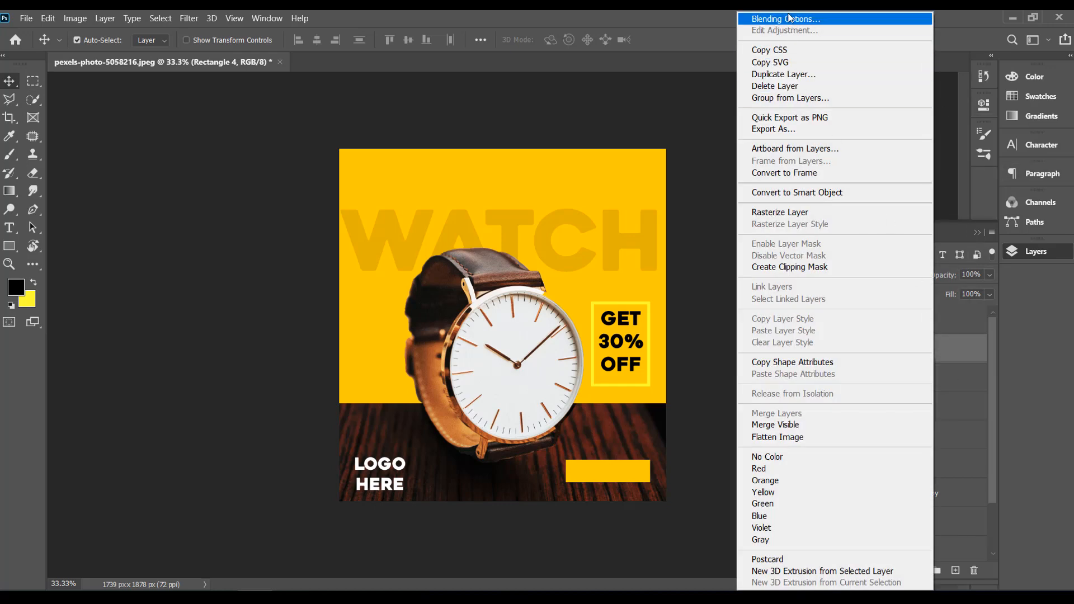
left_click(784, 19)
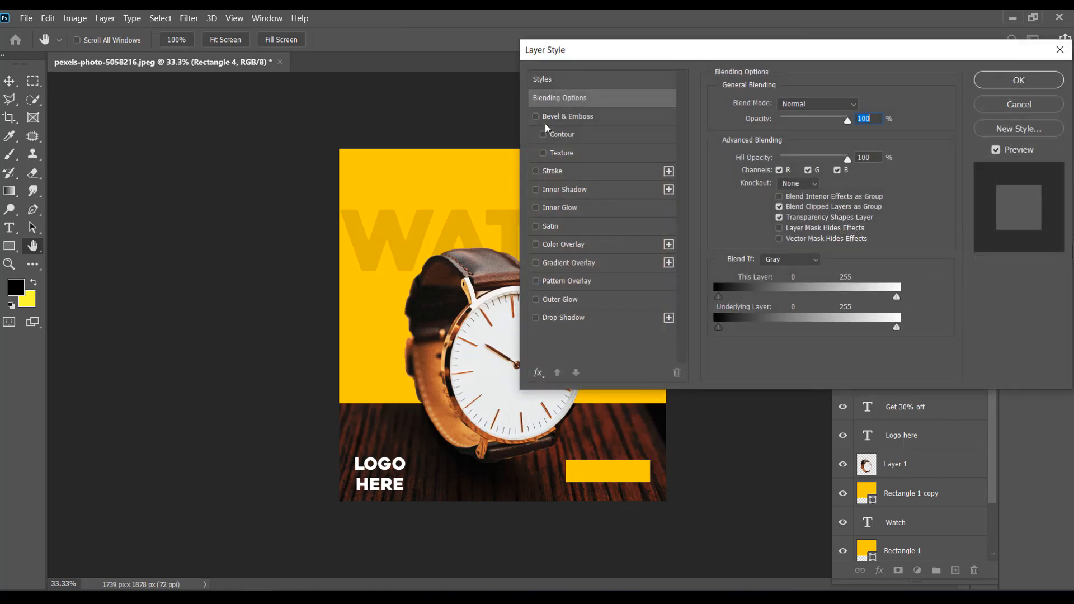
left_click(536, 116)
left_click(536, 318)
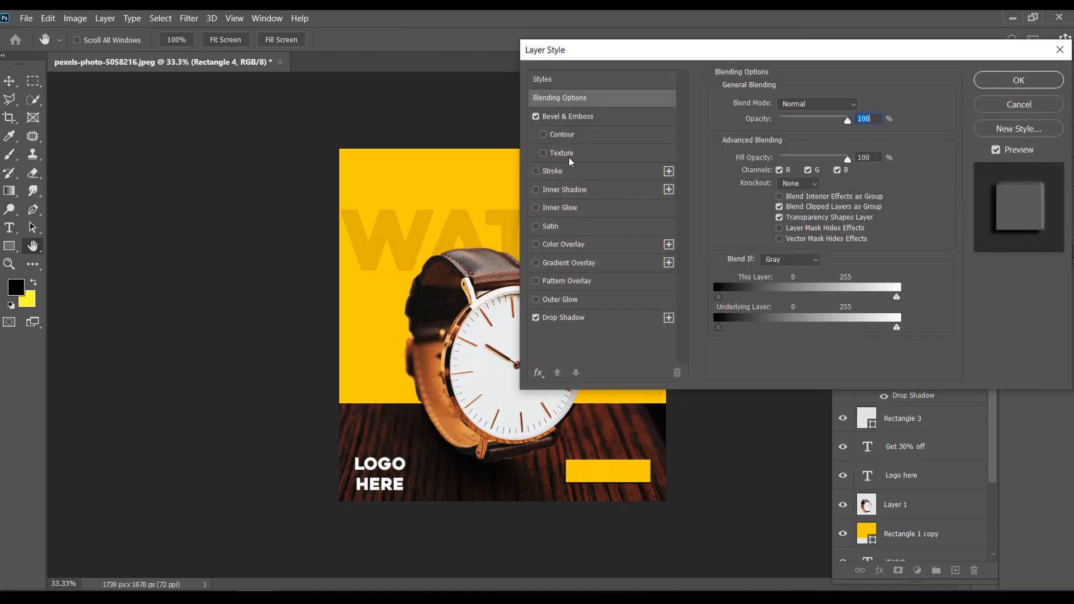
left_click(535, 301)
left_click(536, 302)
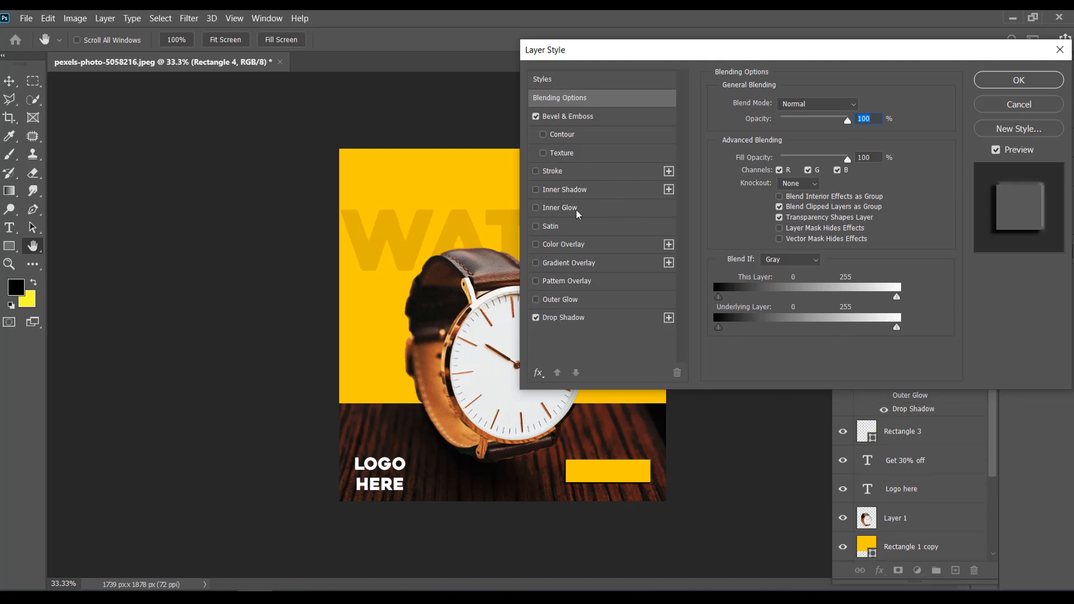
Step: Set the rectangle's Bevel & Emboss size to 10 px and soften to 7 px, and apply the layer style
left_click(571, 116)
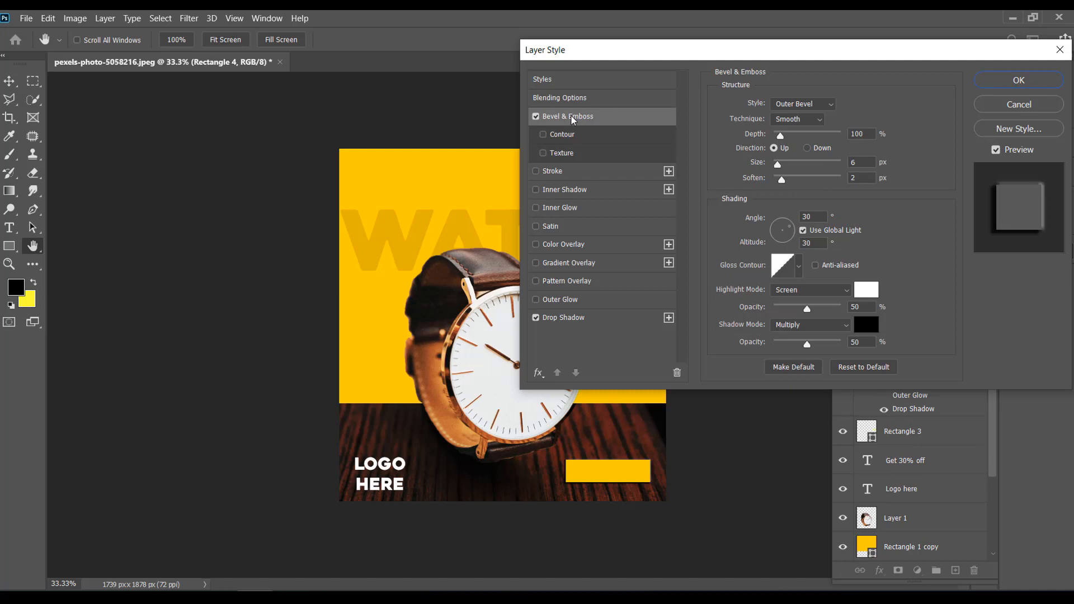
double_click(868, 176)
key("Up")
key("Up")
key("Up")
key("Up")
key("Up")
double_click(861, 161)
key("Up")
key("Up")
key("Up")
key("Up")
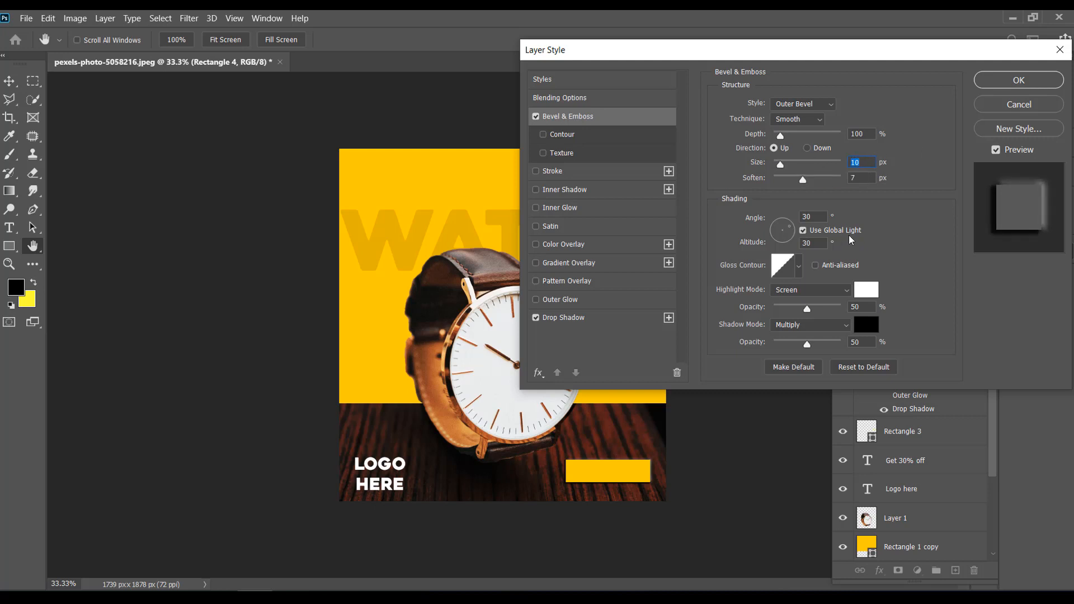
left_click(1018, 80)
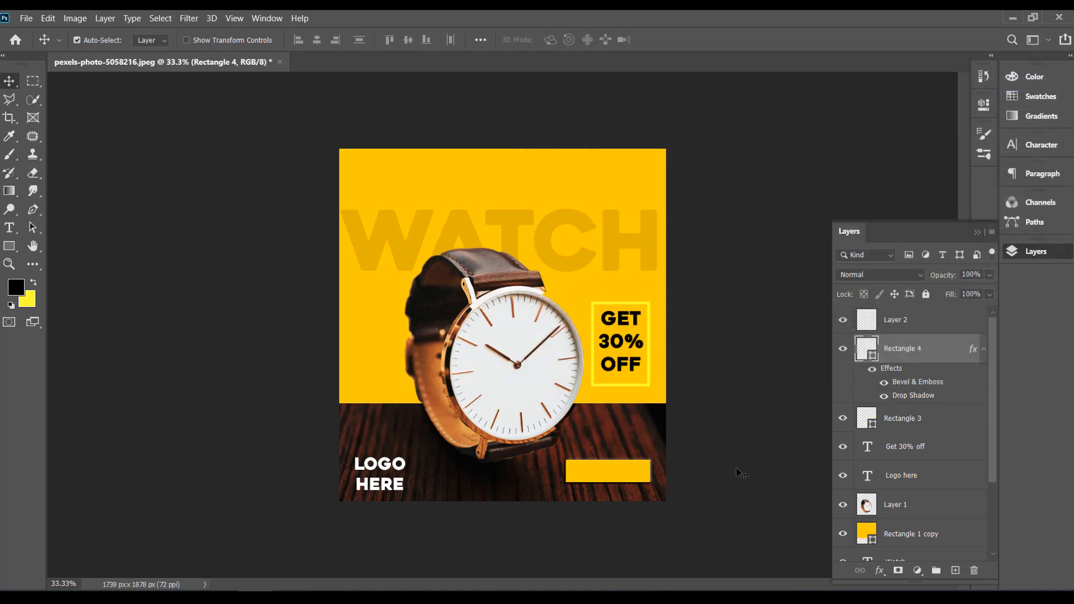
Step: Add a placeholder text line in the yellow area above WATCH and scale it up to about 132 pt
left_click(9, 228)
left_click(411, 178)
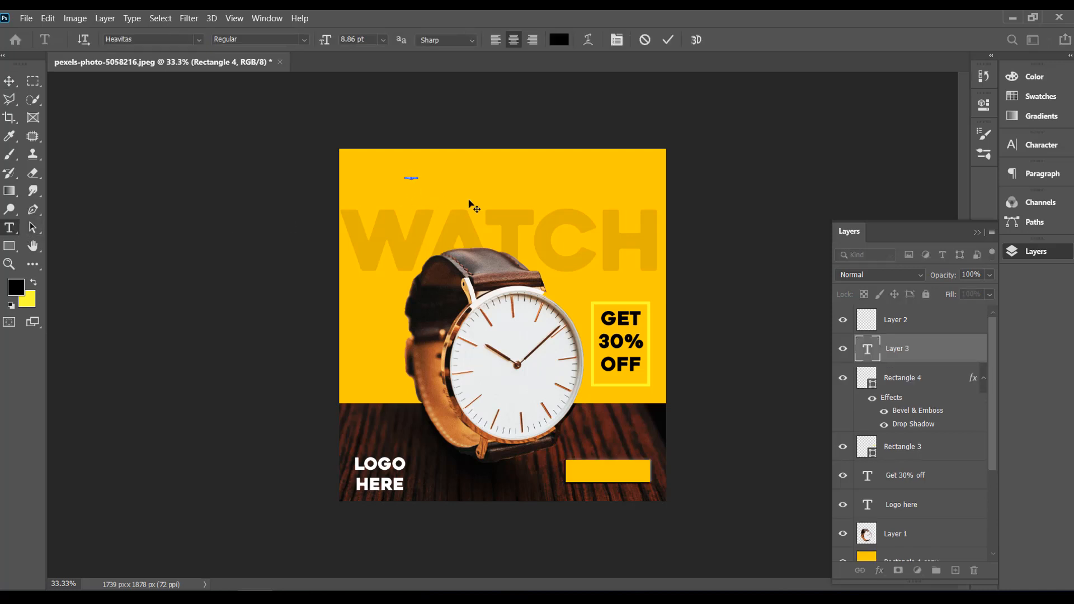
left_click(9, 81)
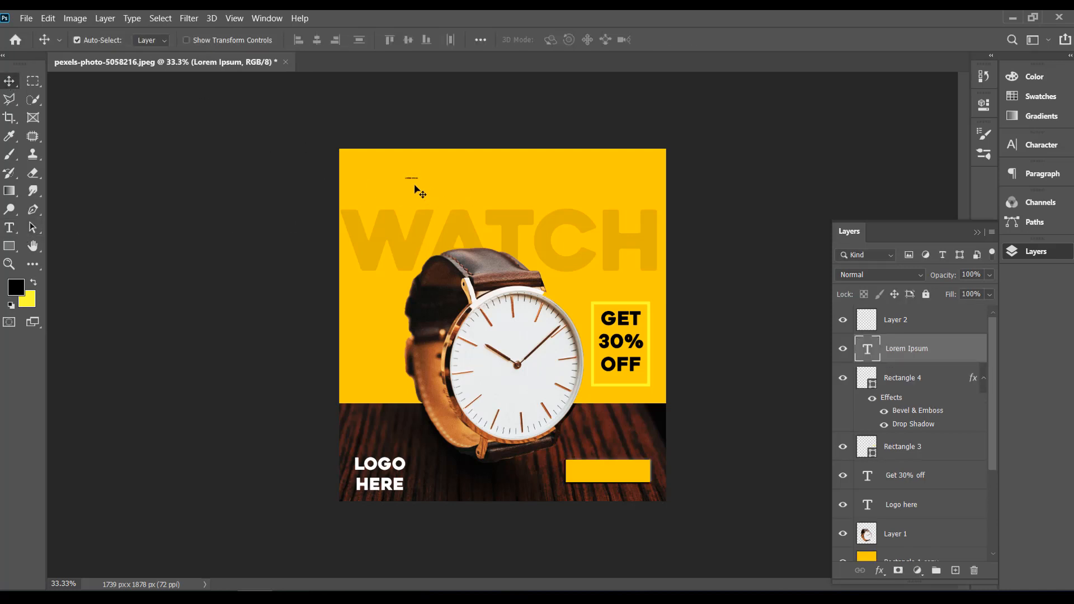
key("ctrl")
key("ctrl+t")
left_click_drag(419, 180, 575, 232)
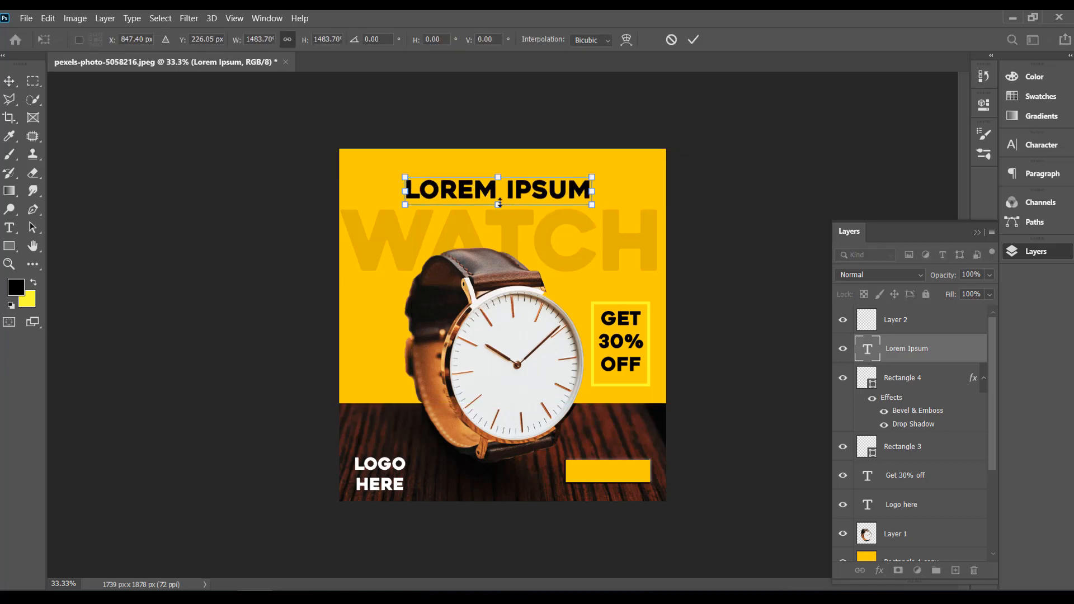
key("Return")
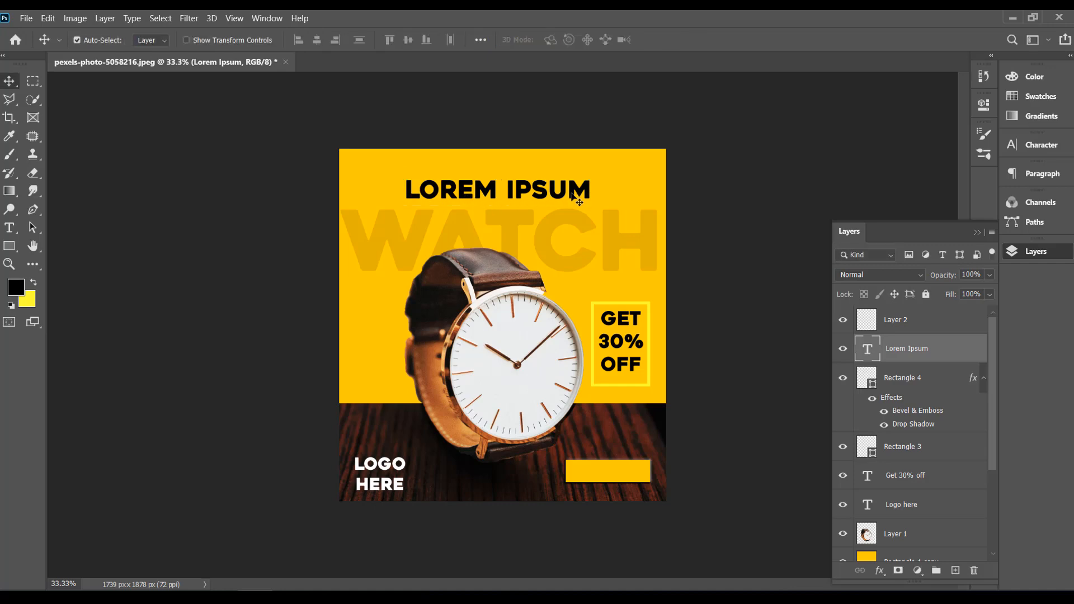
Step: Replace the placeholder text above WATCH with BUY NOW
double_click(477, 197)
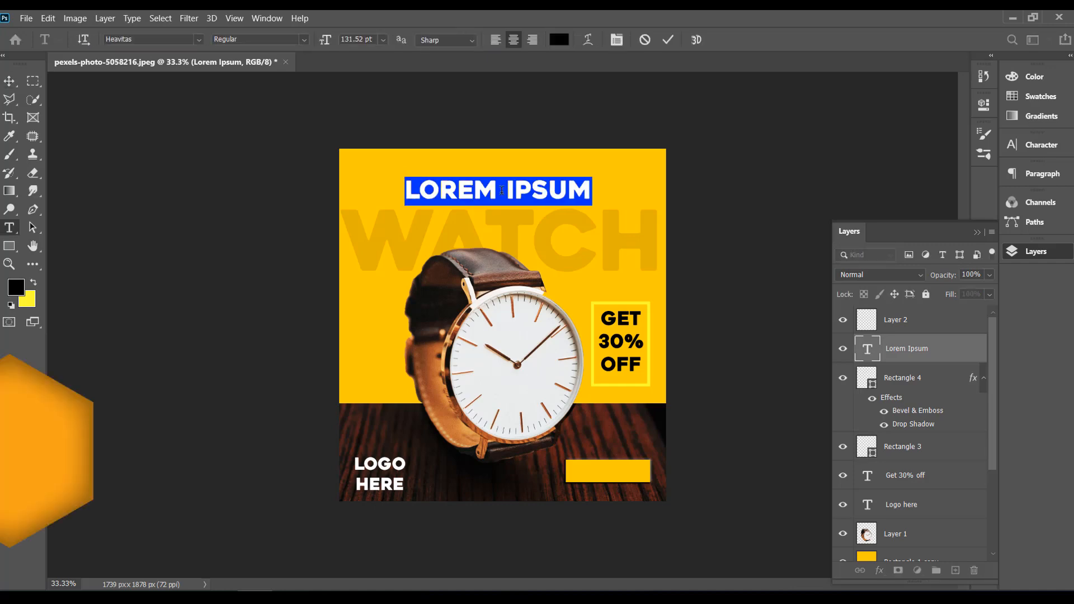
type("BU")
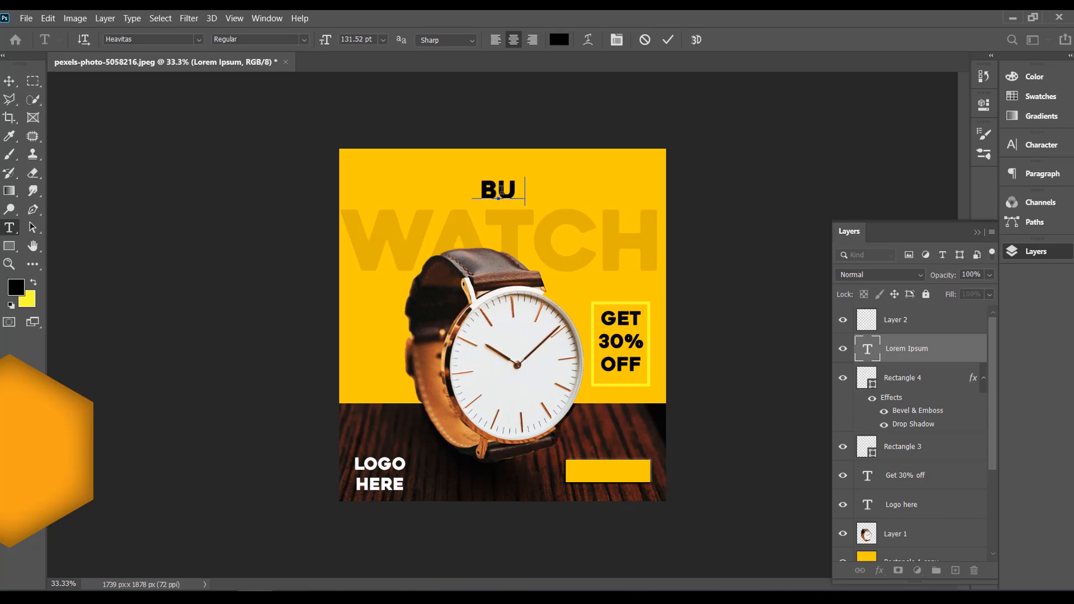
type("Y NOW")
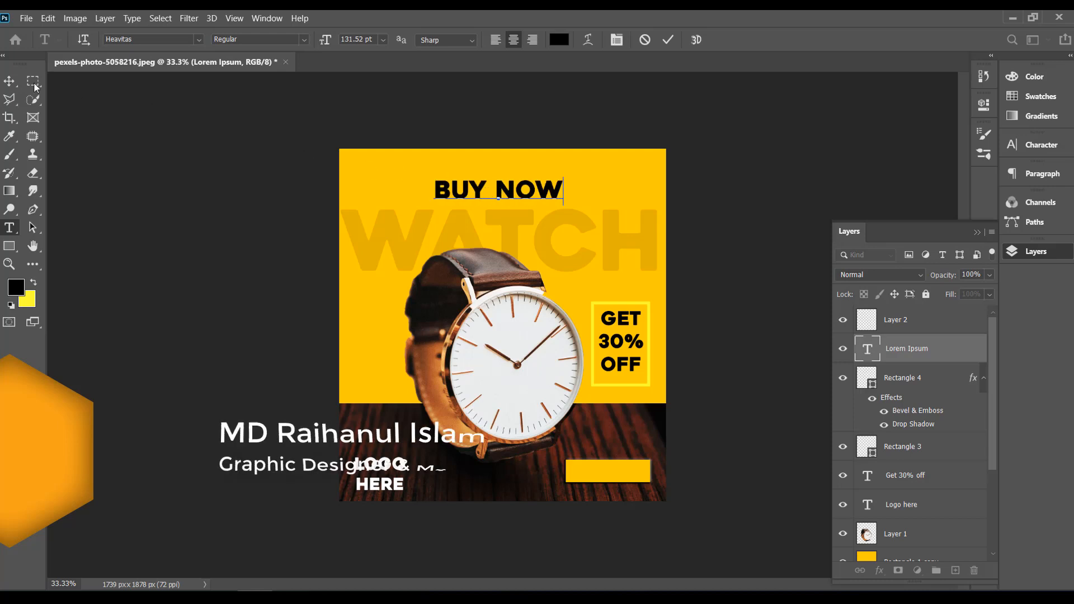
Step: Change the BUY NOW text to the Couture Bold font at 72 pt
left_click_drag(554, 190, 431, 190)
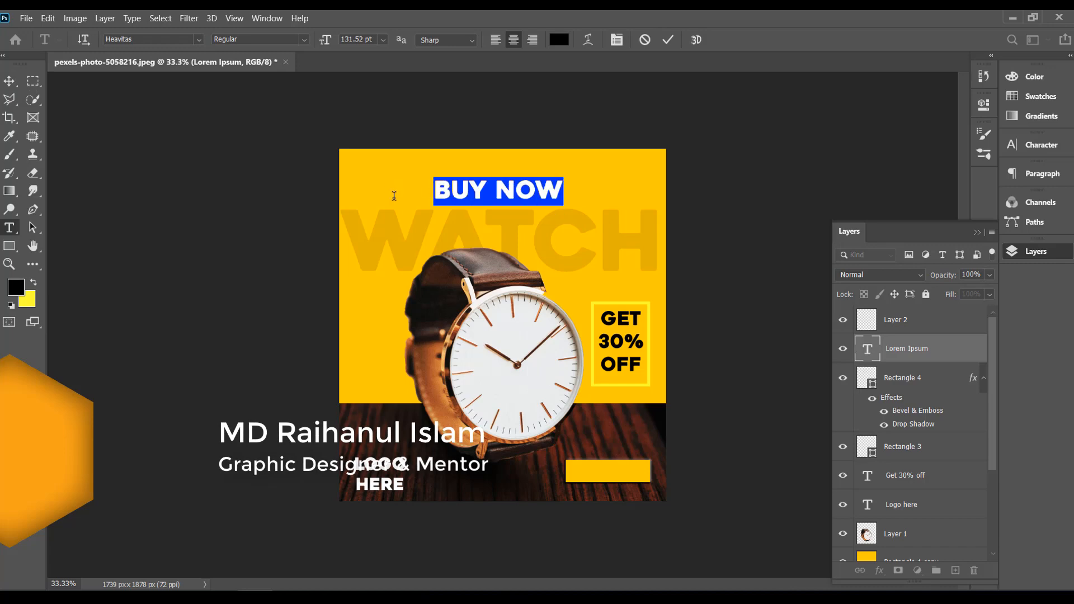
left_click(198, 39)
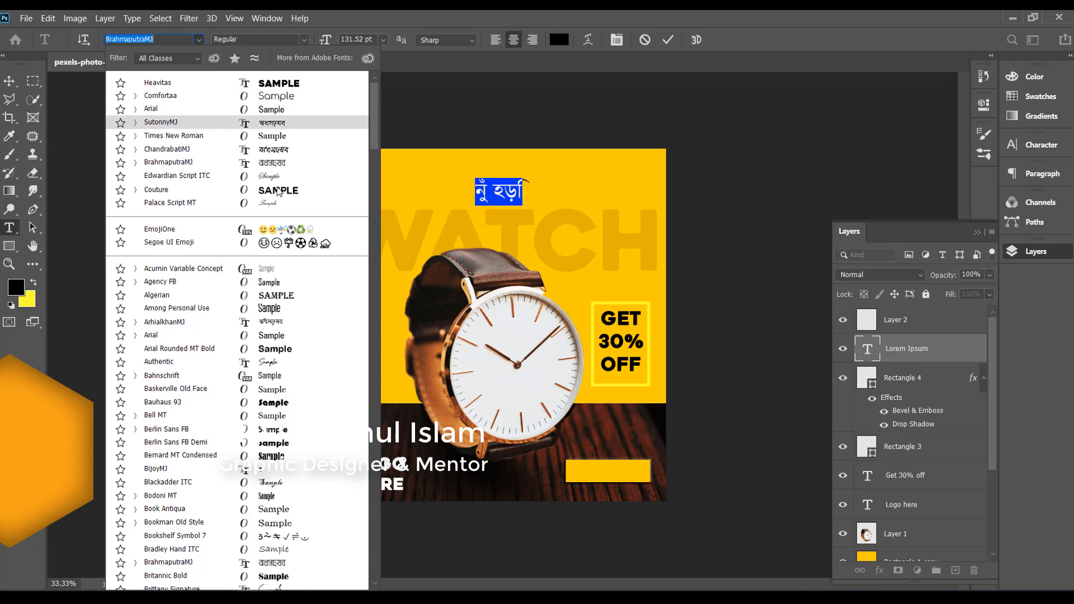
left_click(276, 190)
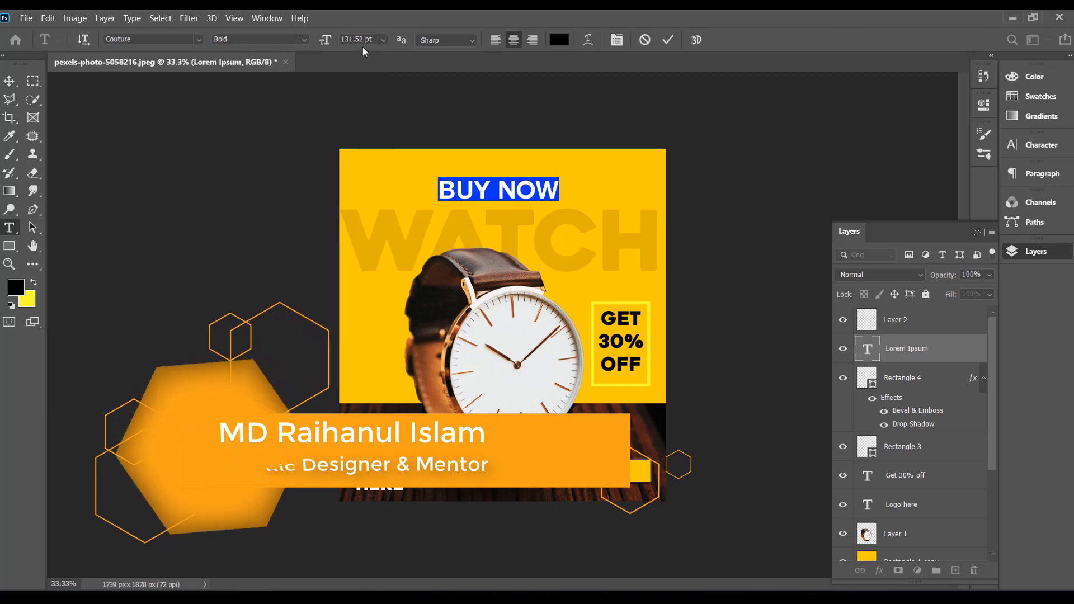
left_click(384, 39)
left_click(376, 221)
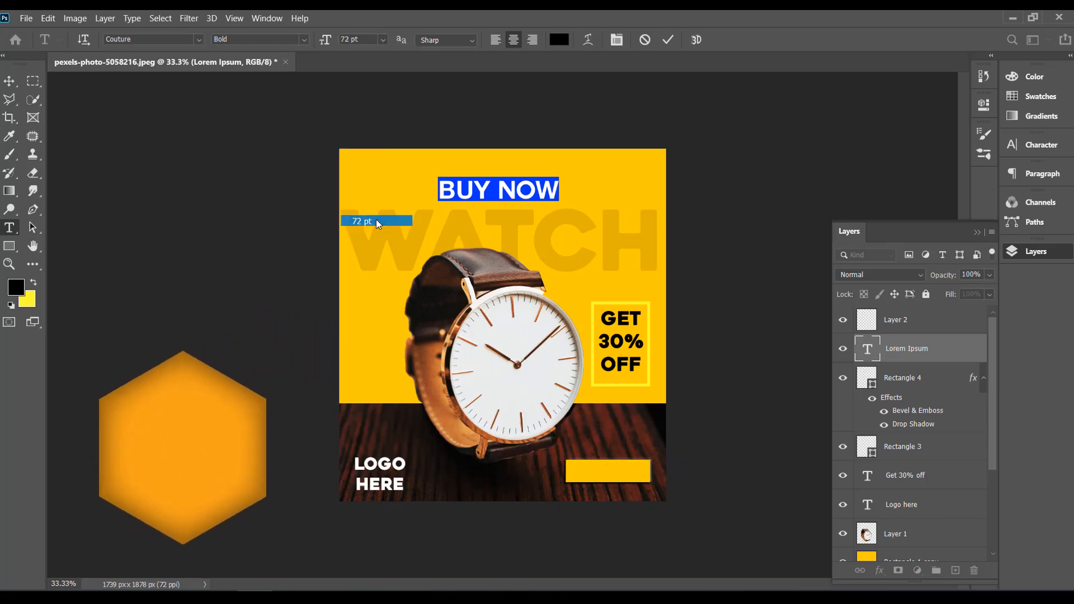
Step: Move the BUY NOW text onto the yellow rectangle on the wood base and nudge it to the rectangle's centre
left_click(9, 81)
left_click_drag(481, 199, 594, 475)
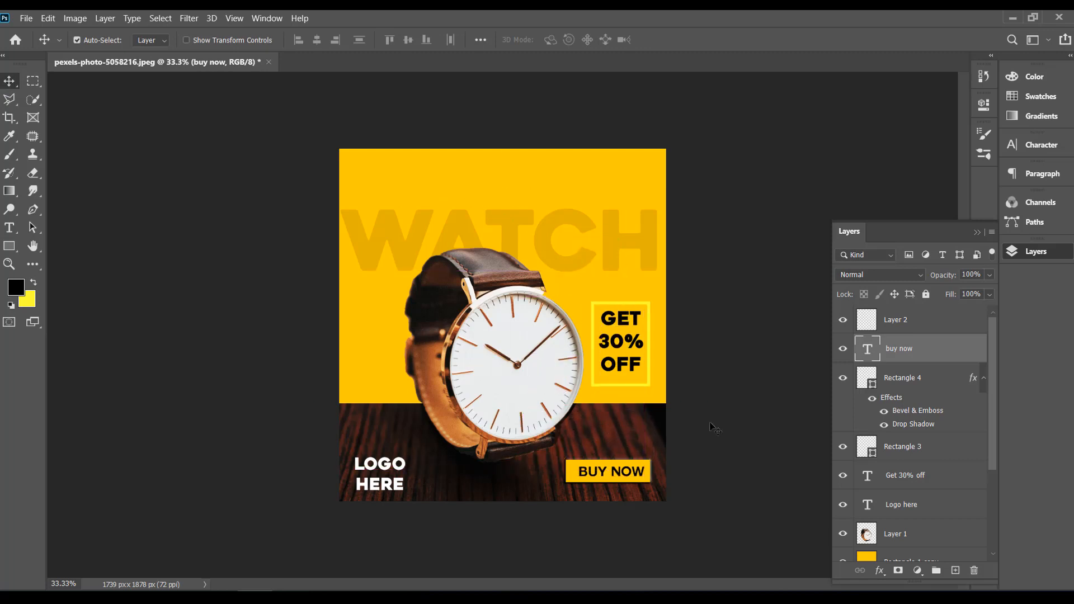
key("Left")
key("Left")
key("Left")
key("Left")
Step: Add another placeholder text line above WATCH, scale it up to about 179 pt and position it across the banner's top area
left_click(11, 230)
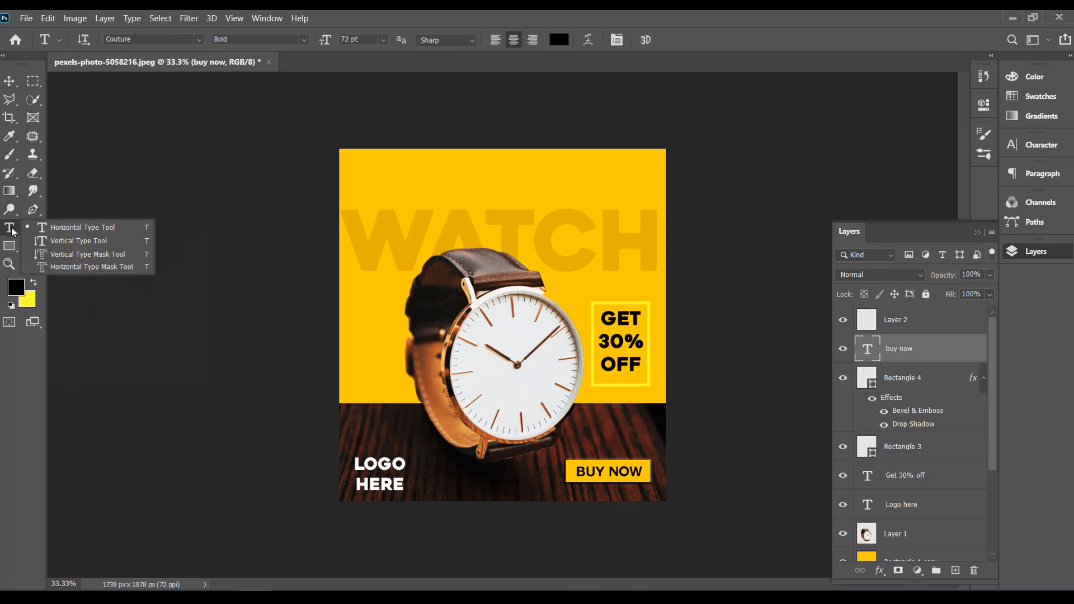
left_click(77, 229)
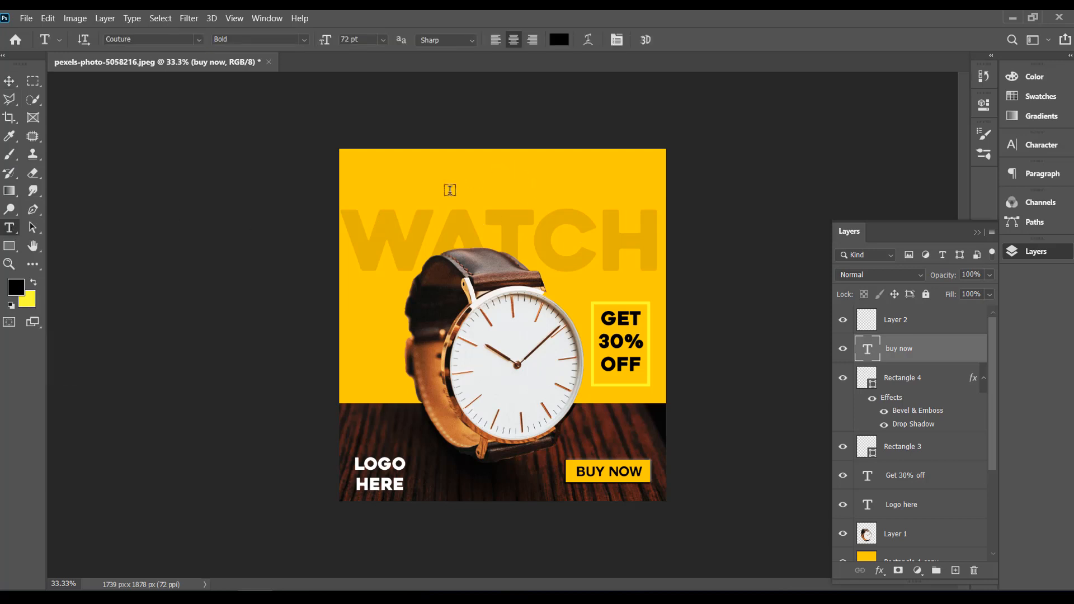
left_click(402, 191)
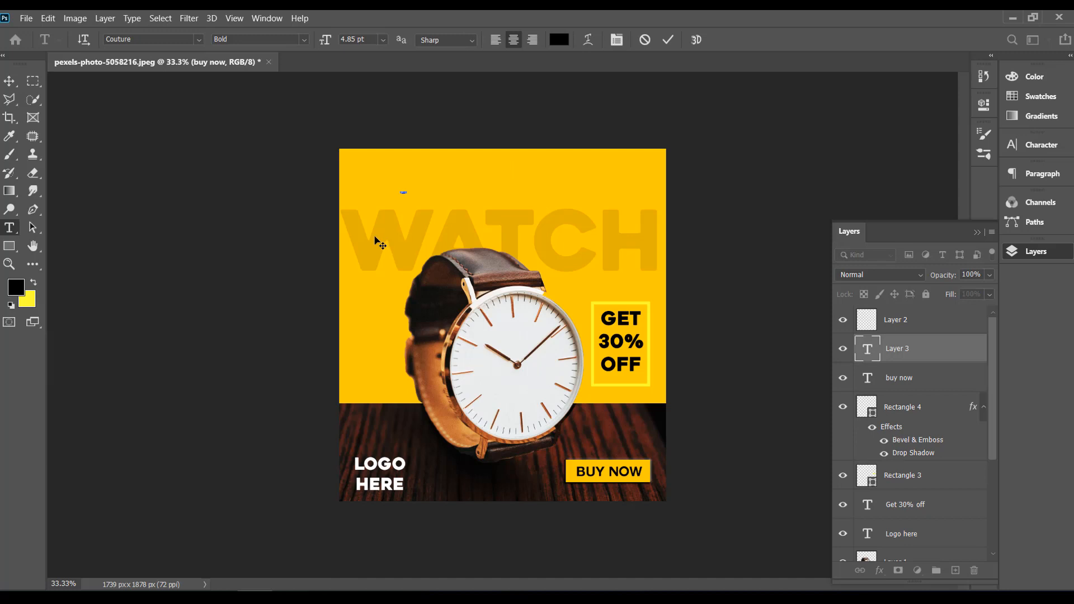
left_click(10, 80)
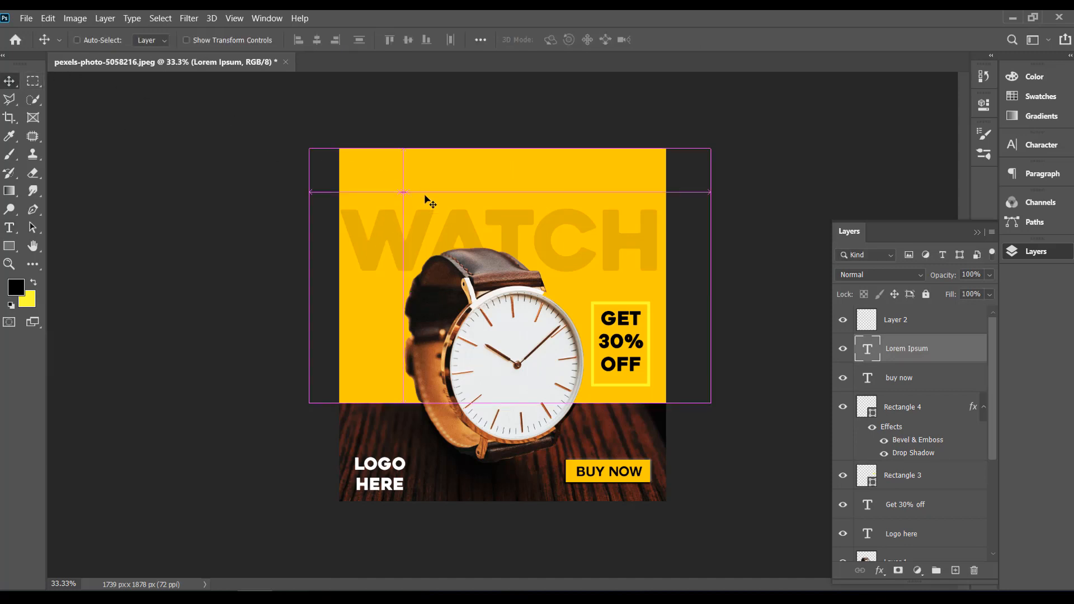
key("ctrl+t")
left_click_drag(407, 193, 641, 224)
left_click_drag(469, 196, 445, 178)
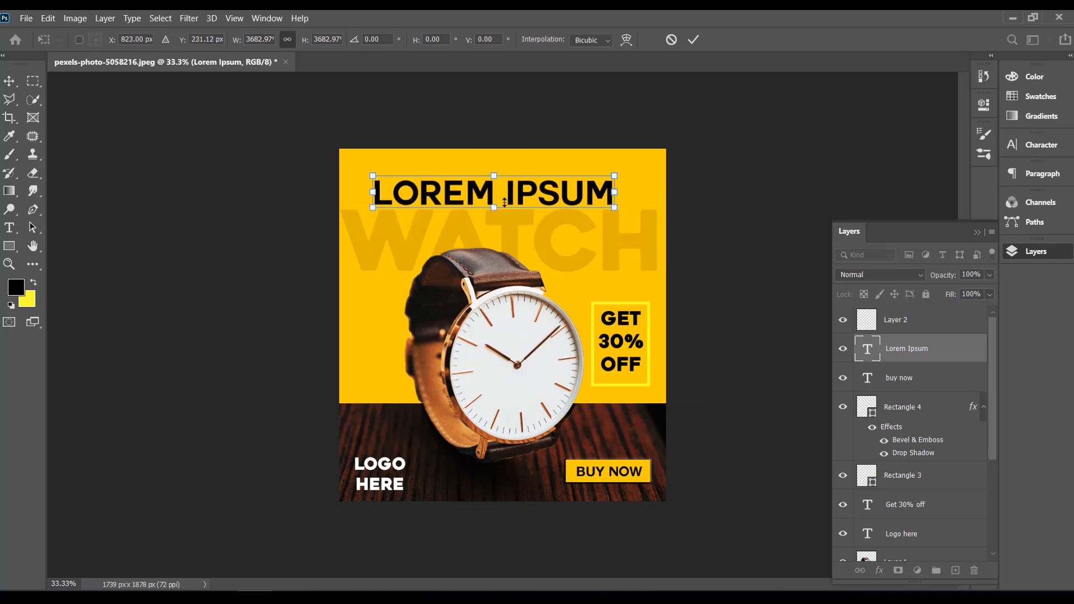
Step: Clear the placeholder wording from the large text line above WATCH, leaving it open for editing
left_click(10, 228)
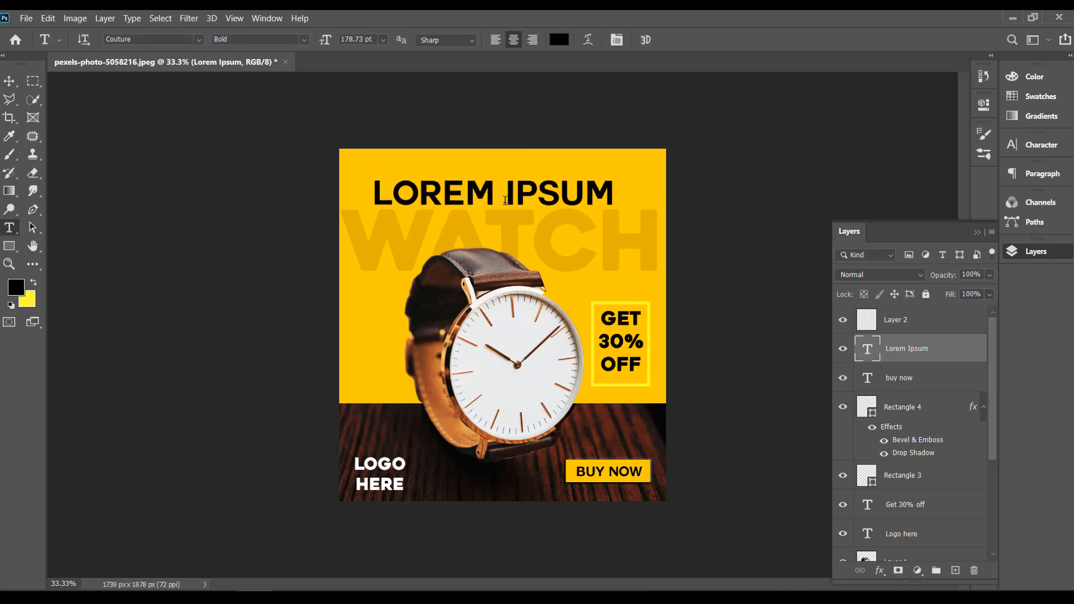
left_click(470, 197)
key("ctrl+a")
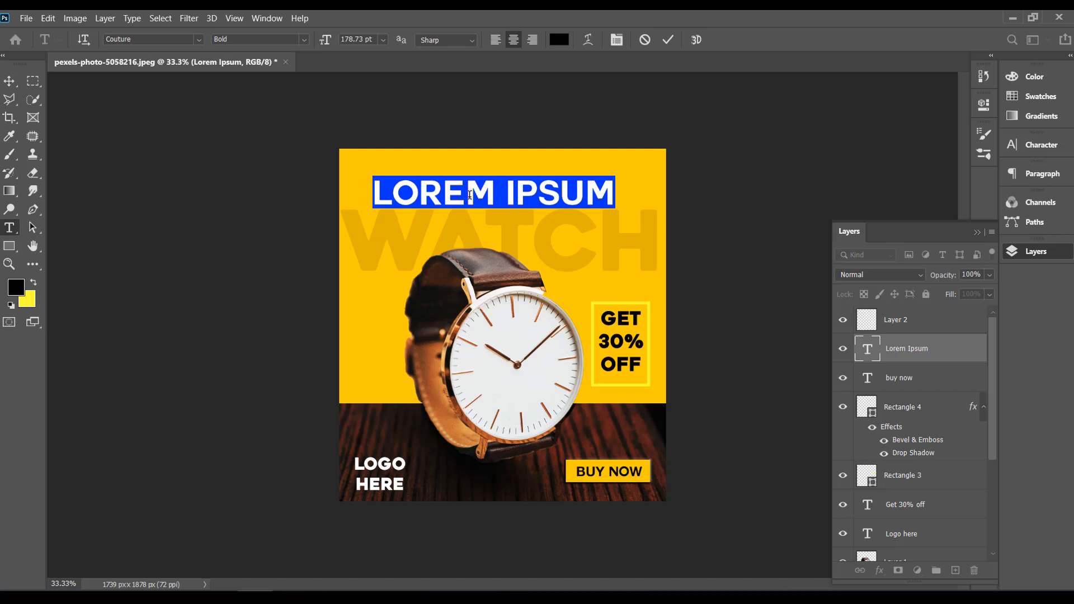
type("GET")
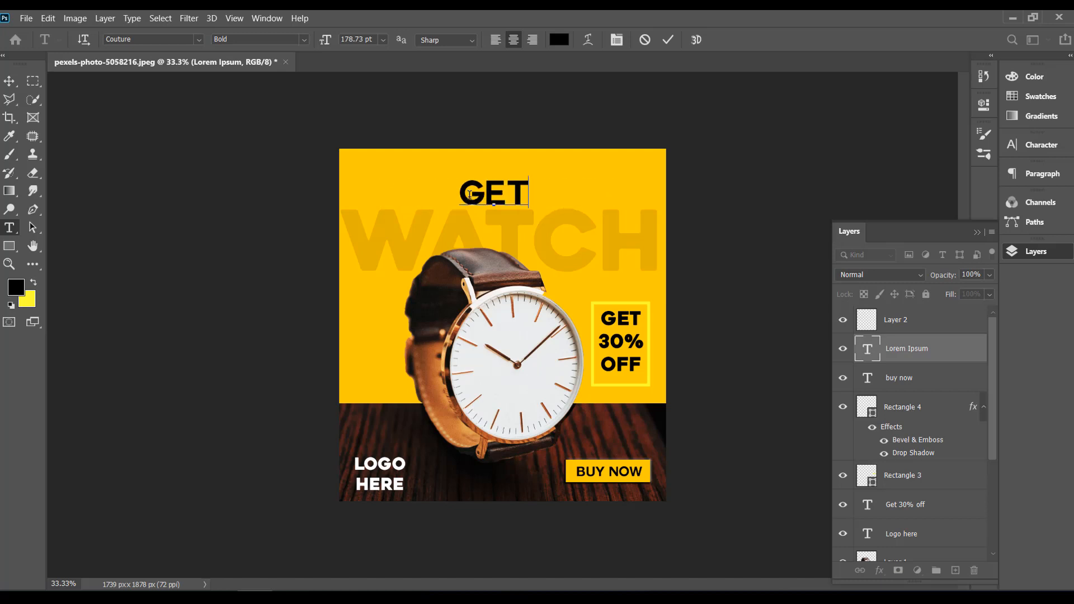
key("BackSpace")
key("BackSpace")
key("BackSpace")
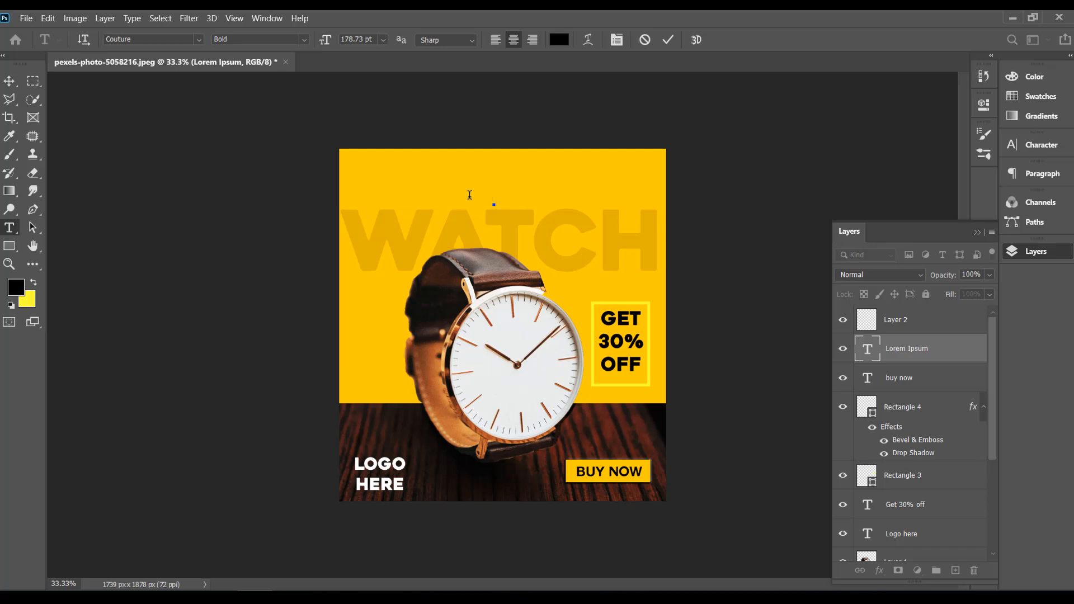
Step: Enter the headline GO ORDER AND / GET THIS ASAP on two lines and move it slightly closer to the banner's upper edge
type("GO")
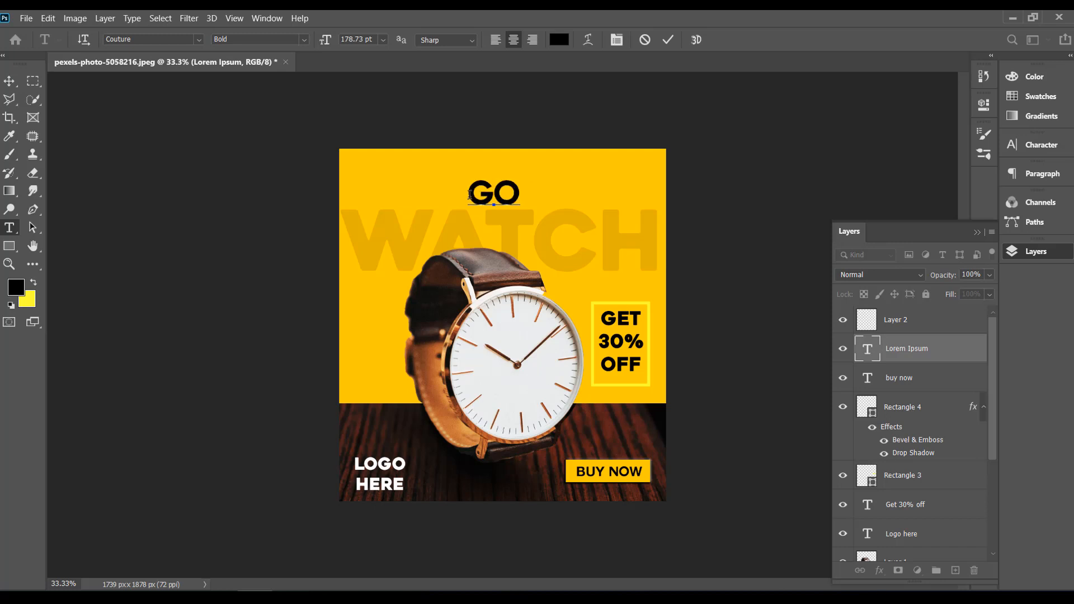
type(" O")
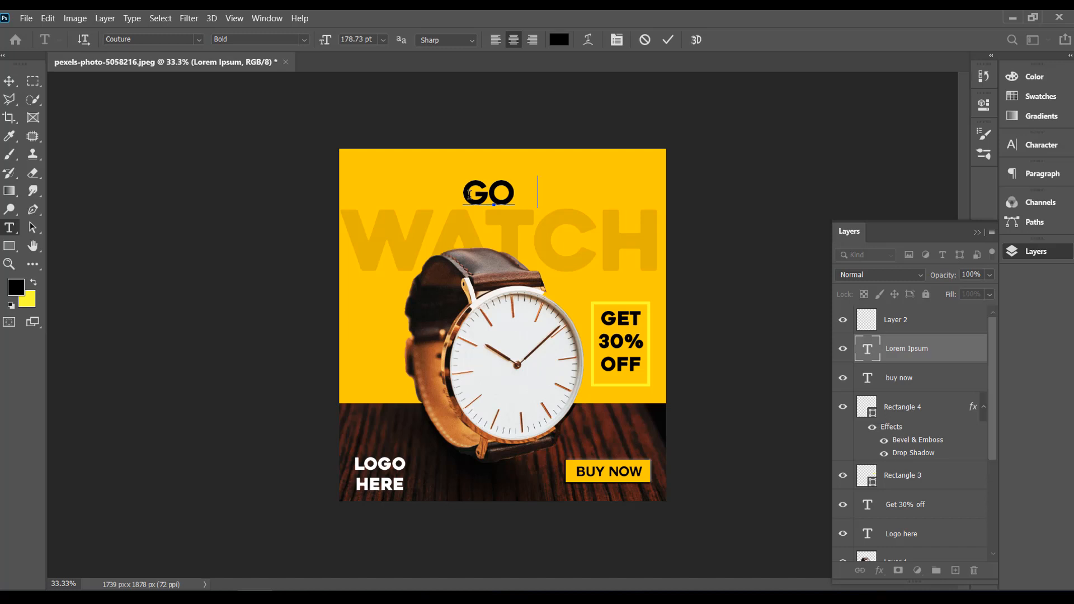
type("ORD")
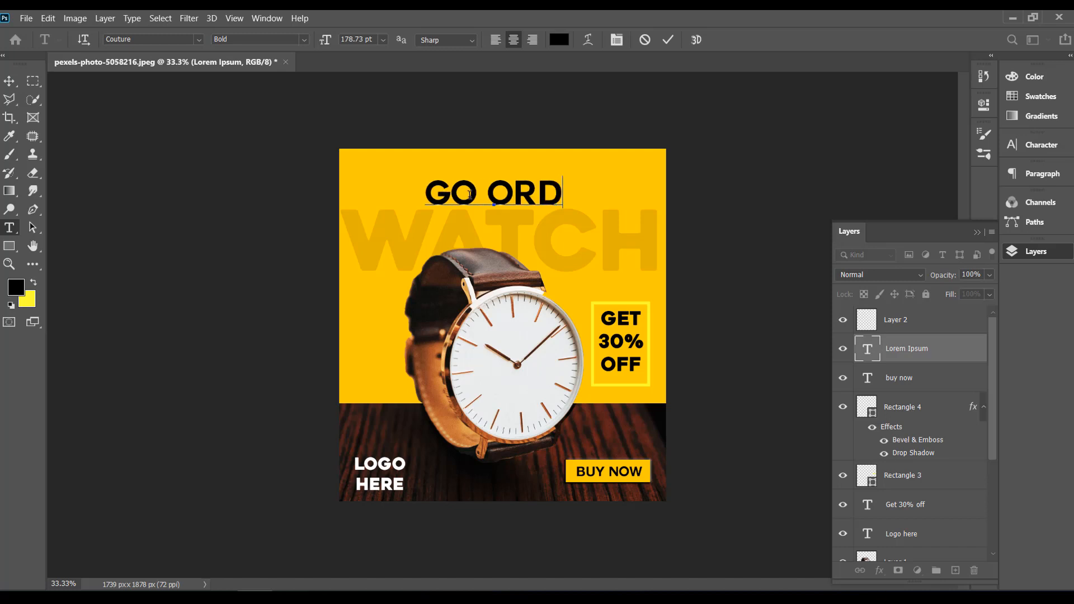
type("ER")
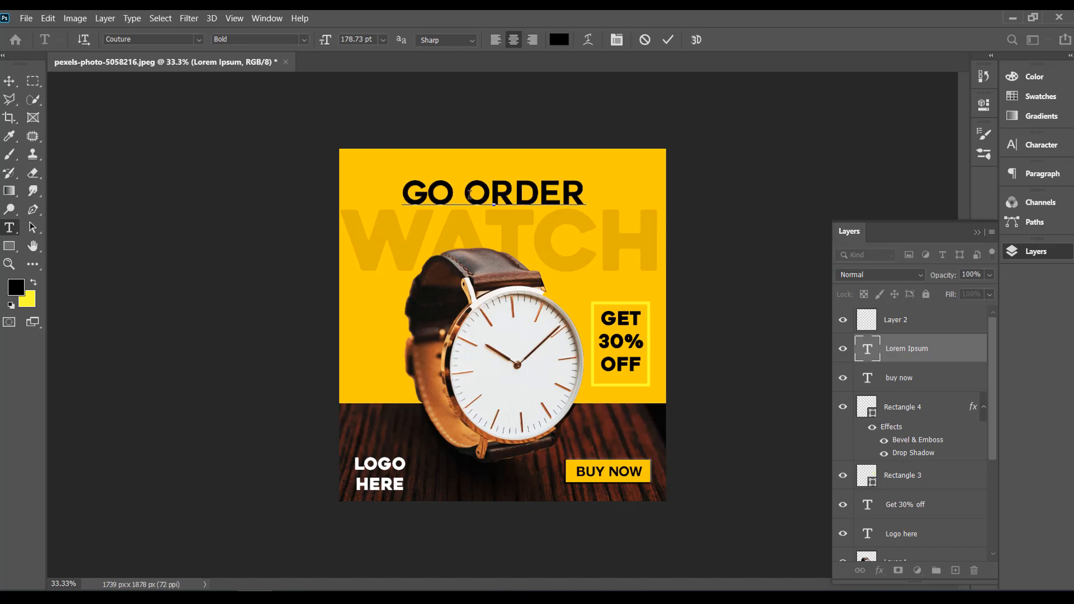
type(" AND")
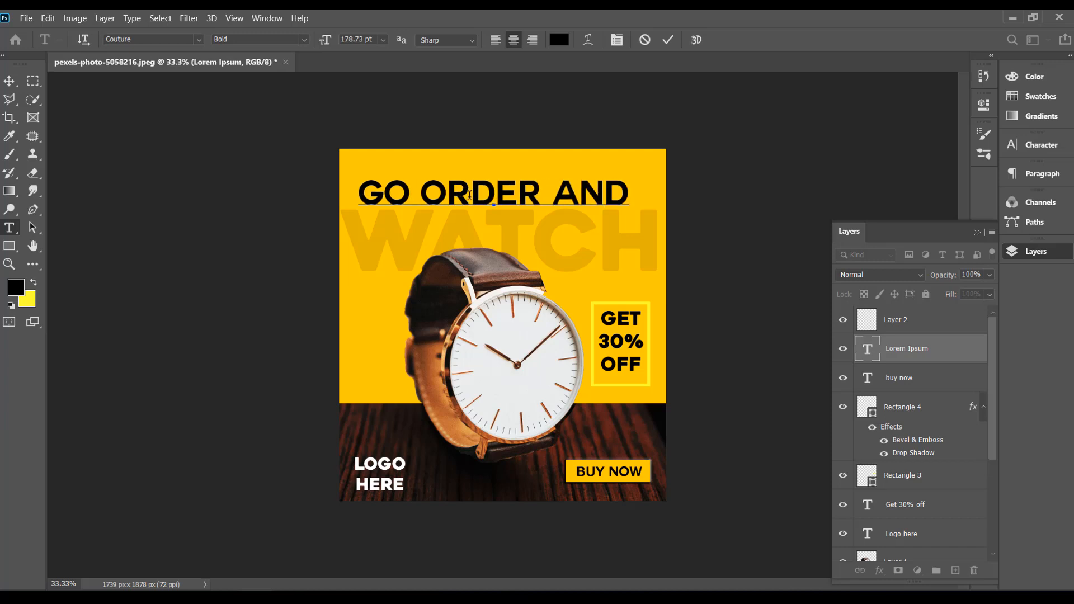
key("Return")
type("GET")
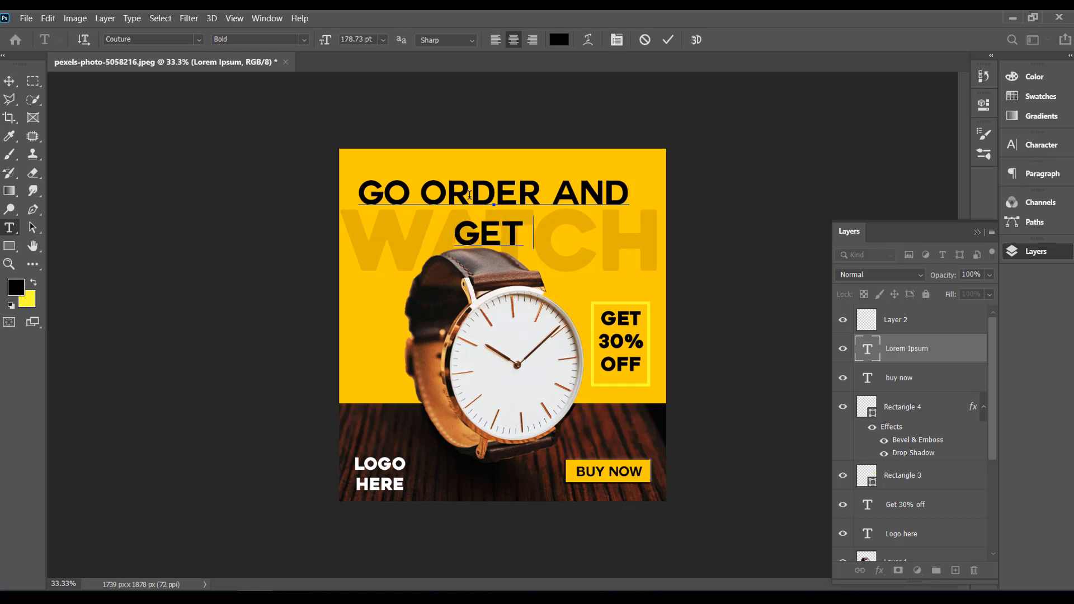
type(" THIS")
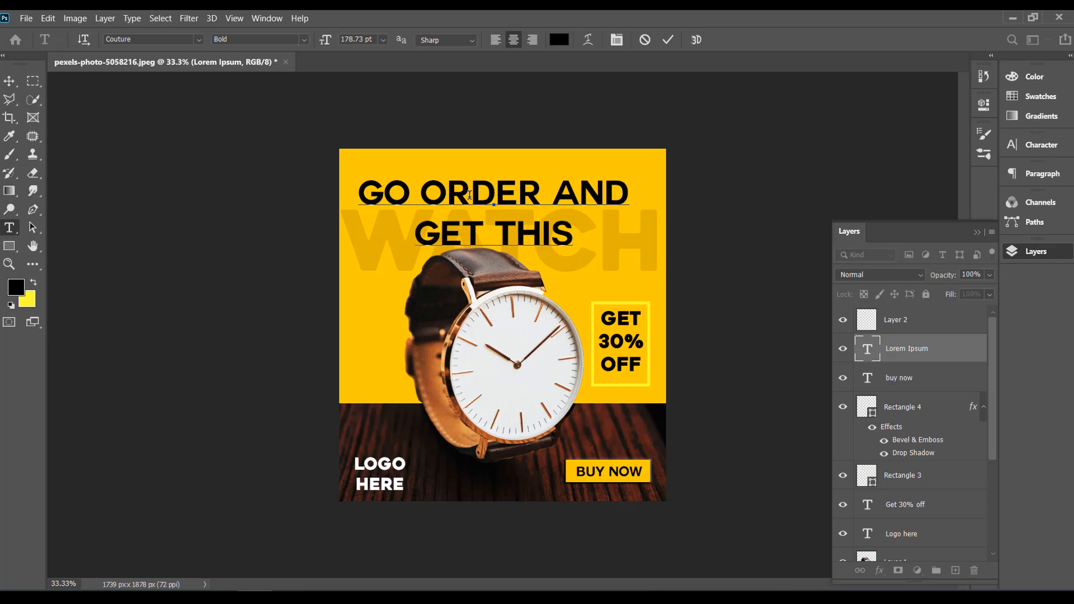
type(" A")
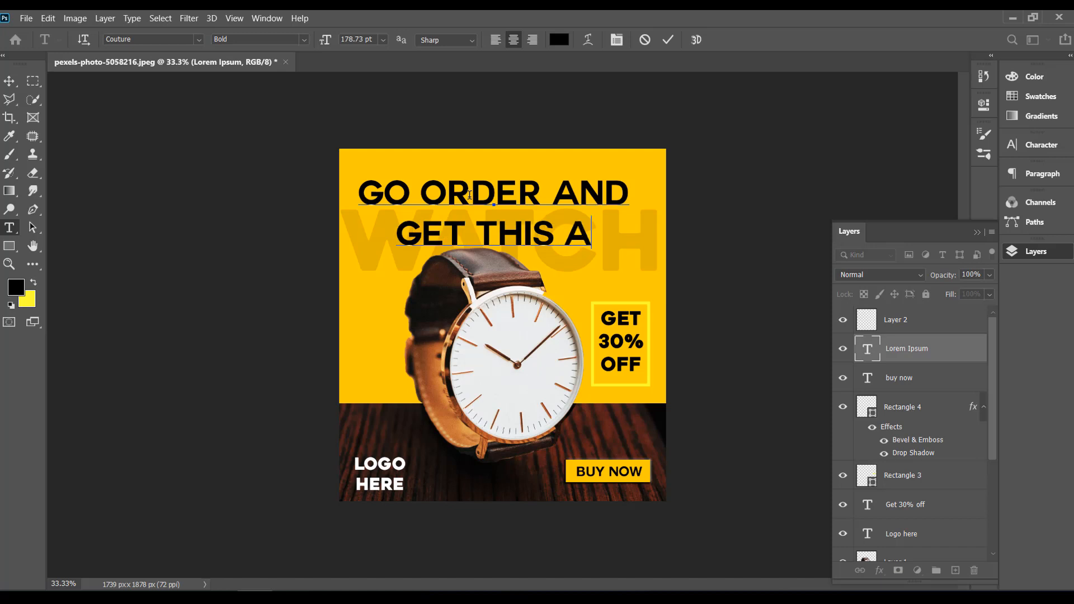
type("SAP")
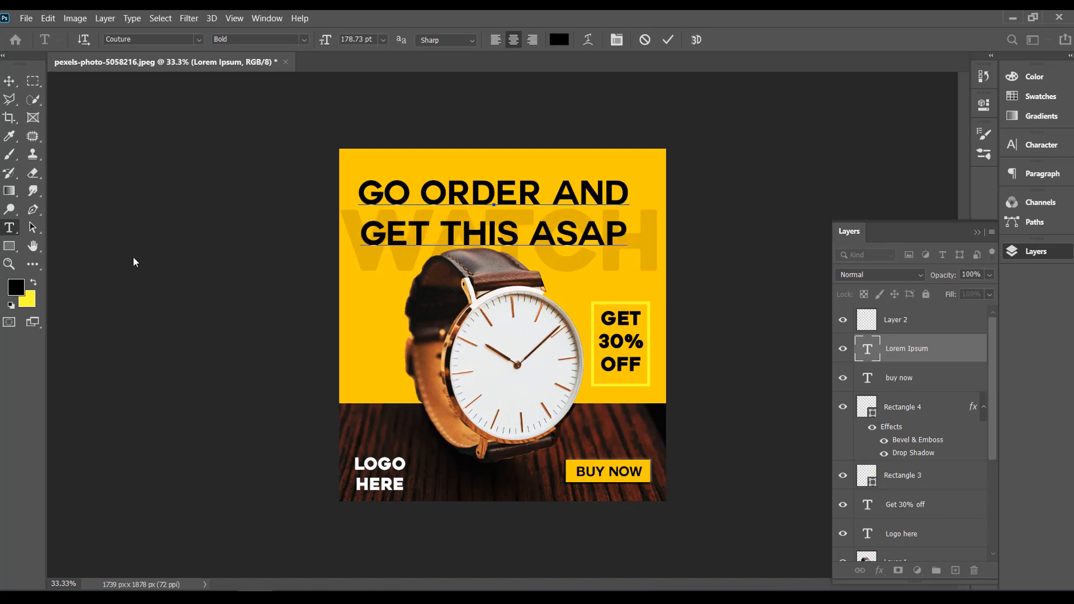
left_click(9, 80)
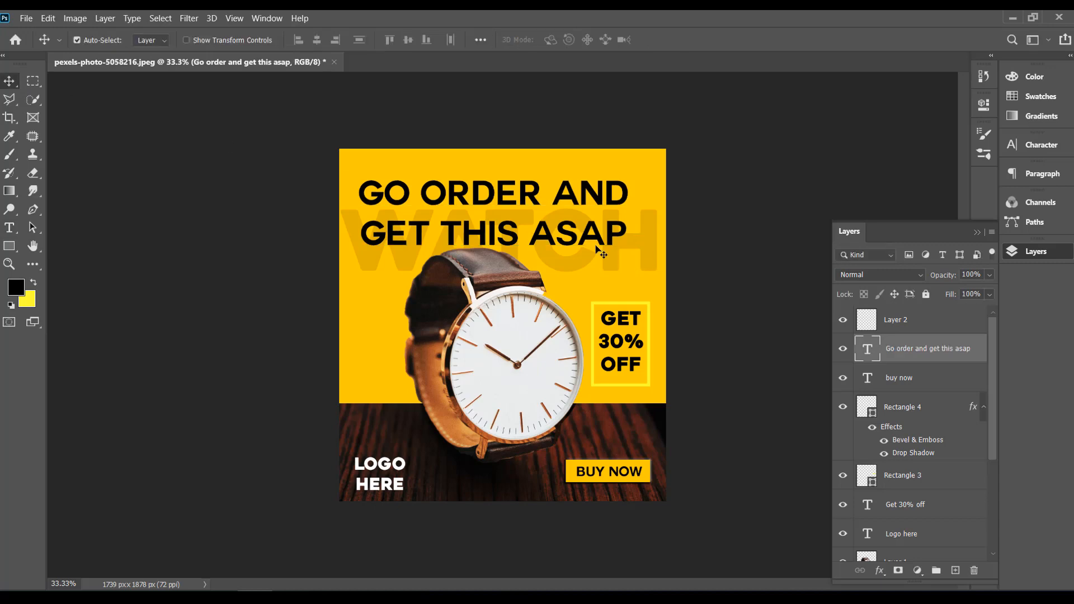
left_click_drag(604, 235, 610, 222)
Step: Select both lines of the GO ORDER AND GET THIS ASAP headline and reduce their font size
left_click(9, 227)
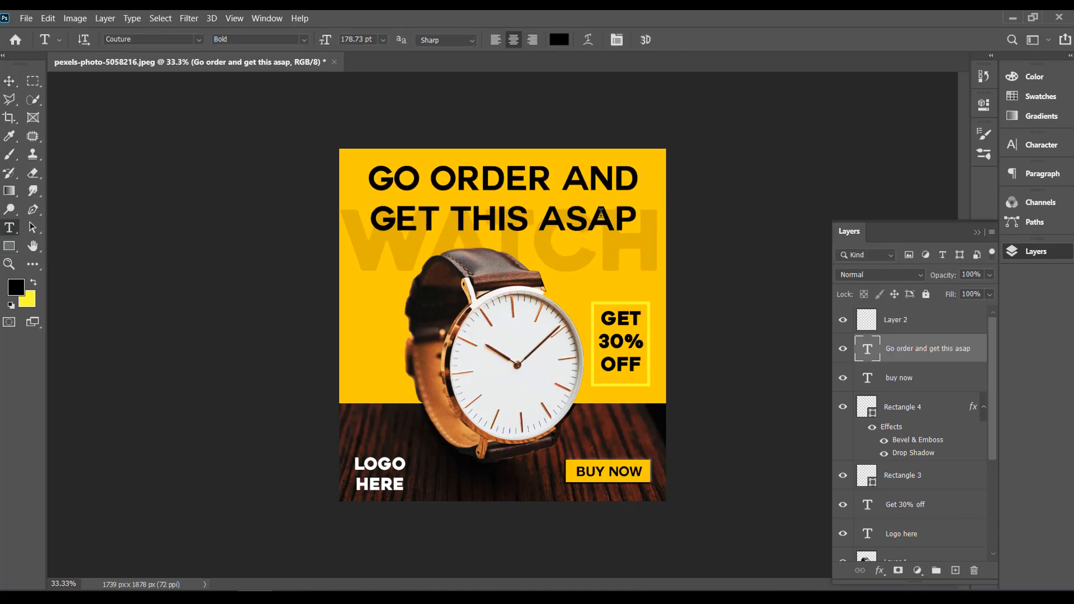
left_click(635, 219)
left_click_drag(636, 220, 358, 179)
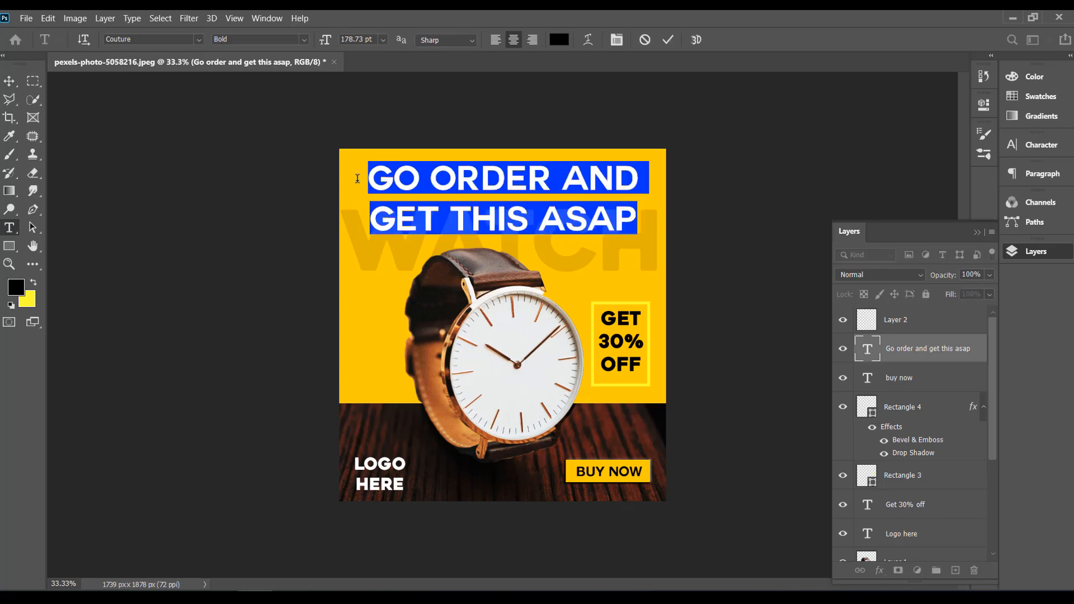
left_click(383, 39)
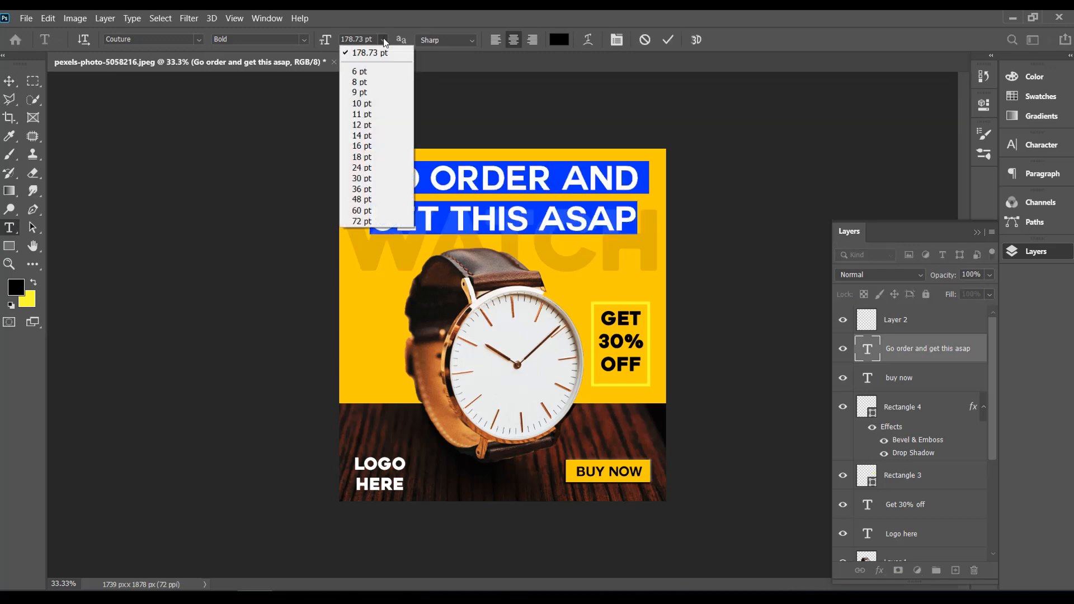
left_click(369, 40)
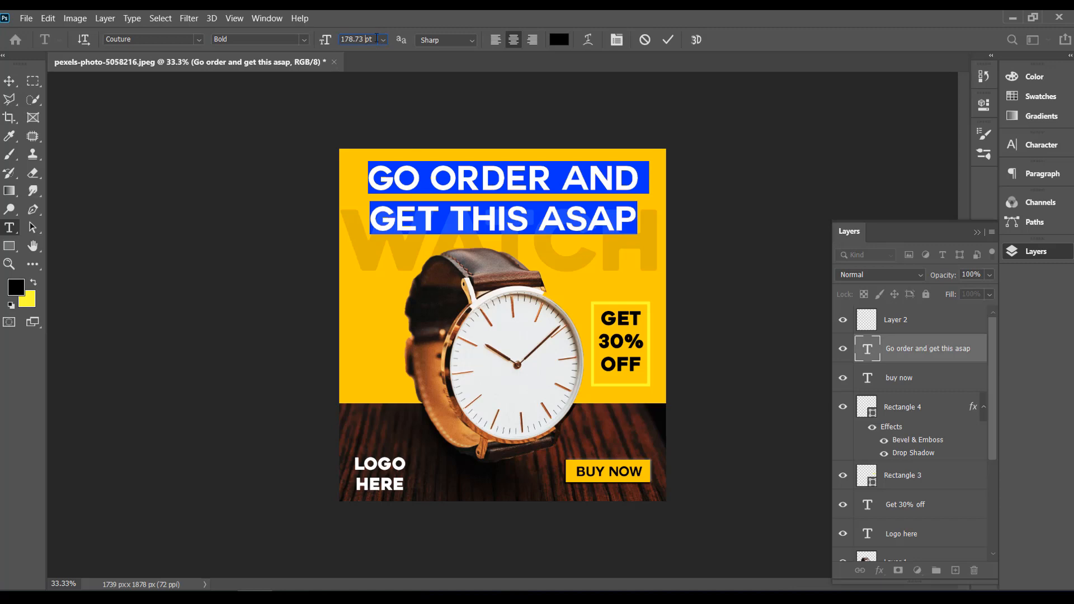
left_click_drag(374, 38, 271, 39)
Step: Free-transform the headline to about 139% width and 170% height with about 16° horizontal skew, placing it in the banner's upper area
key("ctrl+t")
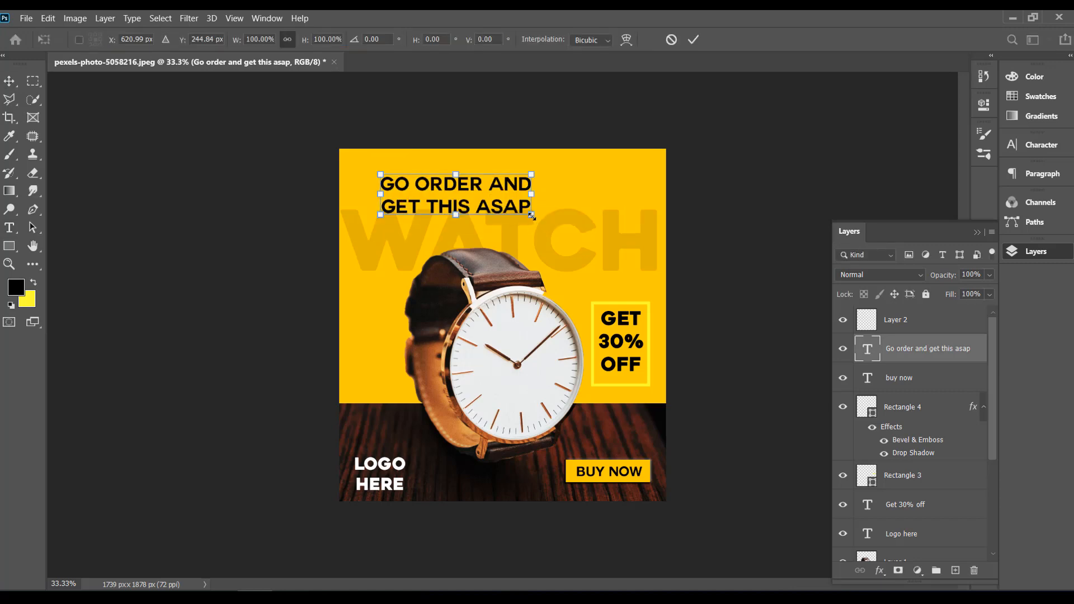
left_click_drag(532, 217, 606, 208)
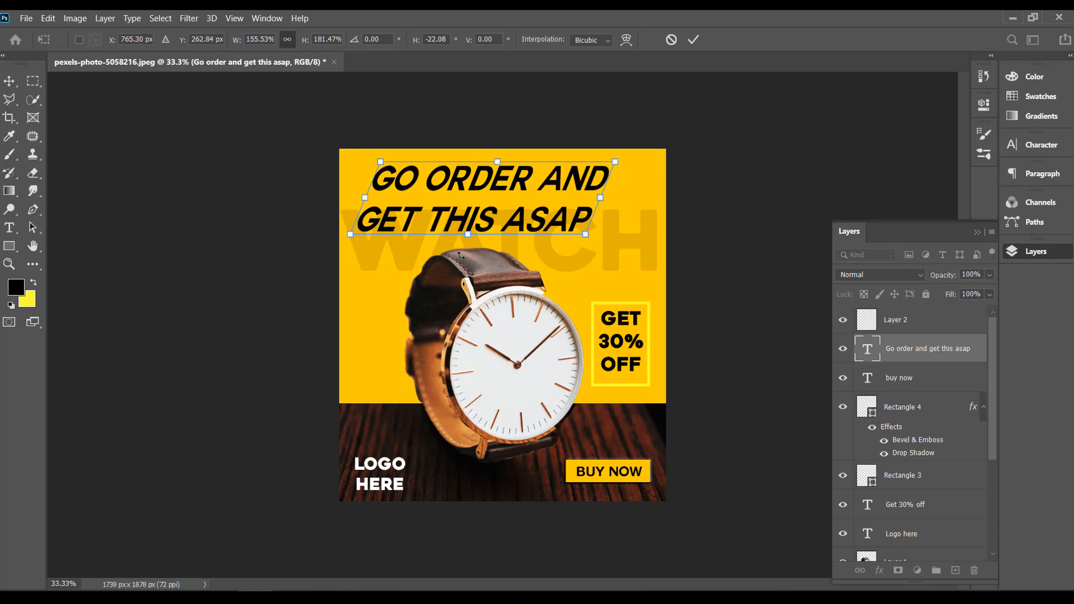
left_click_drag(468, 235, 479, 231)
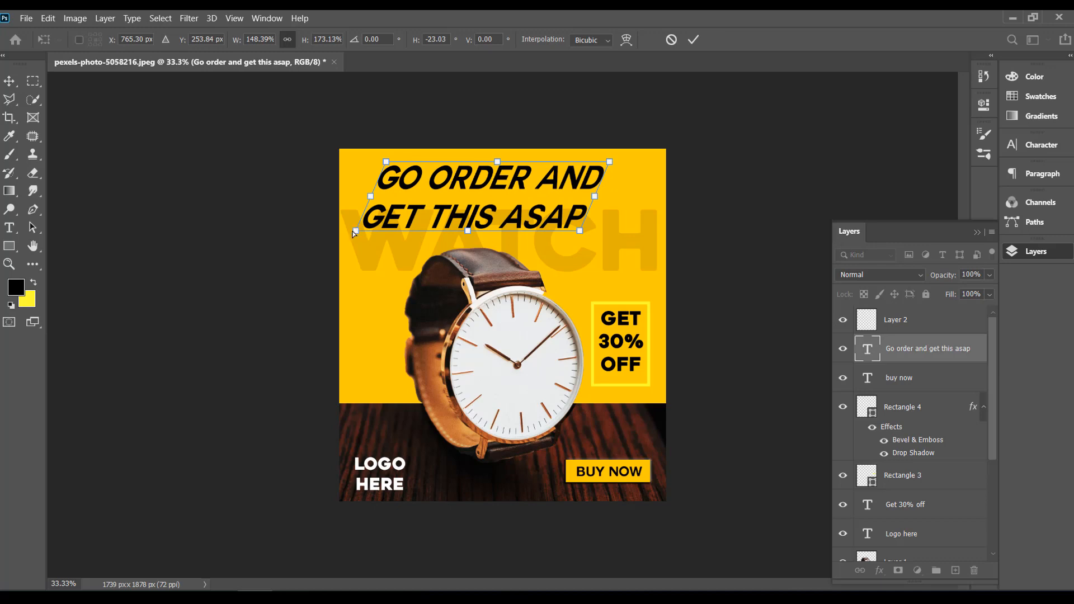
left_click_drag(352, 230, 341, 232)
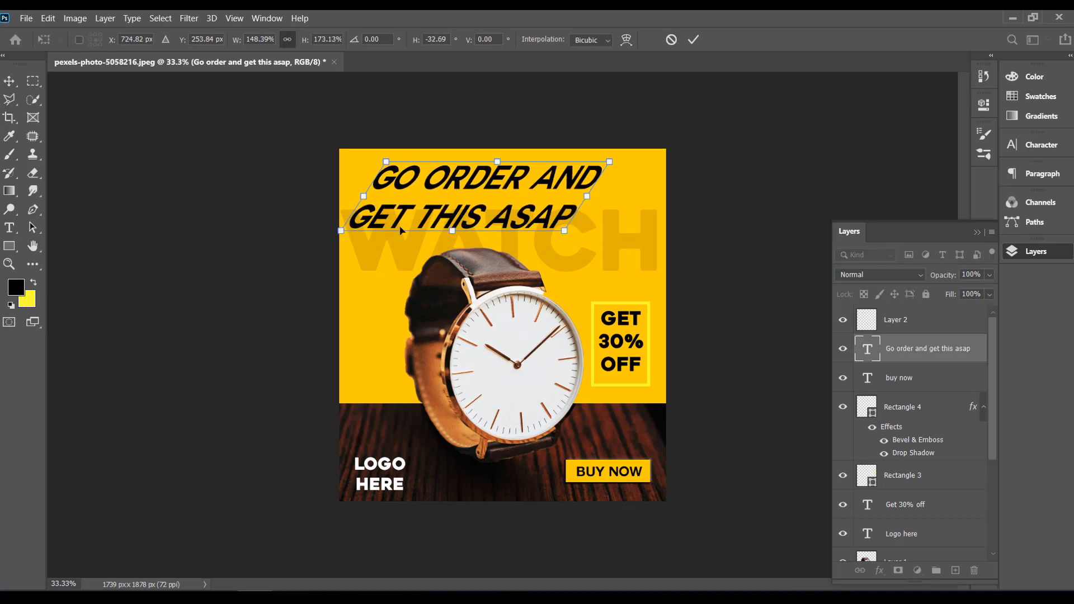
left_click_drag(387, 164, 353, 158)
left_click_drag(566, 233, 616, 230)
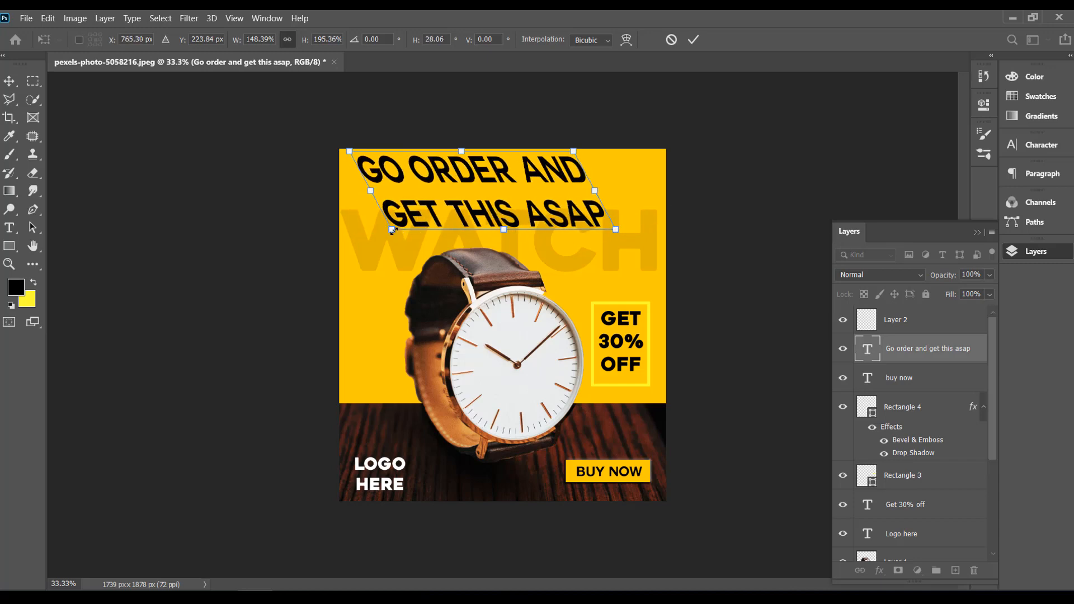
left_click_drag(392, 231, 418, 230)
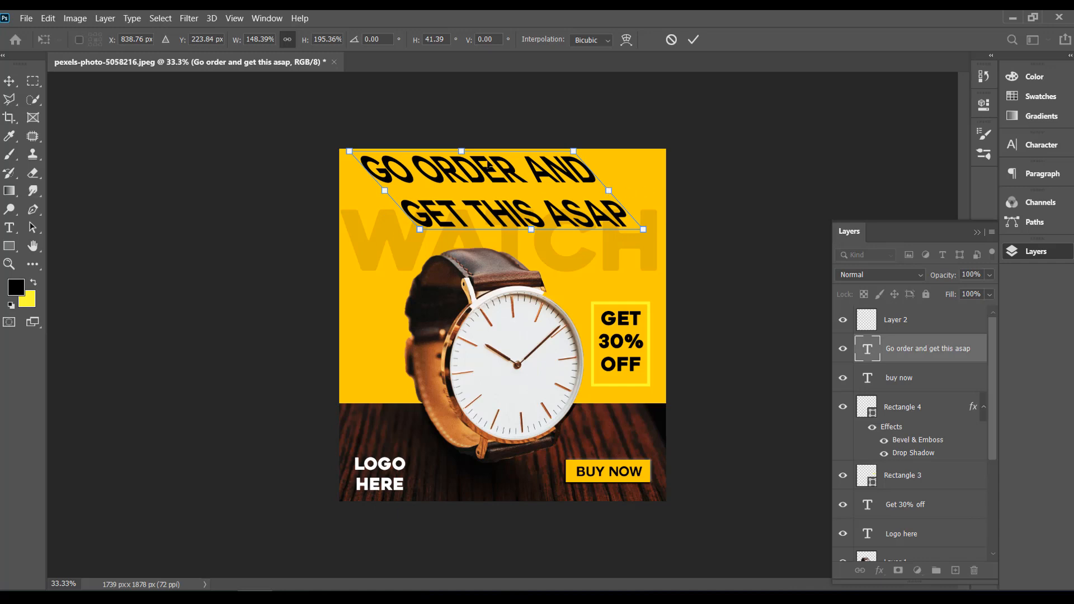
left_click_drag(461, 151, 488, 164)
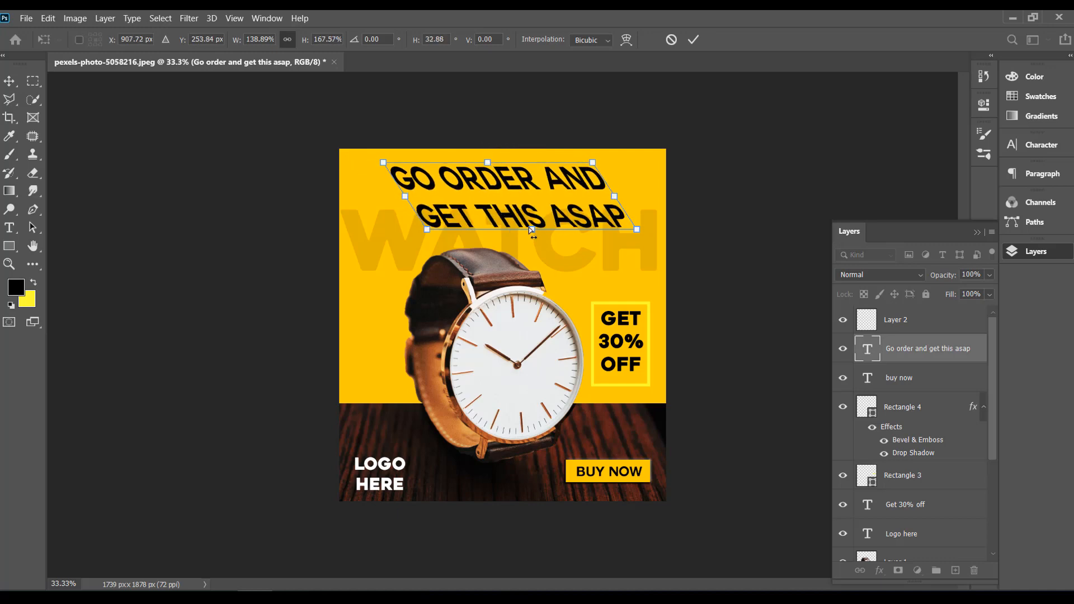
left_click_drag(532, 227, 508, 229)
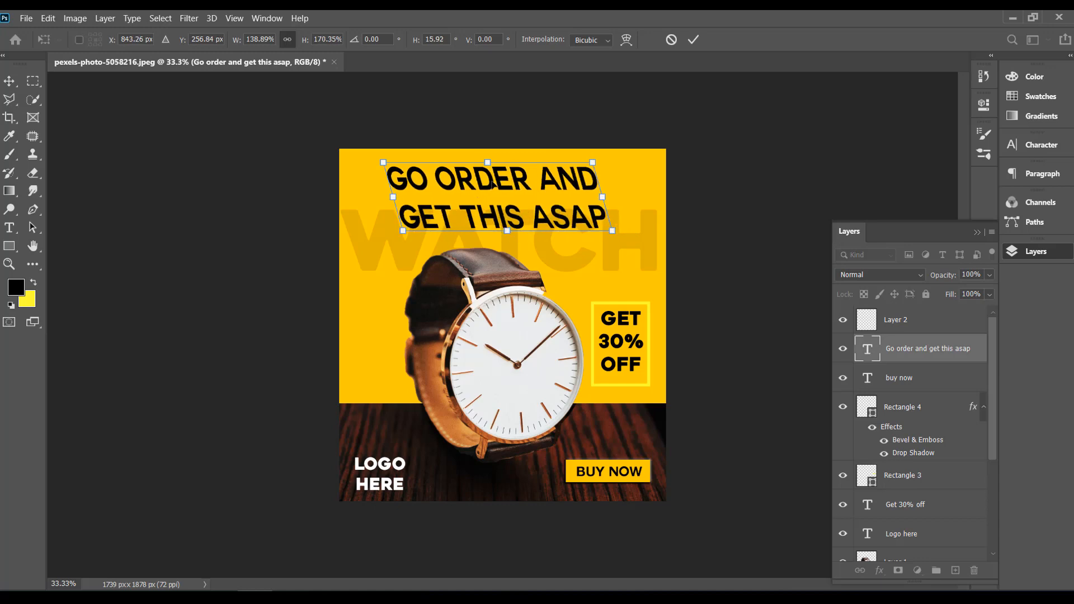
left_click_drag(492, 187, 475, 185)
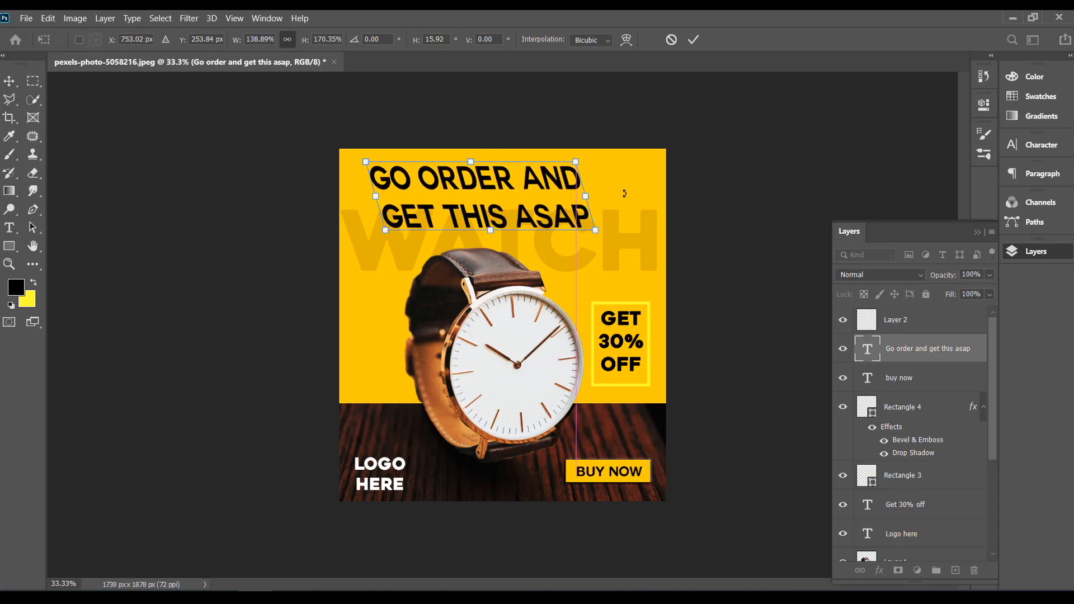
left_click(695, 40)
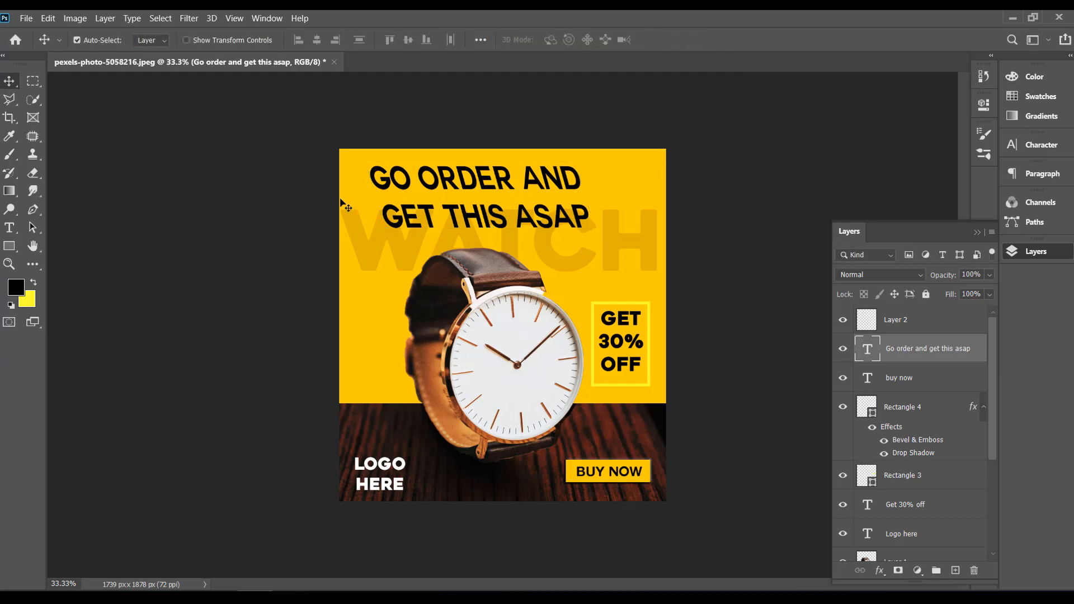
Step: Tighten the line spacing of the two-line headline by setting its leading to 150 pt
left_click(9, 228)
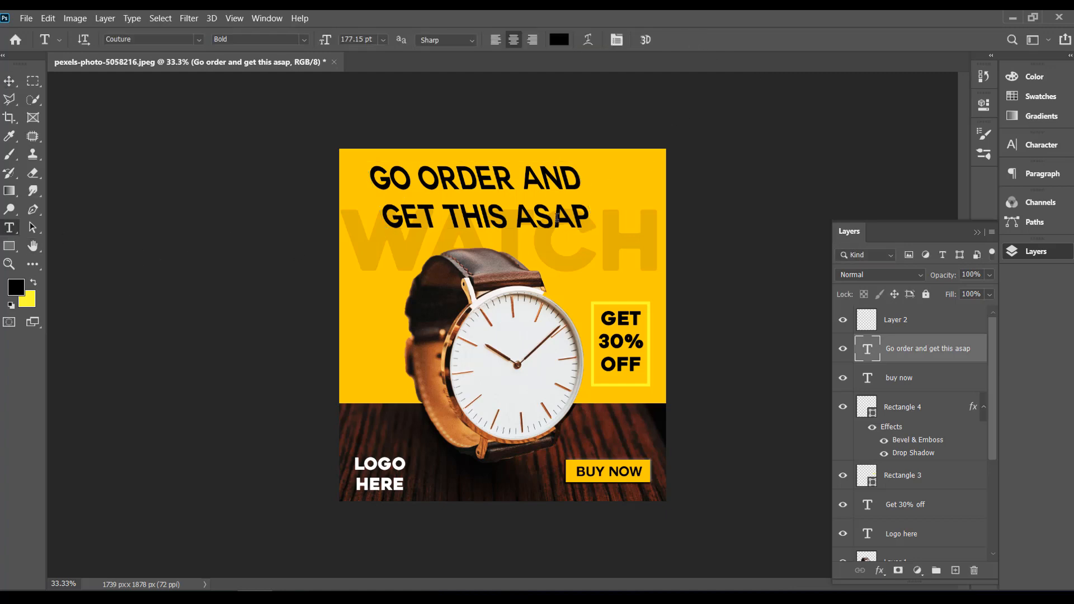
left_click(587, 221)
left_click_drag(587, 222, 364, 171)
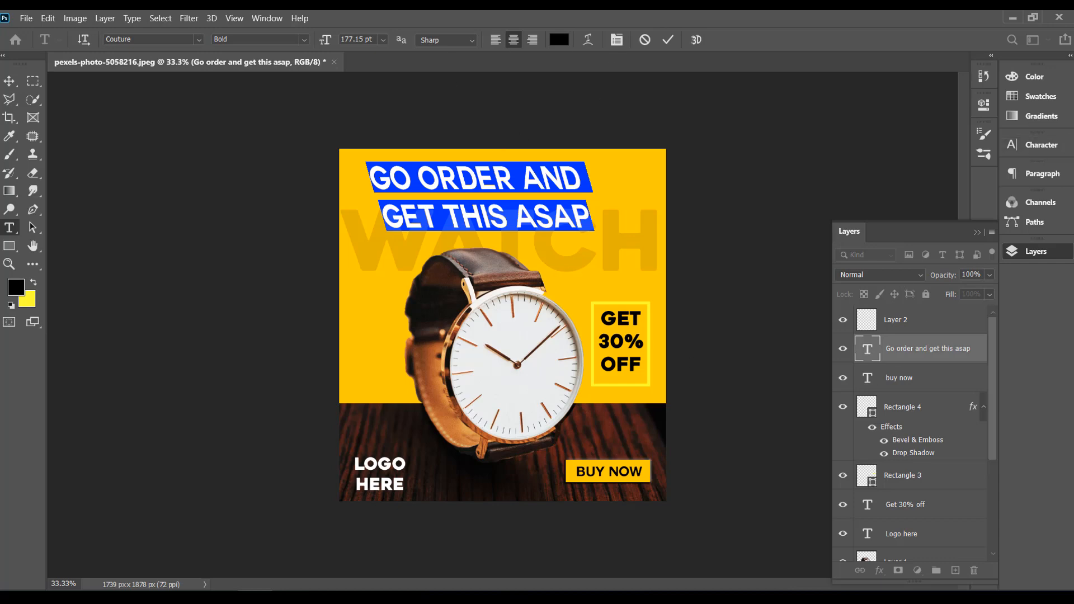
left_click(1041, 145)
left_click(988, 182)
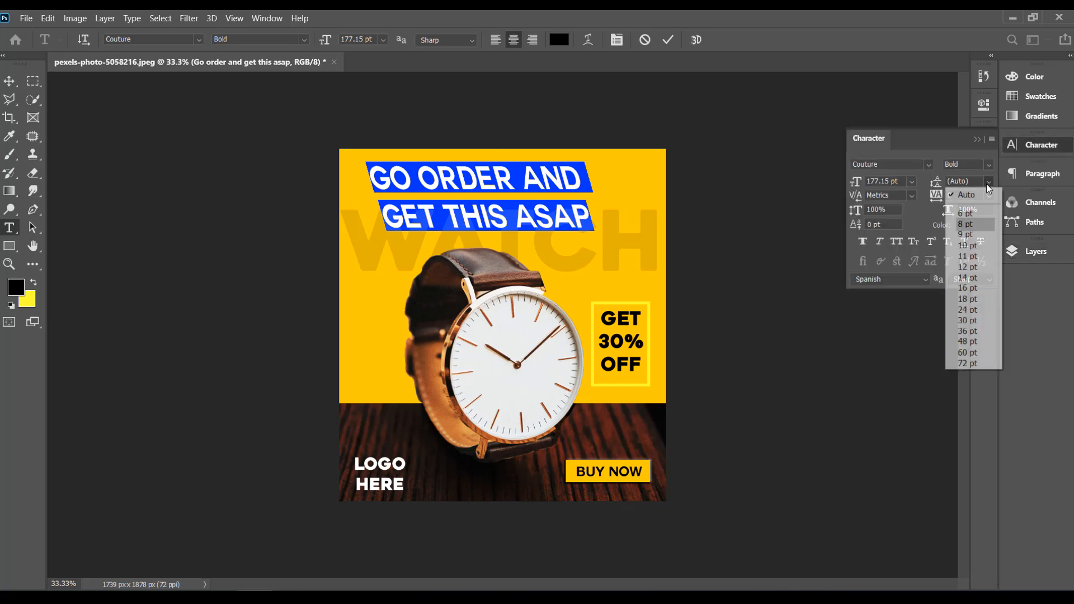
left_click(976, 364)
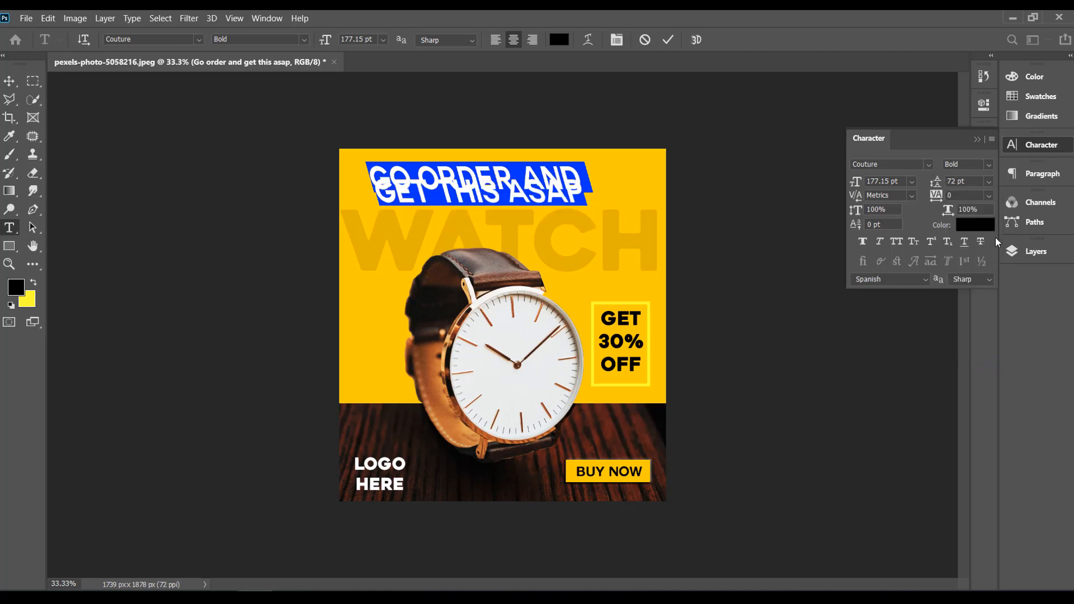
left_click_drag(968, 183, 911, 186)
type("150")
key("Return")
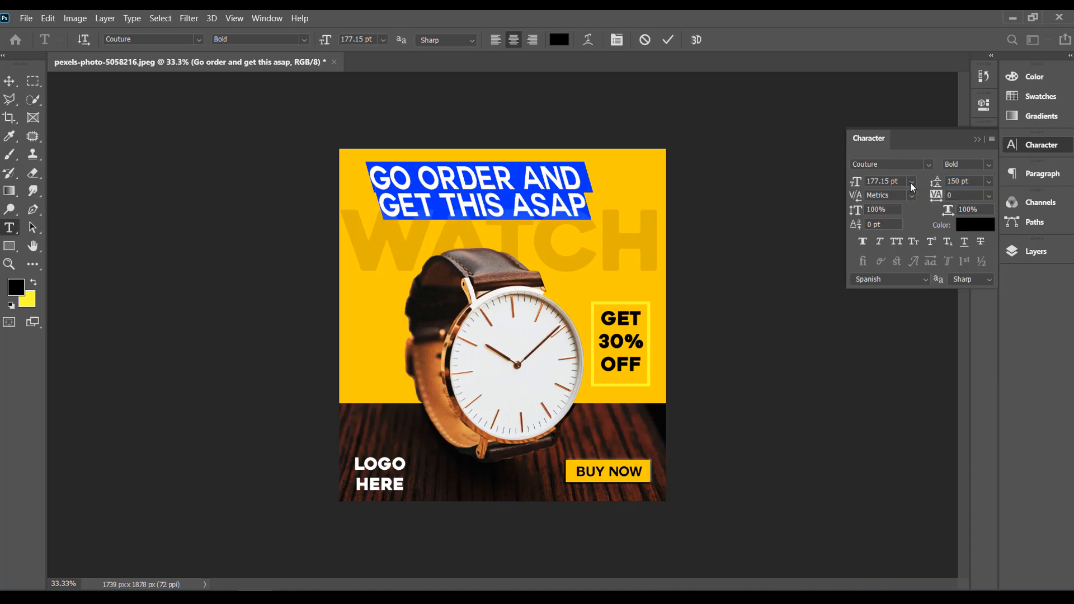
left_click(9, 81)
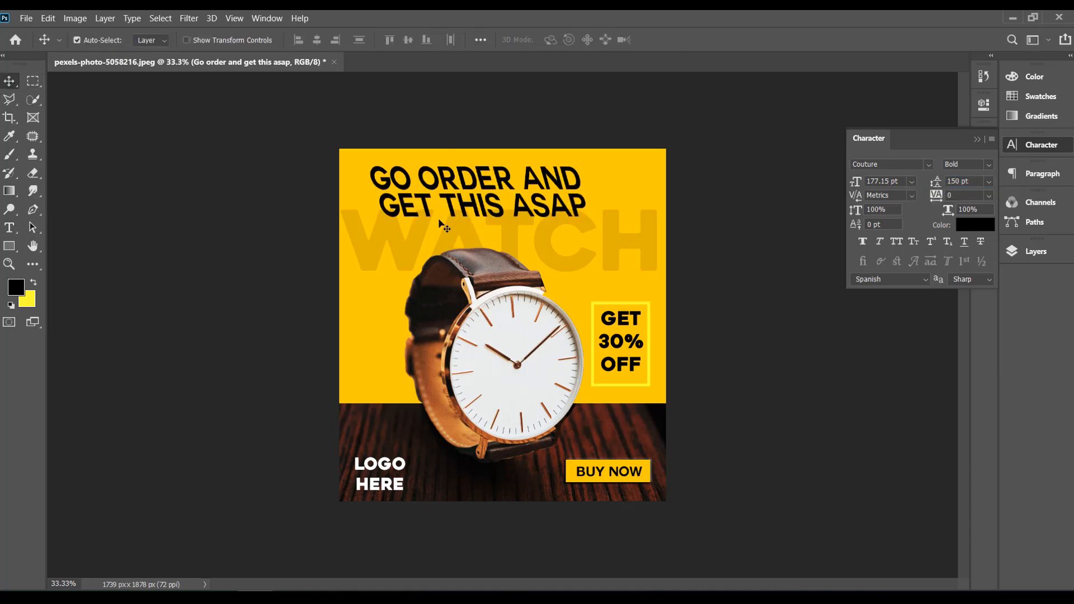
Step: Change the font of both headline lines to Heavitas Regular
left_click(9, 227)
left_click(574, 206)
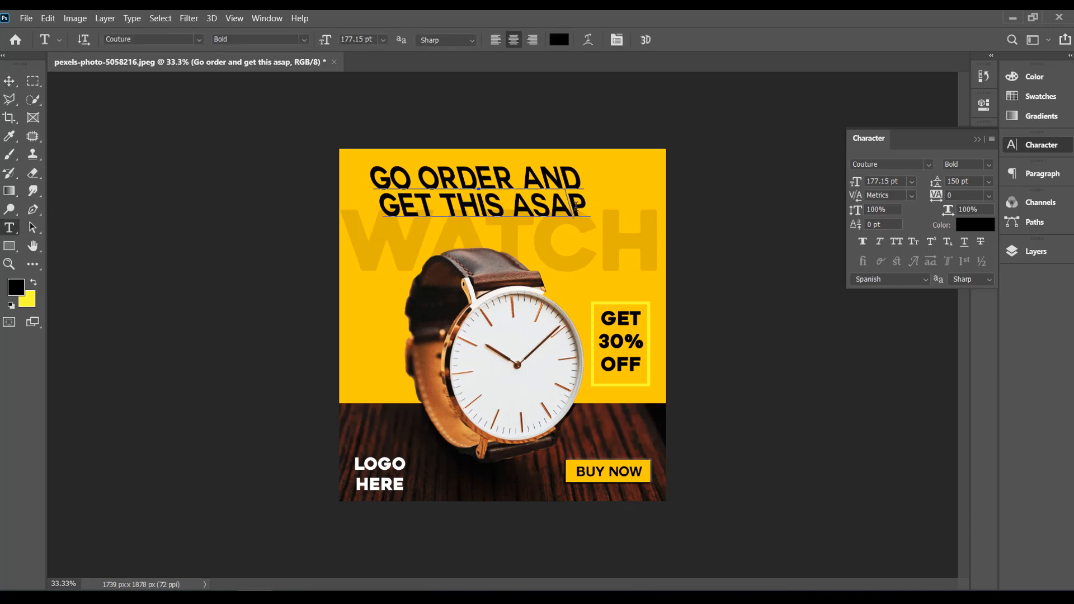
left_click_drag(587, 216, 276, 162)
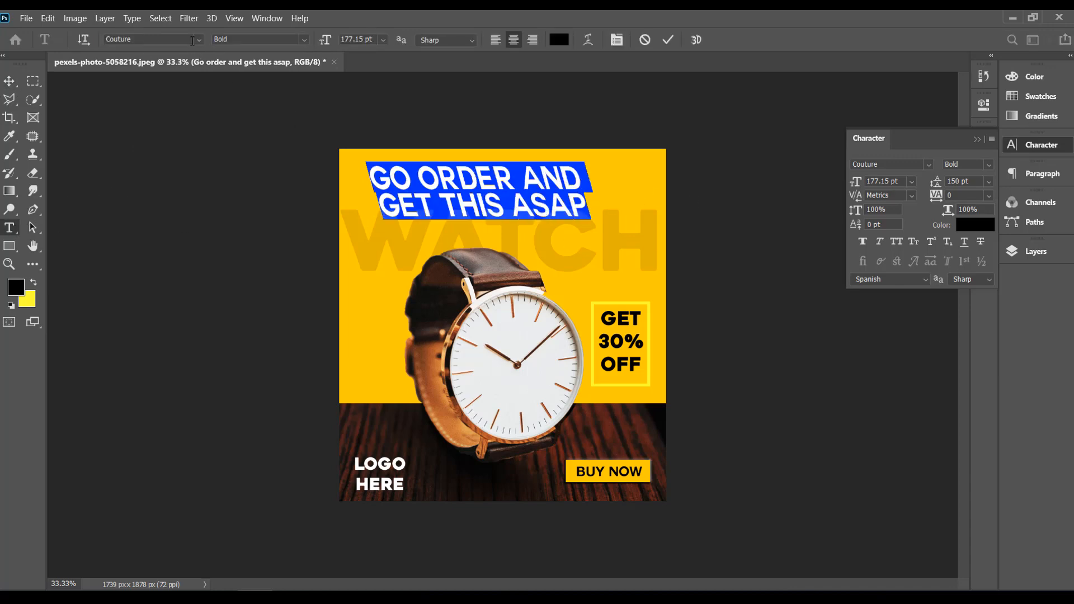
left_click(199, 40)
left_click(263, 100)
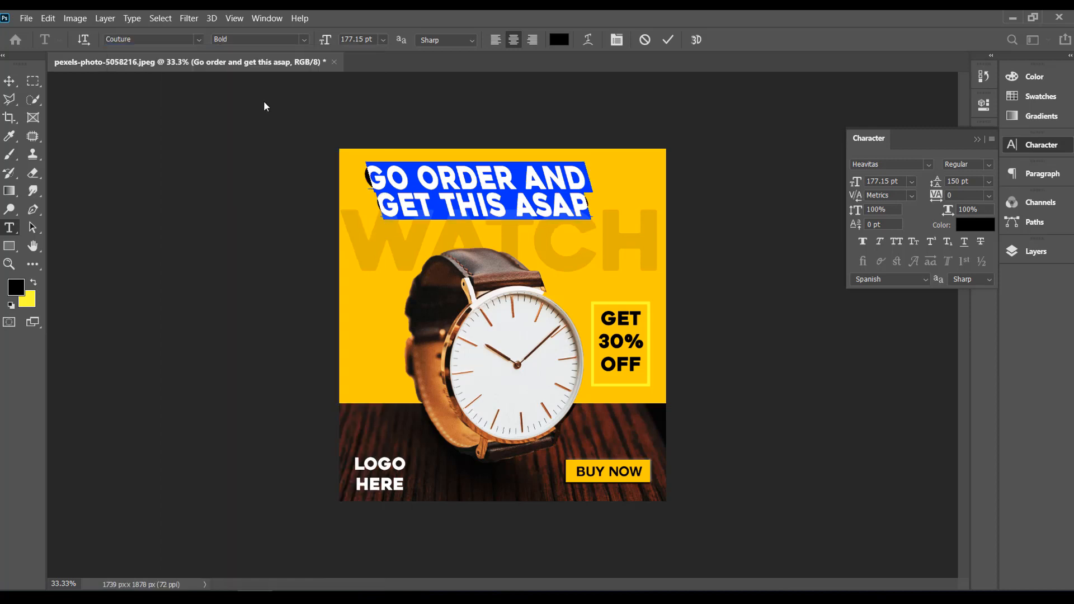
Step: Set the headline's leading to 160 pt
left_click(976, 182)
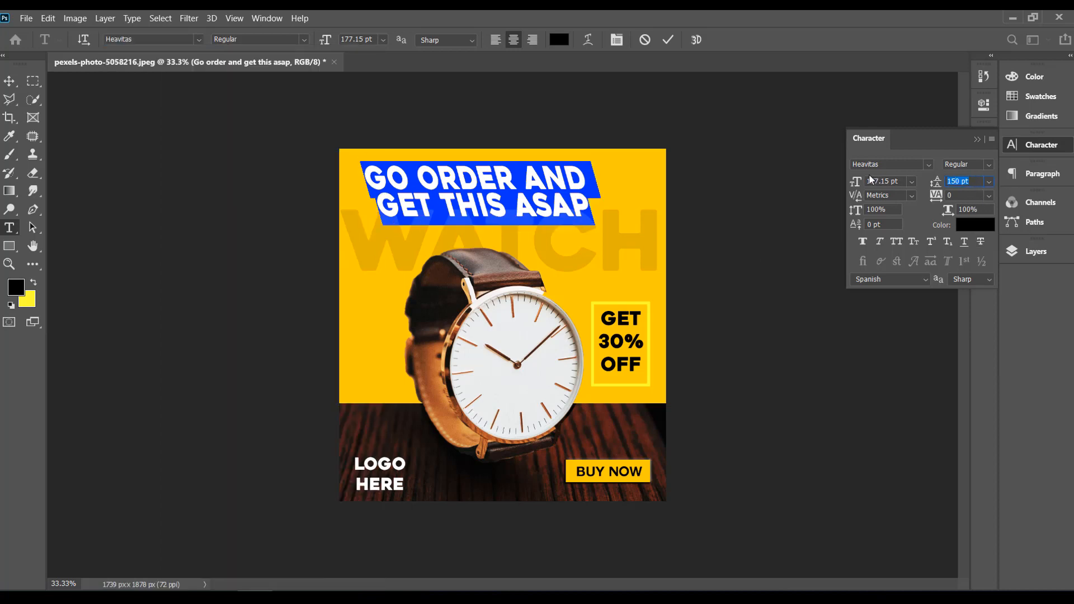
type("160 pt")
key("Return")
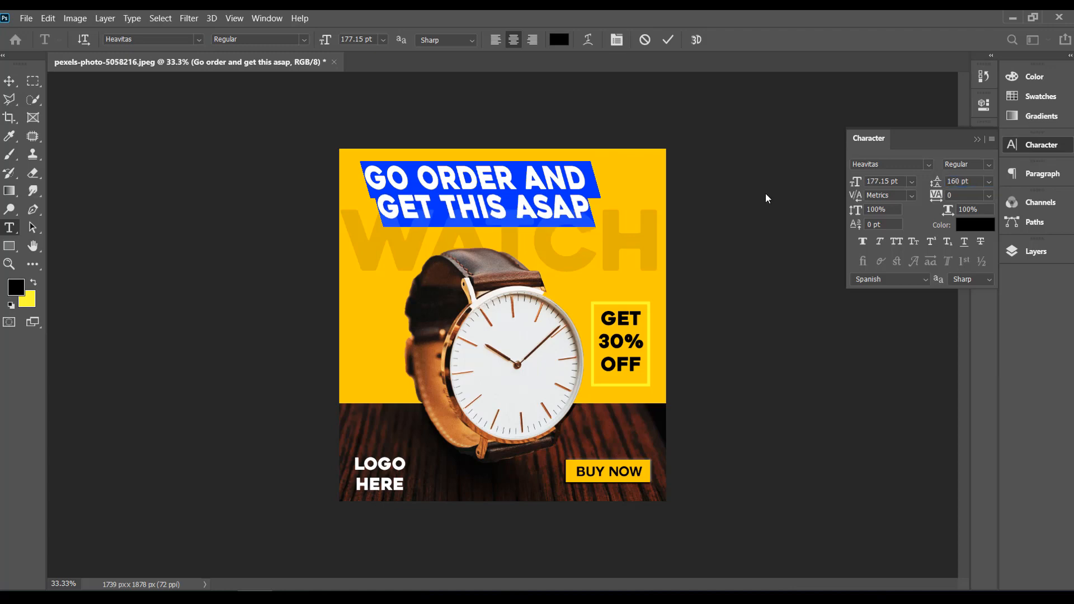
Step: Commit the headline text edit and move the headline slightly left, closer to the banner's left edge
left_click(10, 80)
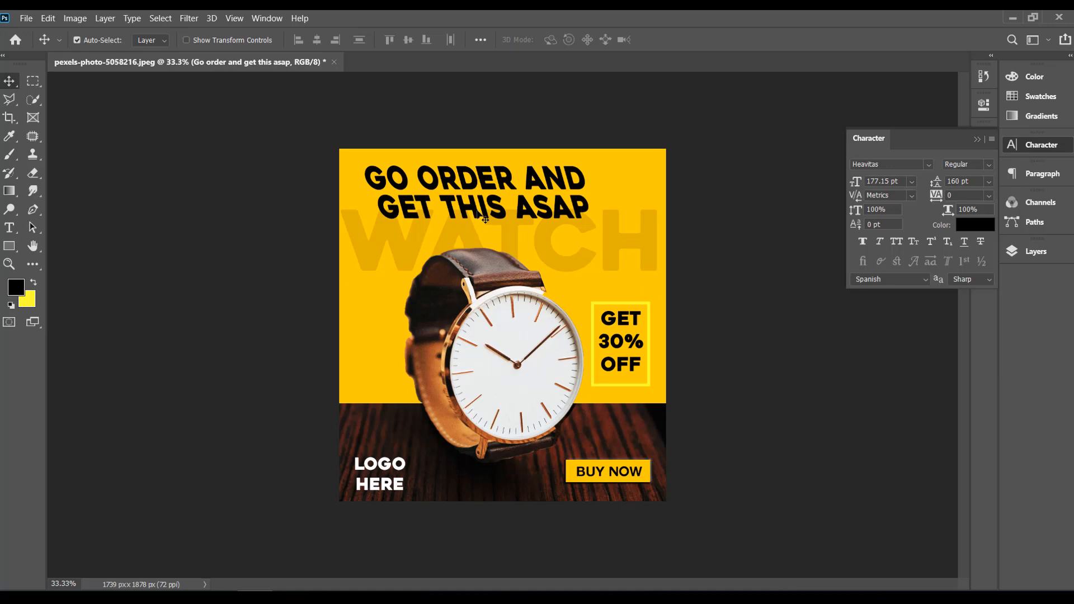
mouse_move(485, 220)
left_mouse_down()
mouse_move(549, 211)
mouse_move(465, 215)
left_mouse_up()
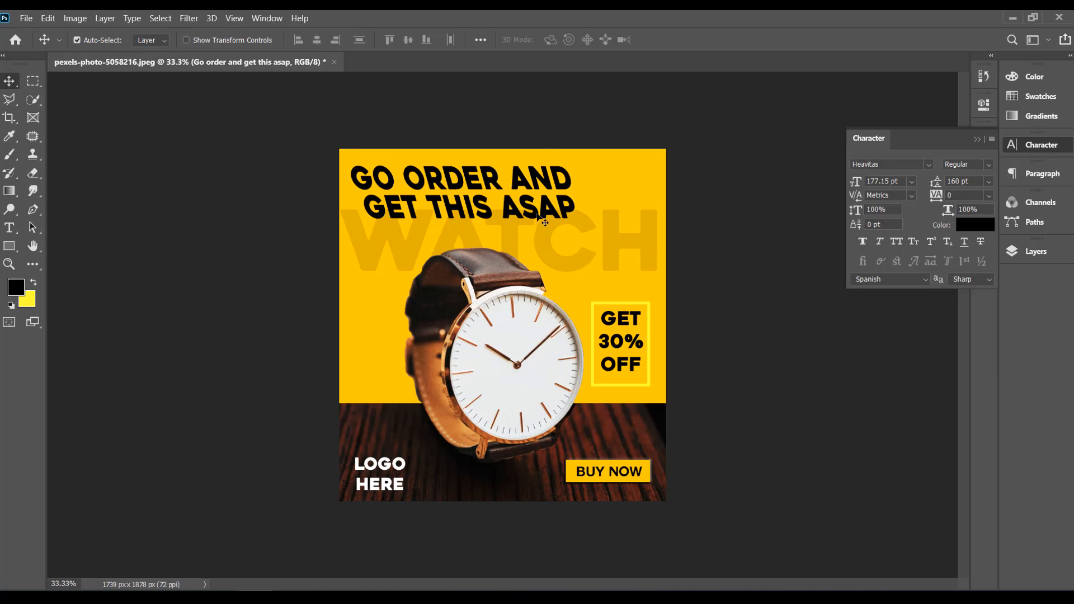
left_click(980, 139)
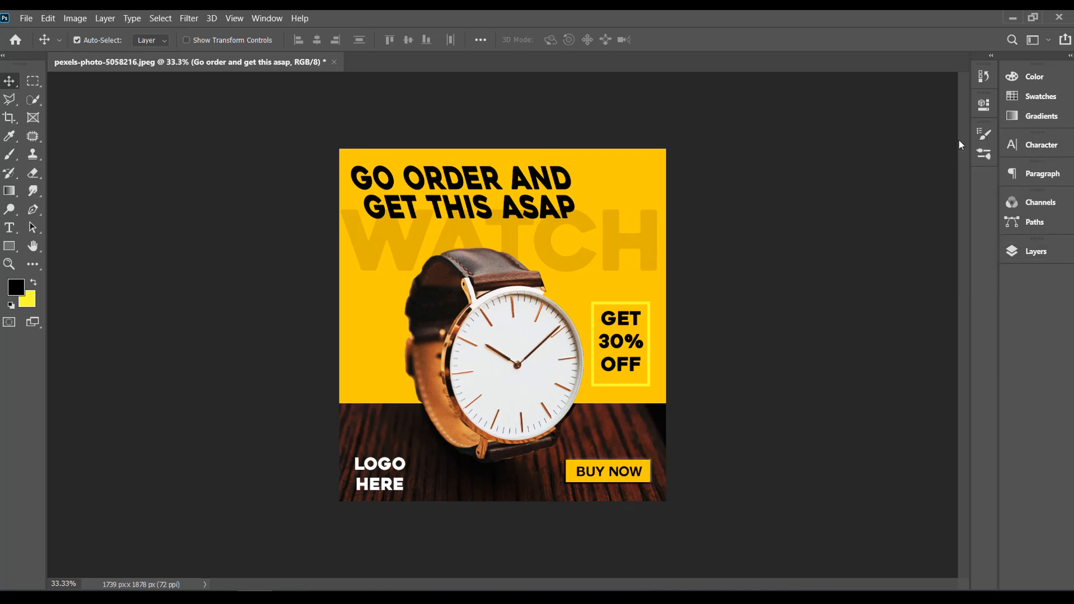
Step: Enable the Bevel & Emboss and Outer Glow effects on the headline layer, leaving Drop Shadow off
left_click(1034, 251)
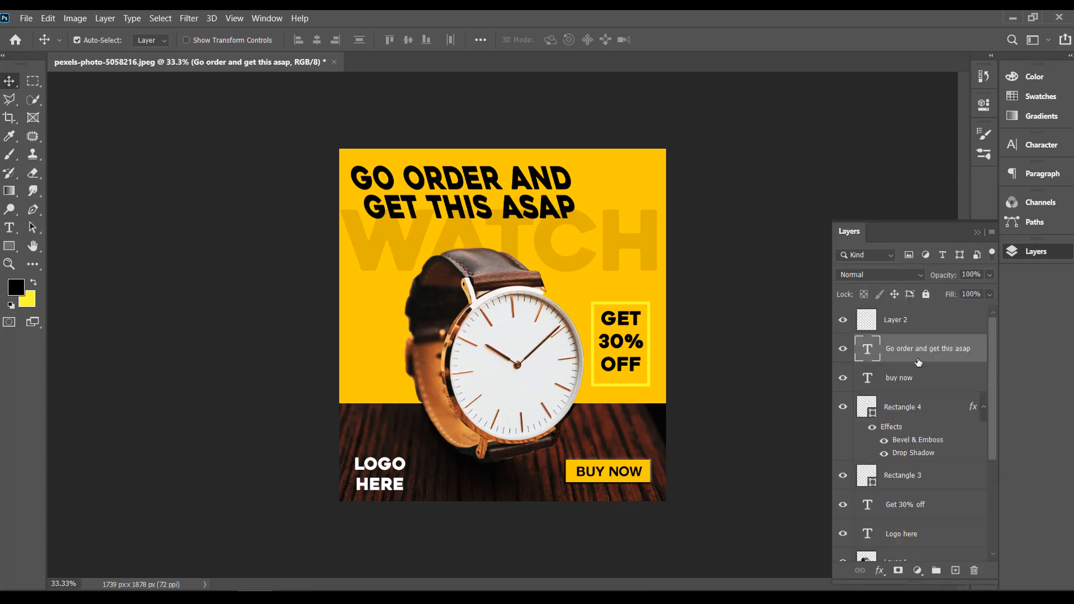
right_click(923, 352)
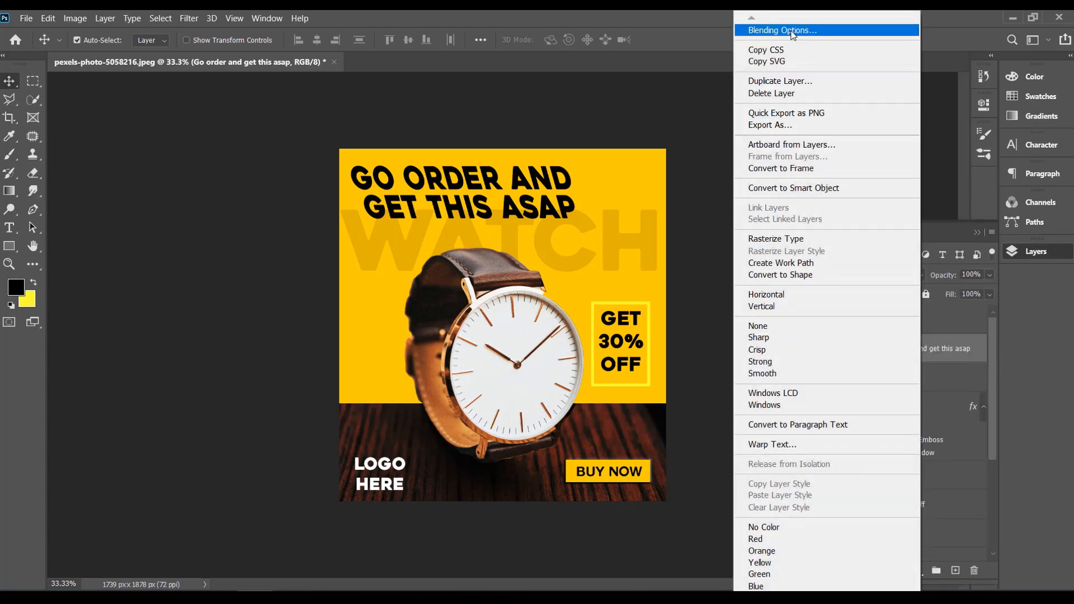
left_click(783, 30)
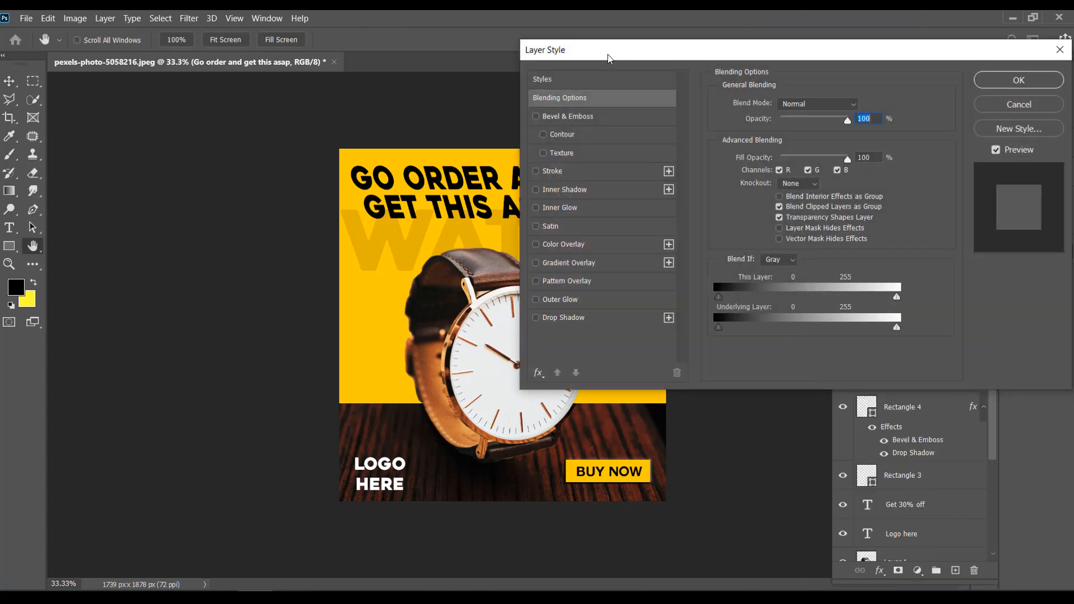
left_click_drag(606, 57, 933, 135)
left_click(863, 194)
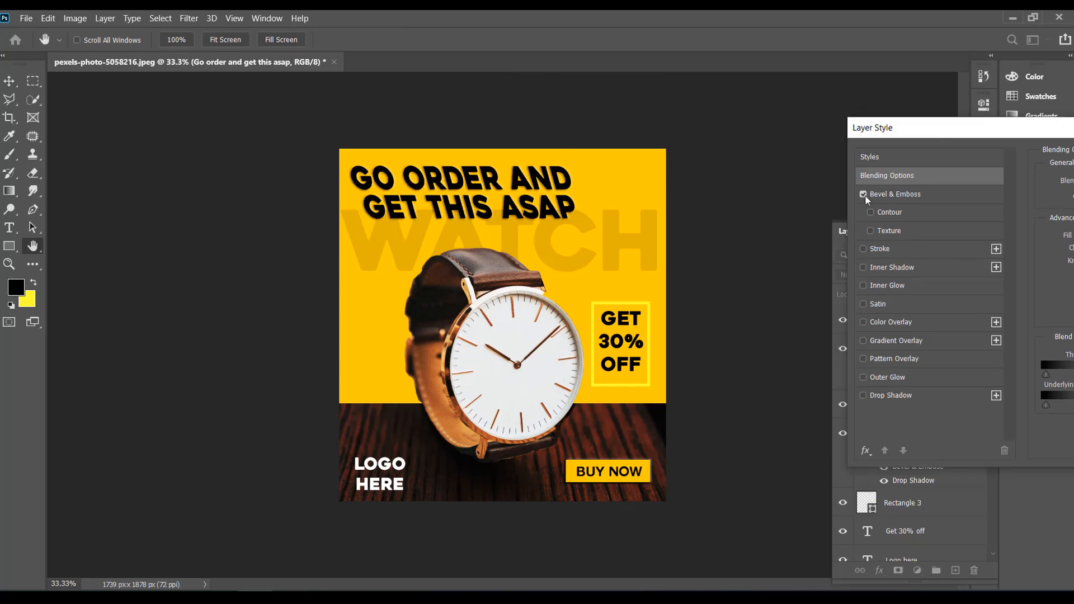
left_click(863, 396)
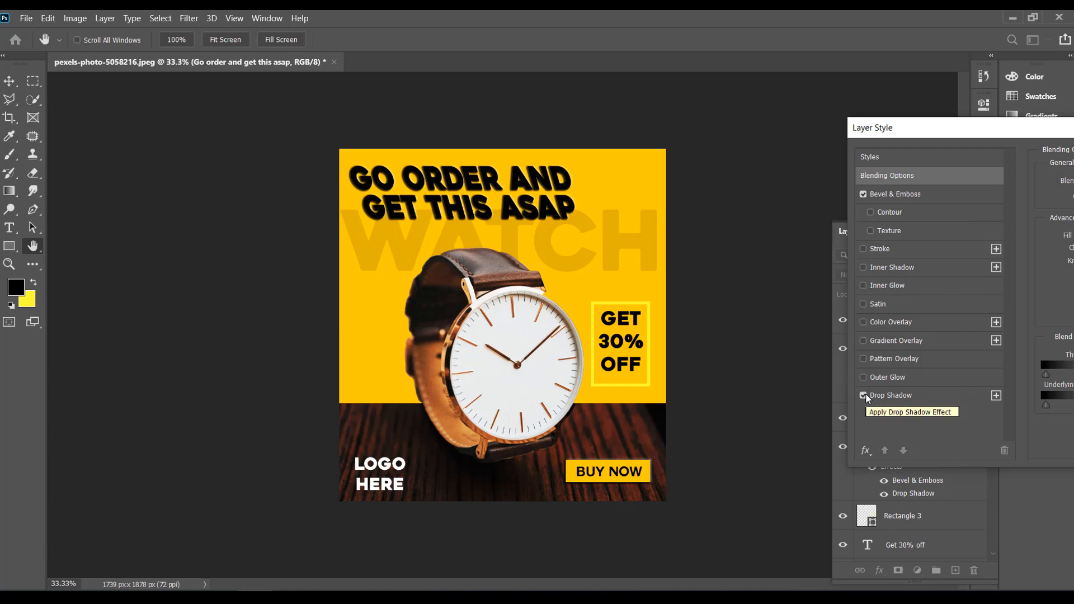
left_click(864, 377)
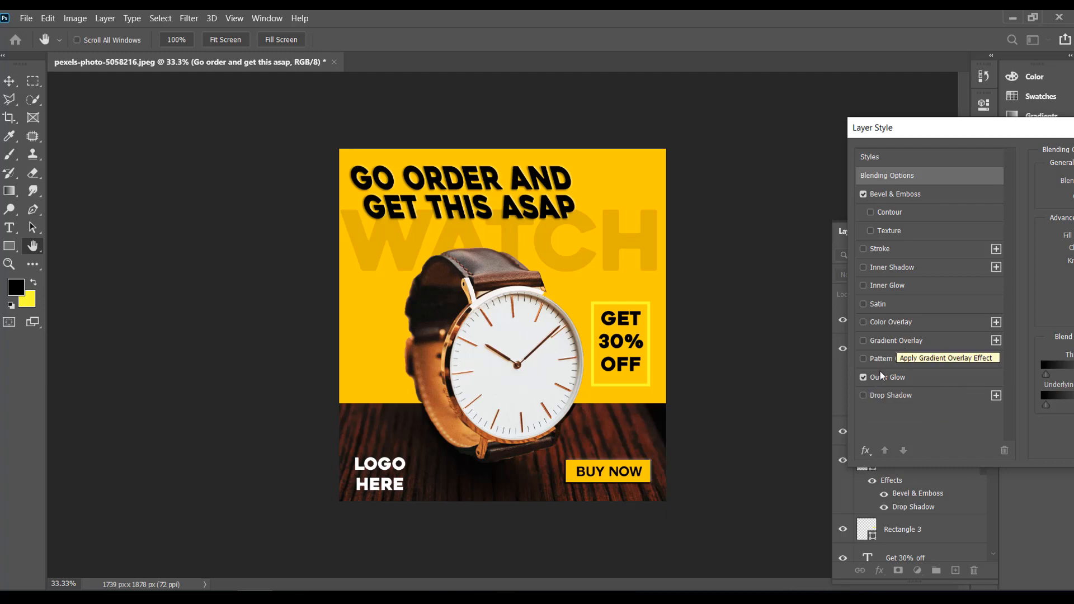
Step: Try the Pattern, Gradient and Color Overlay, Satin, Inner Glow, Inner Shadow and Stroke effects on the headline
left_click(863, 359)
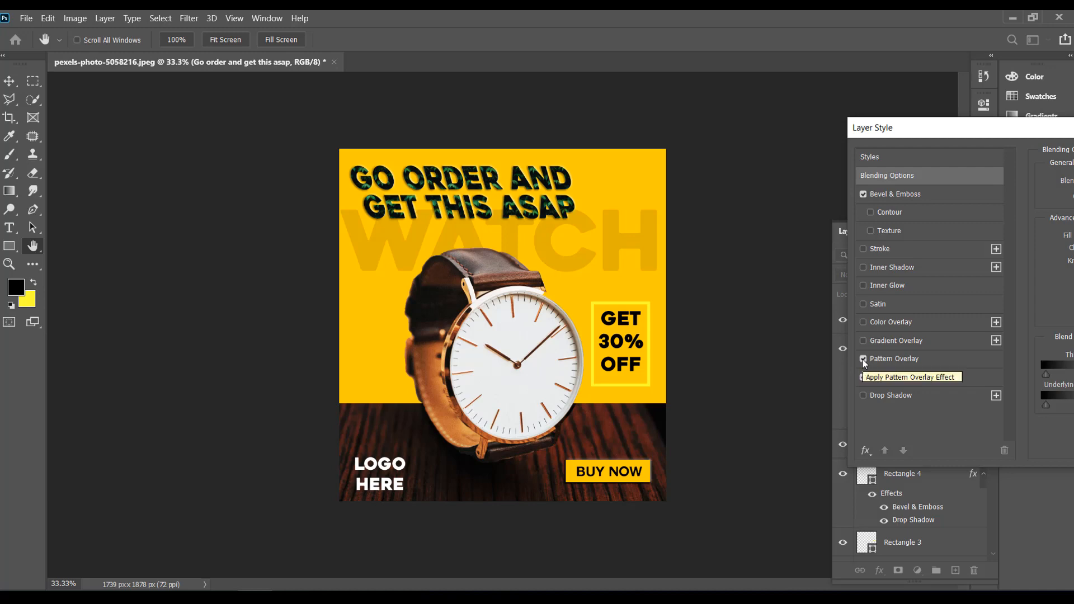
left_click(863, 358)
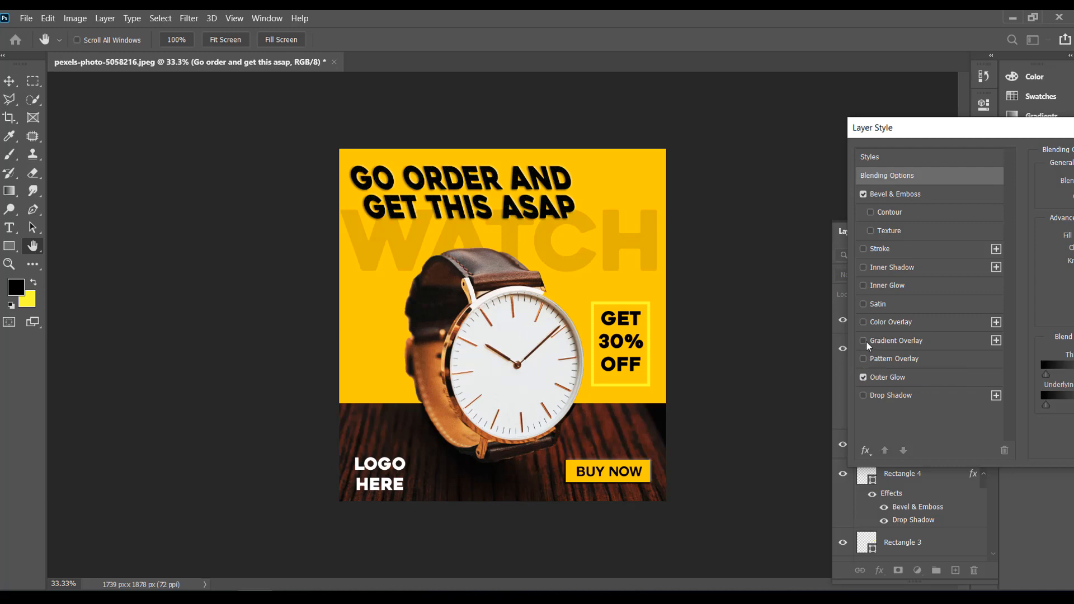
left_click(863, 340)
left_click(864, 341)
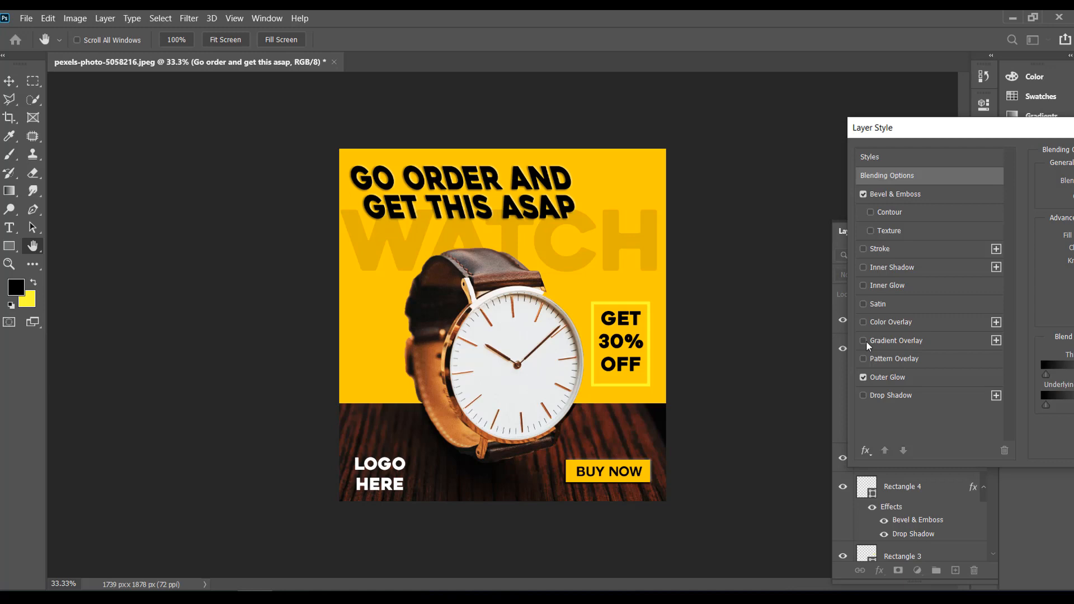
left_click(866, 341)
left_click(866, 341)
left_click(865, 321)
left_click(865, 321)
left_click(865, 322)
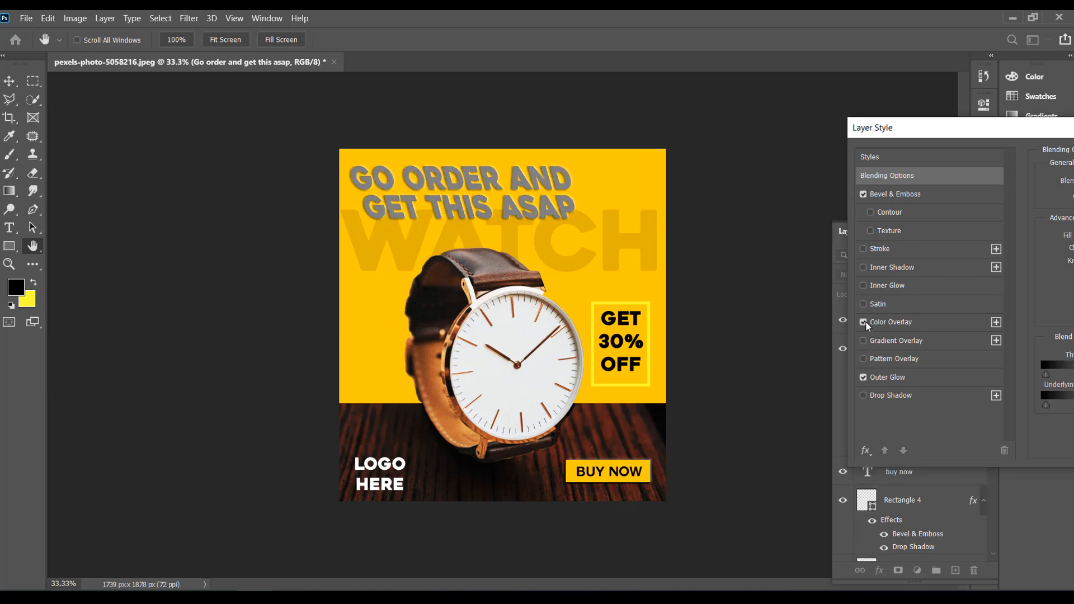
left_click(865, 322)
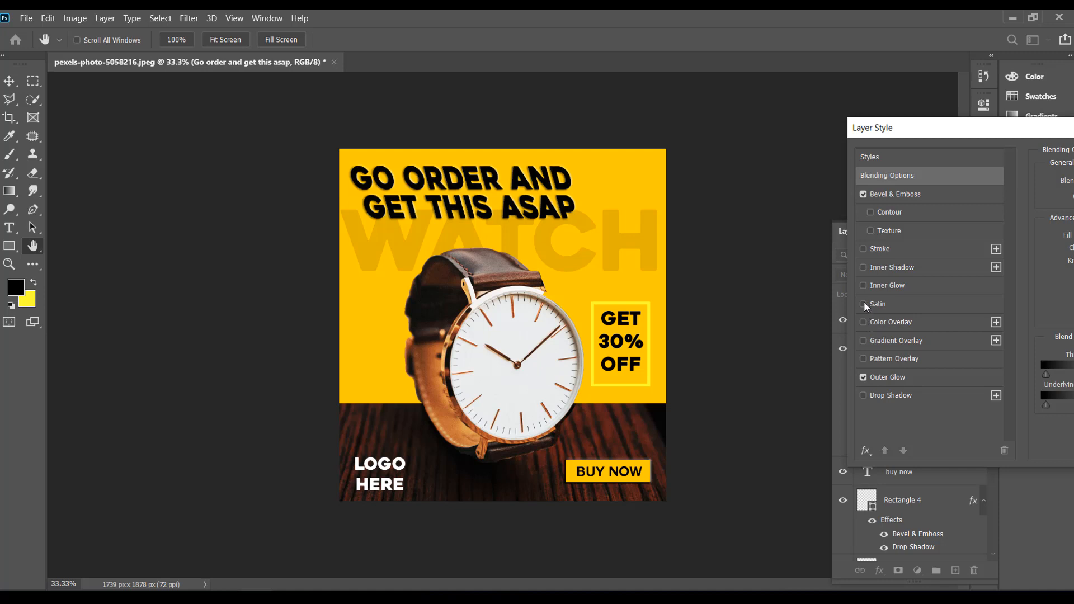
left_click(863, 305)
left_click(864, 286)
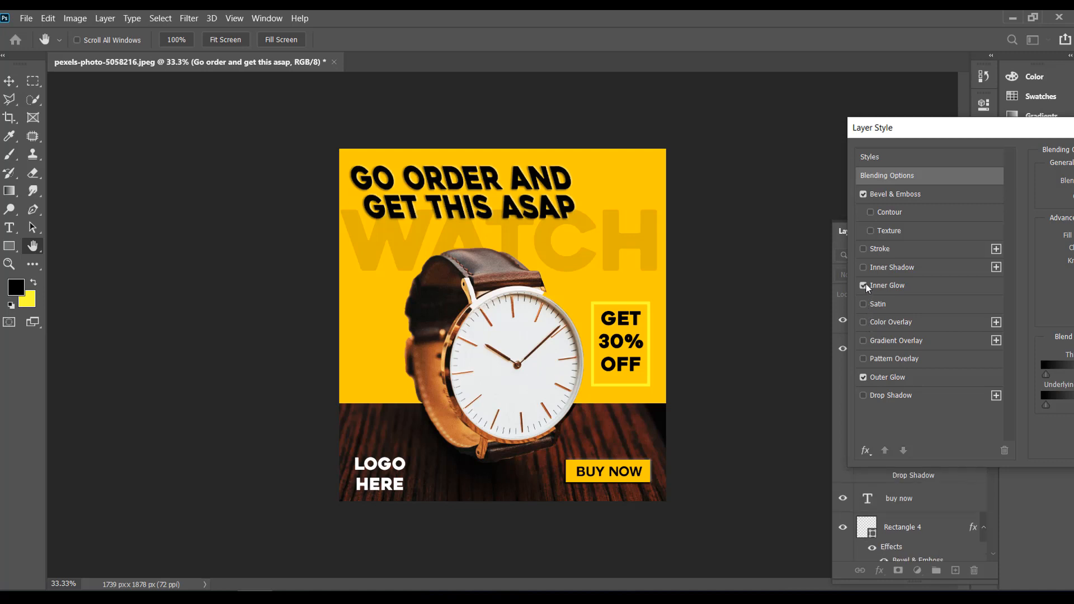
left_click(865, 269)
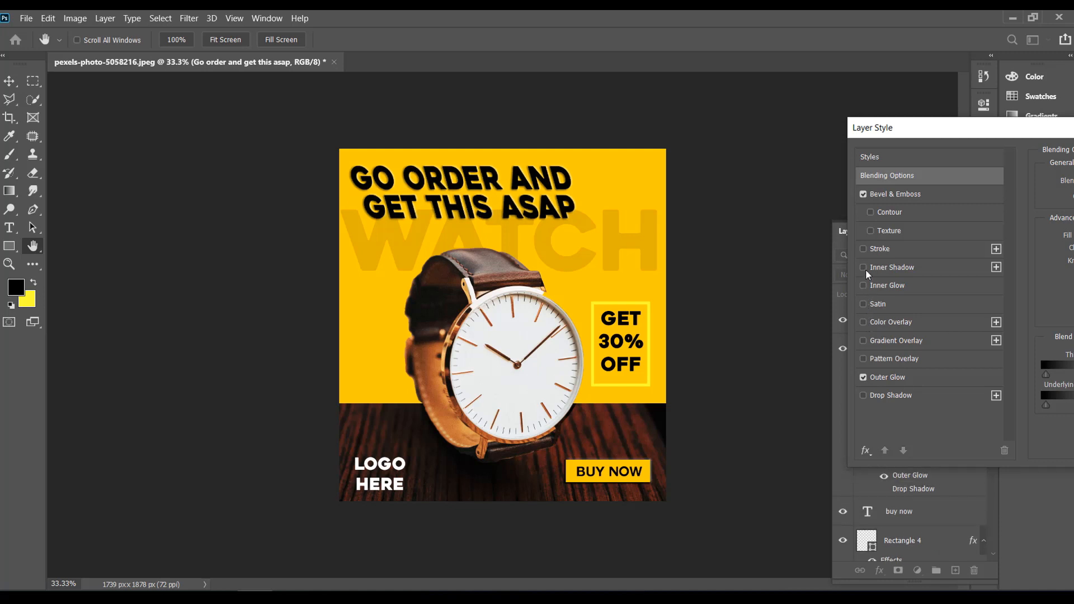
left_click(863, 250)
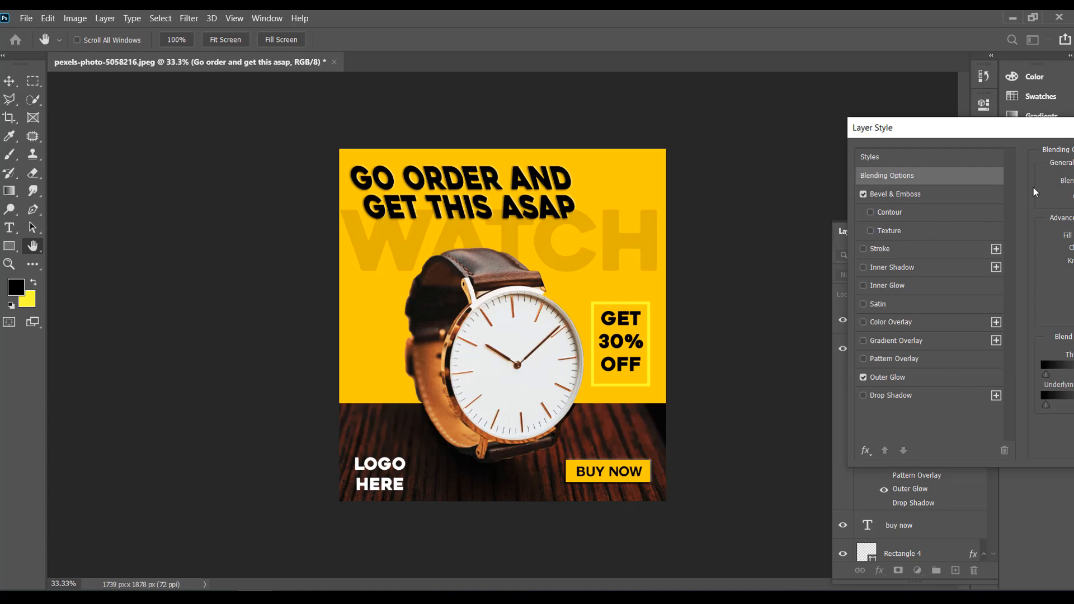
Step: Compare the headline with and without Drop Shadow, and apply the layer style without it
left_click_drag(1002, 140, 796, 131)
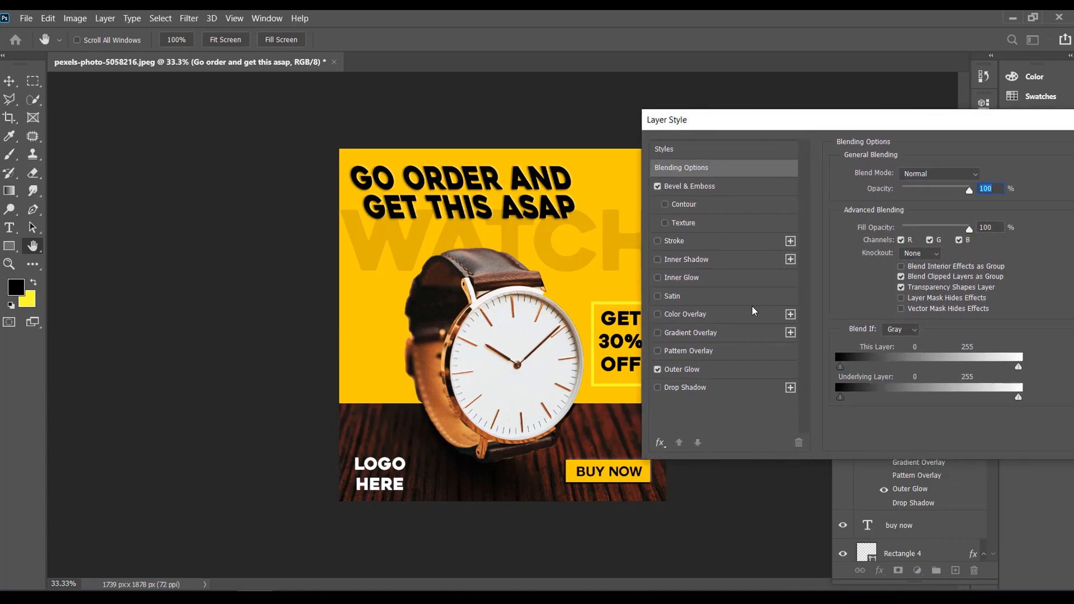
left_click(657, 387)
left_click(658, 388)
left_click_drag(1014, 129, 917, 136)
left_click(1052, 157)
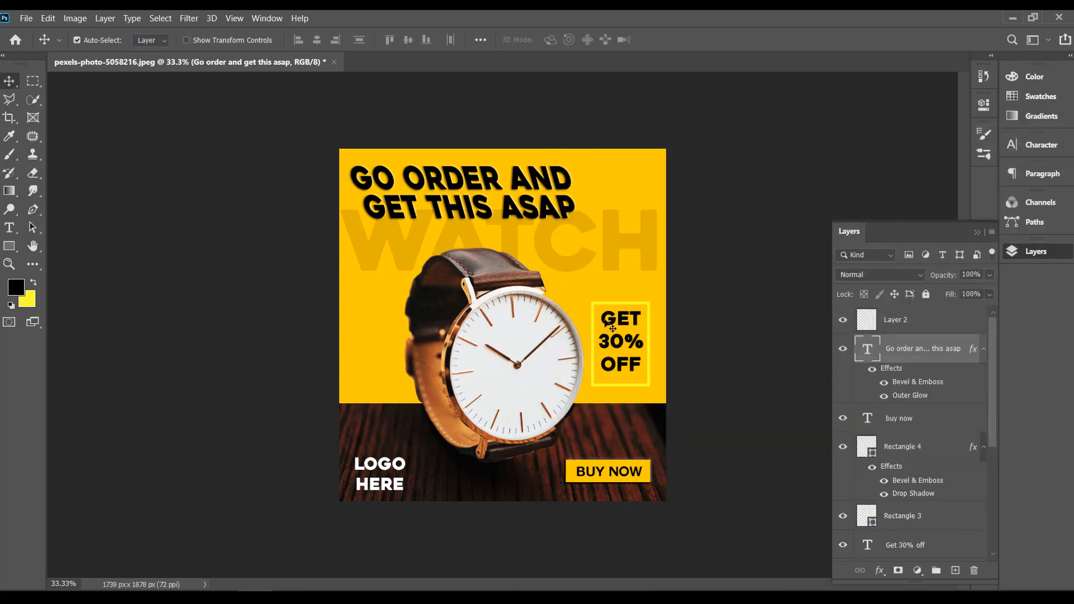
key("ctrl+plus")
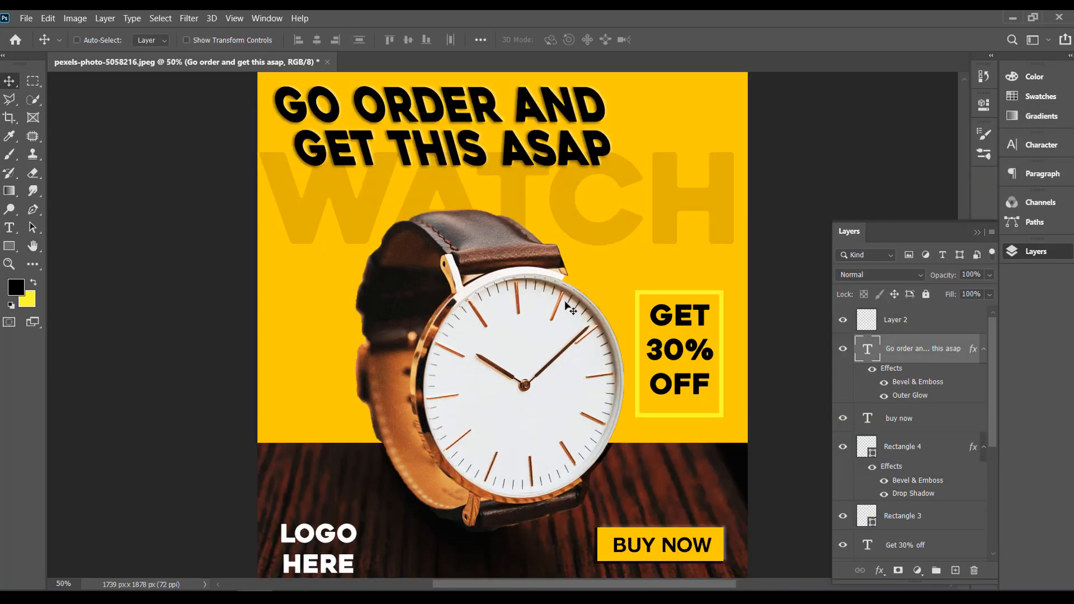